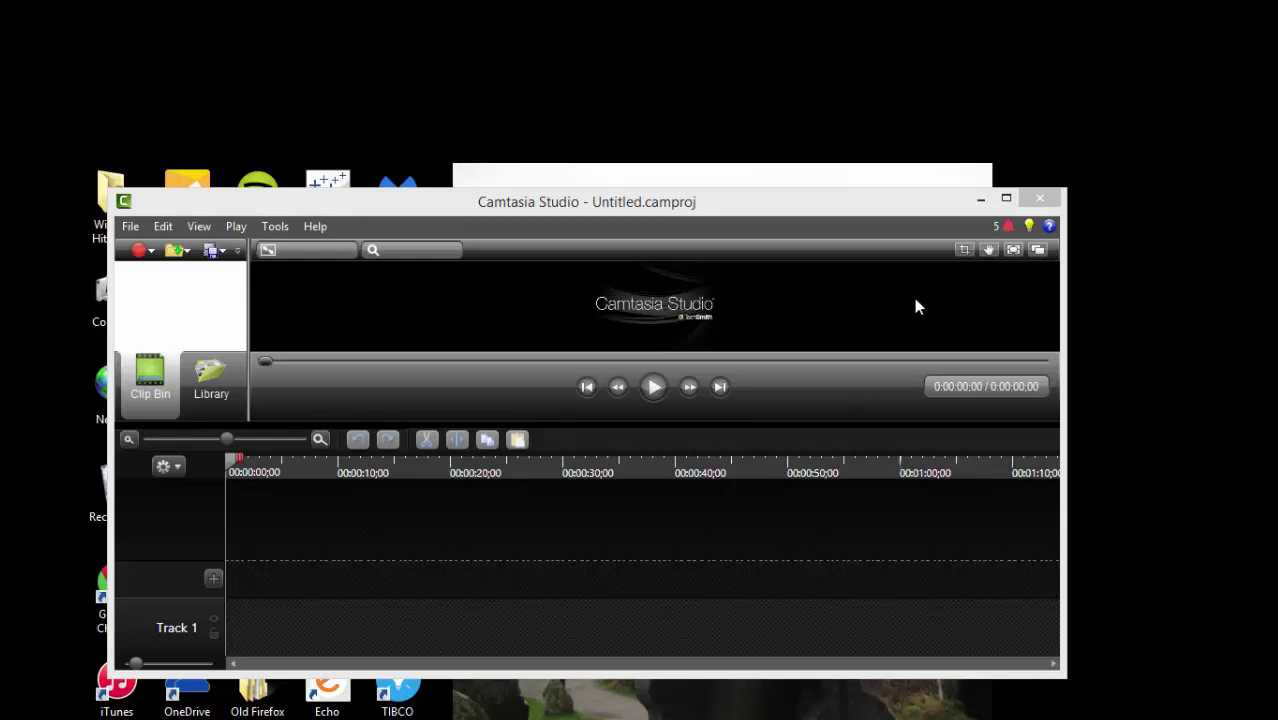
Step: Create a blank workbook and enter the headers Date, Hours and Comment in cells A1 to C1
click(979, 200)
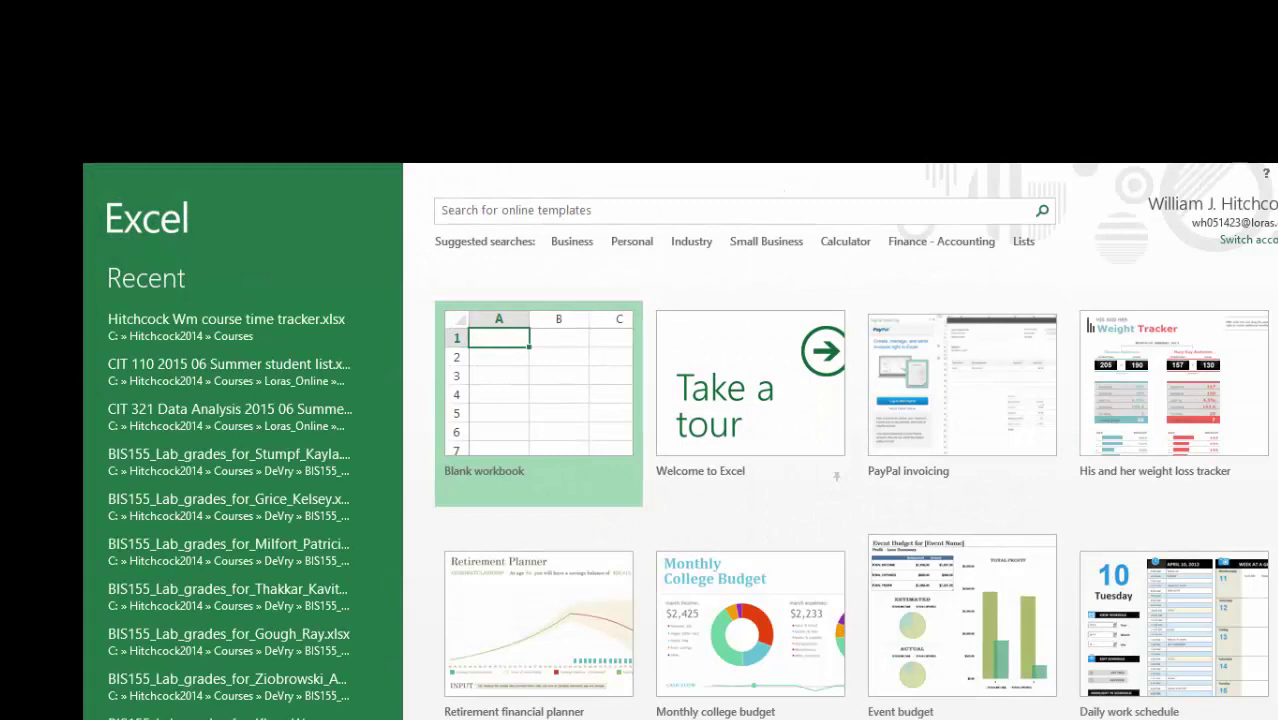
click(569, 374)
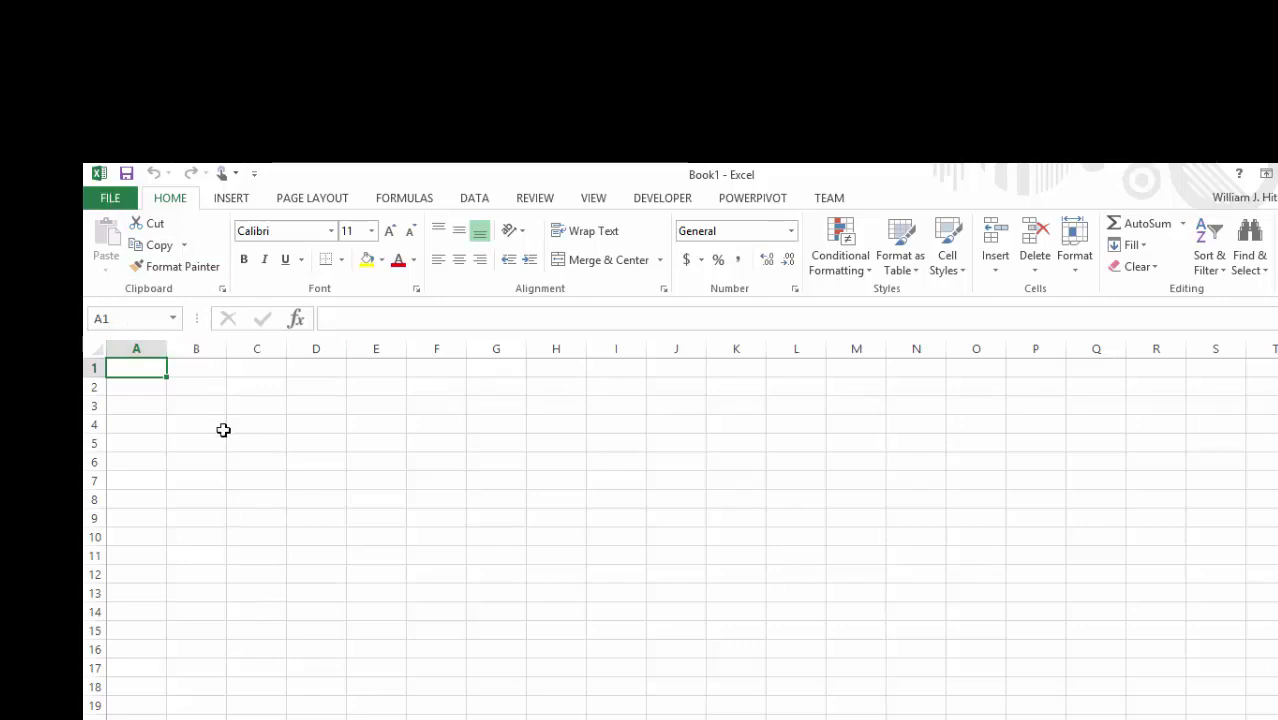
text(Date)
key(Tab)
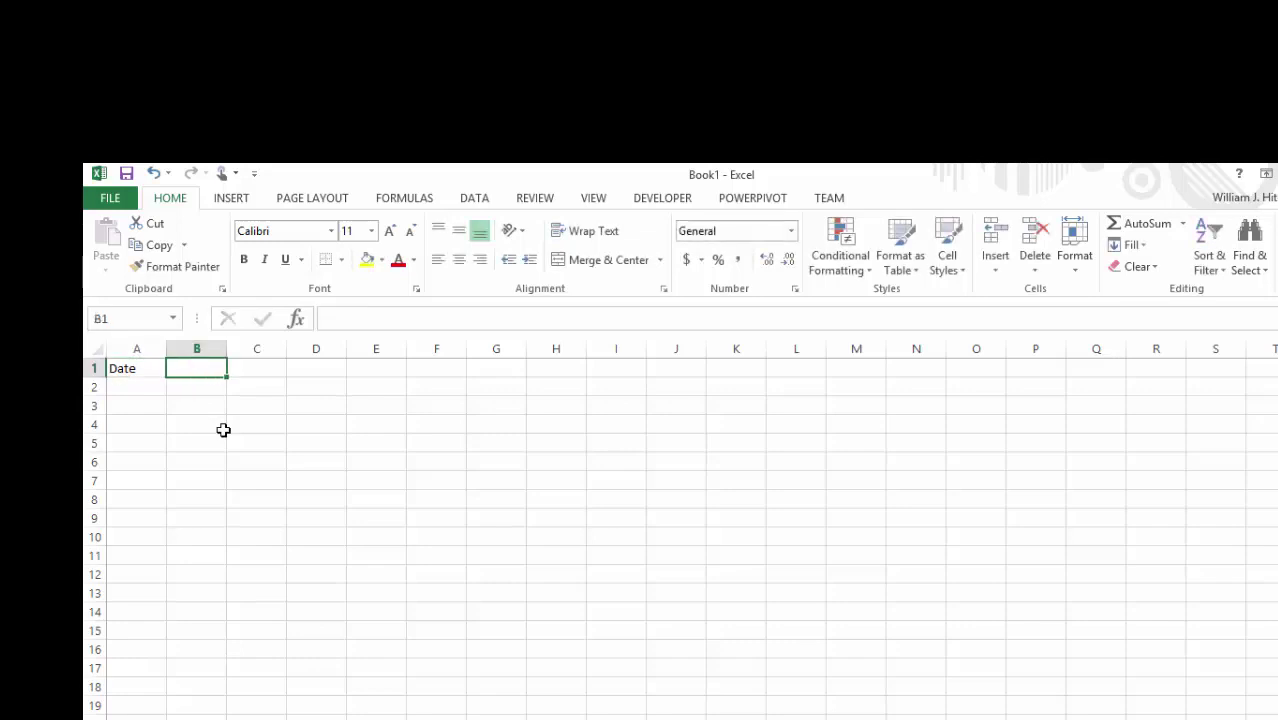
text(H)
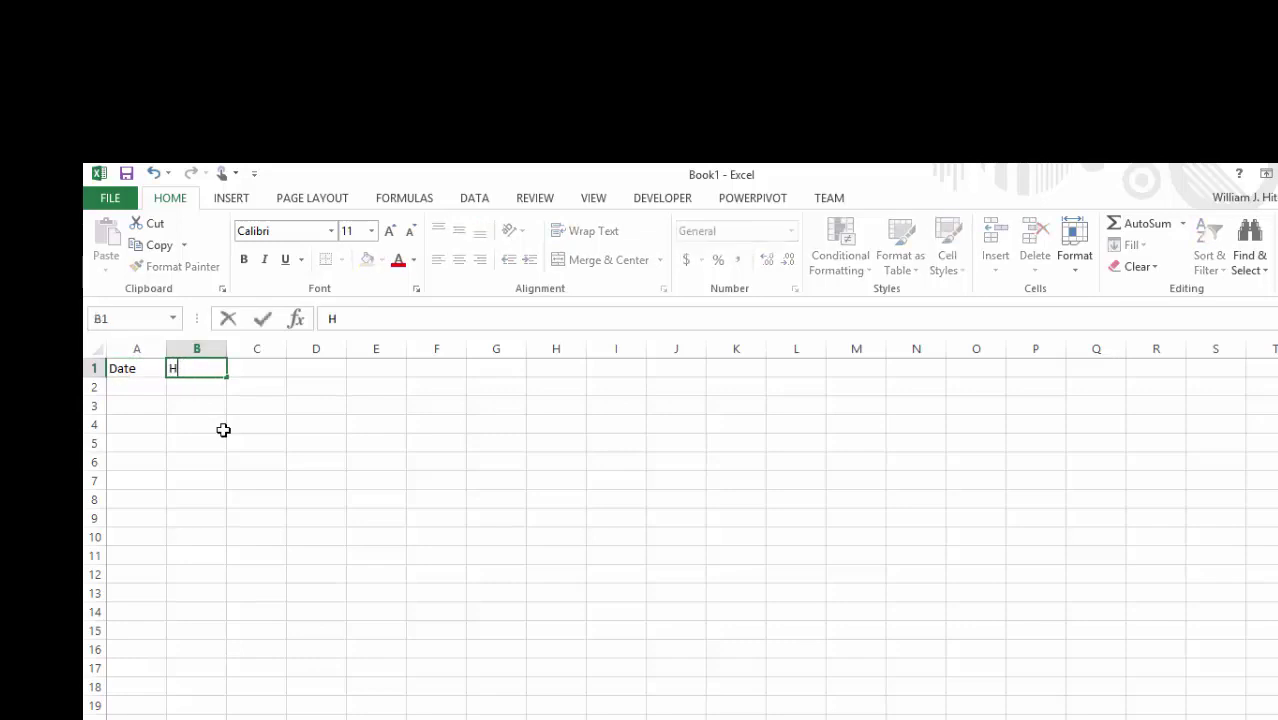
text(ours)
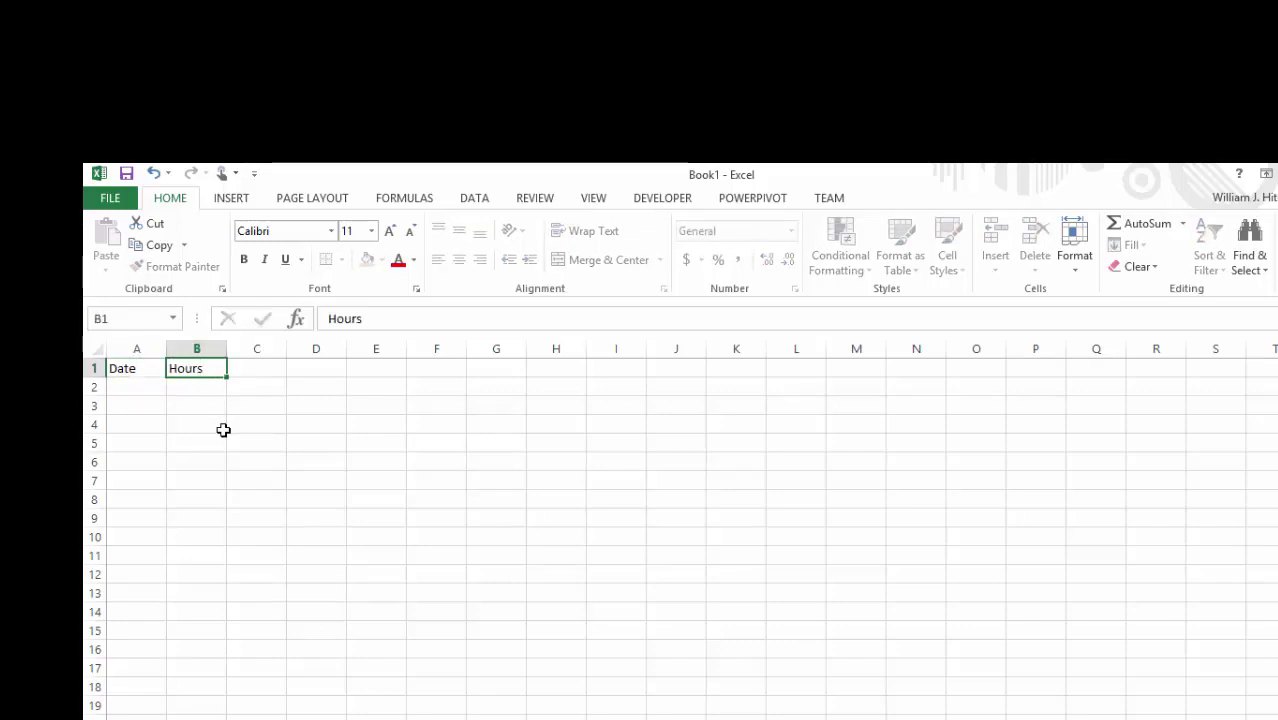
key(Tab)
text(Comment)
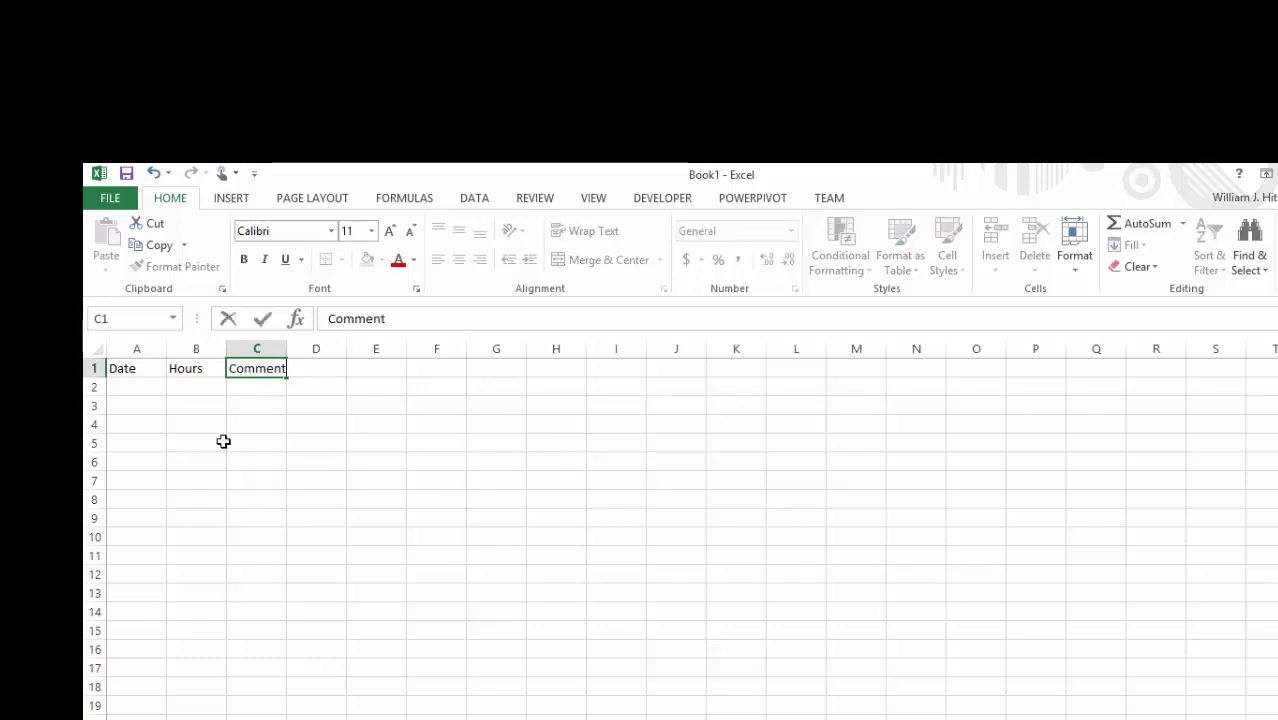
key(Return)
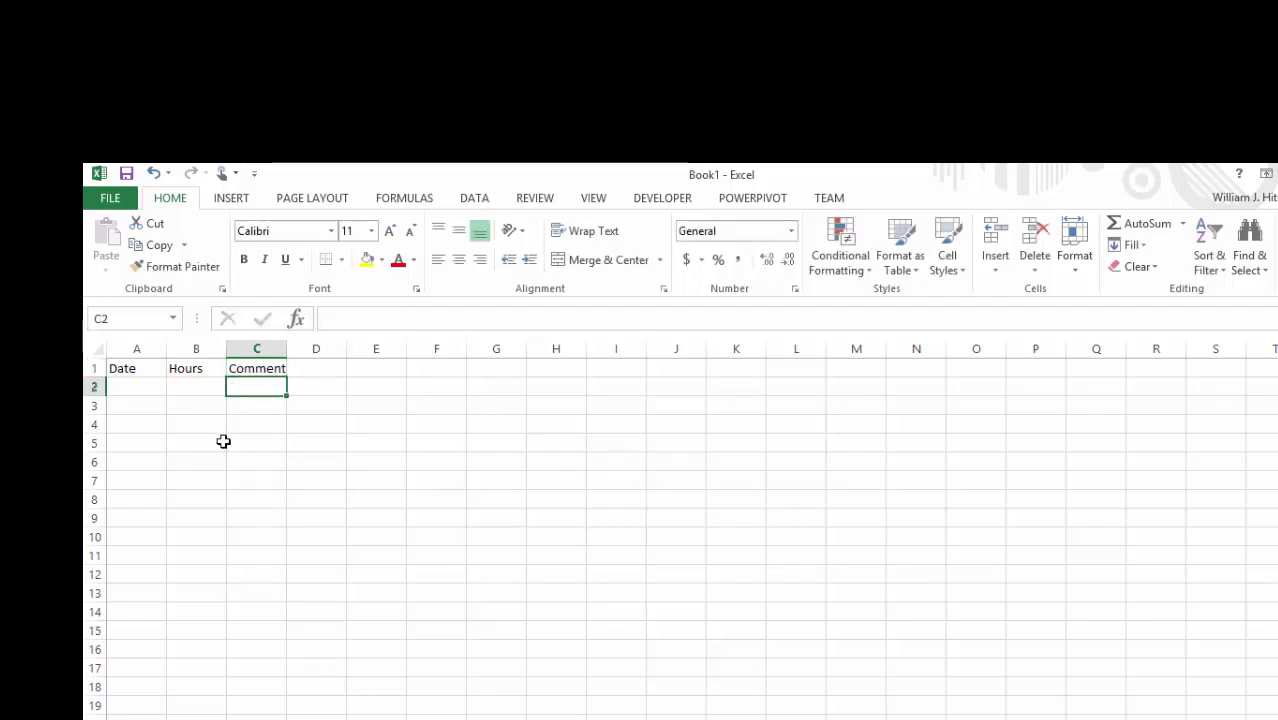
Step: Enter the date 6/22/2015 in cell A2 under the Date header
key(Left)
key(Left)
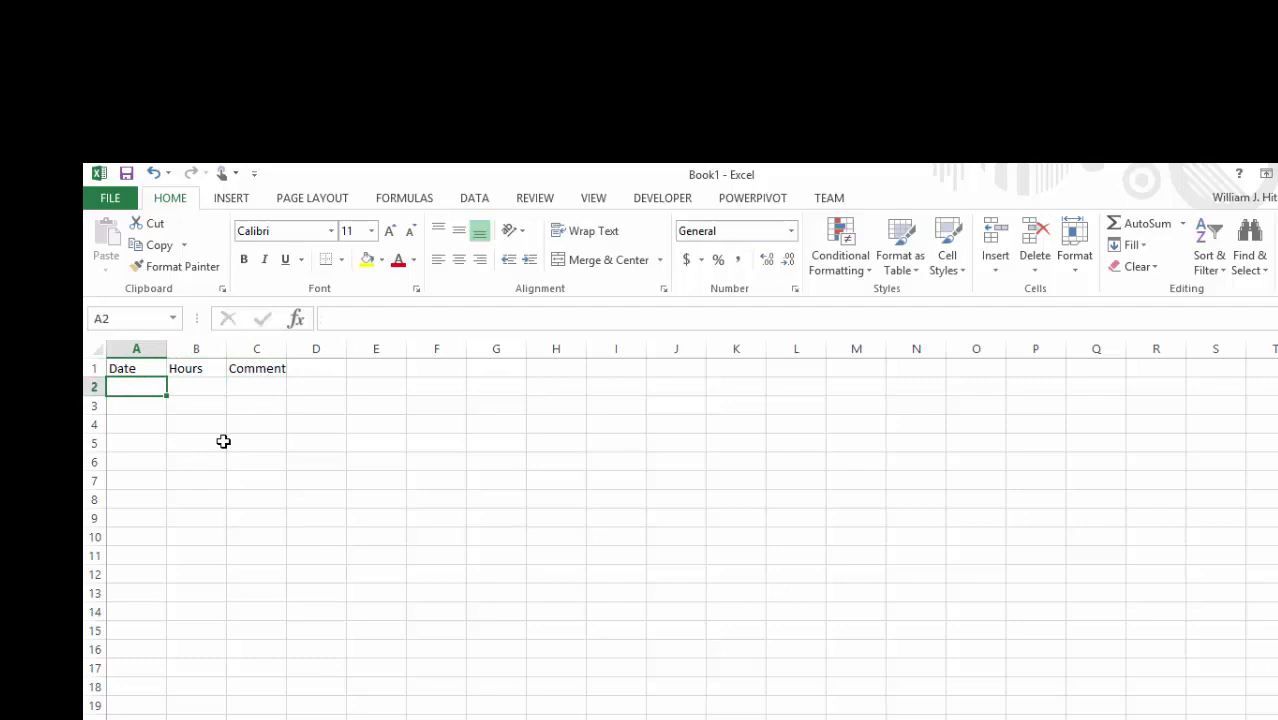
text(6)
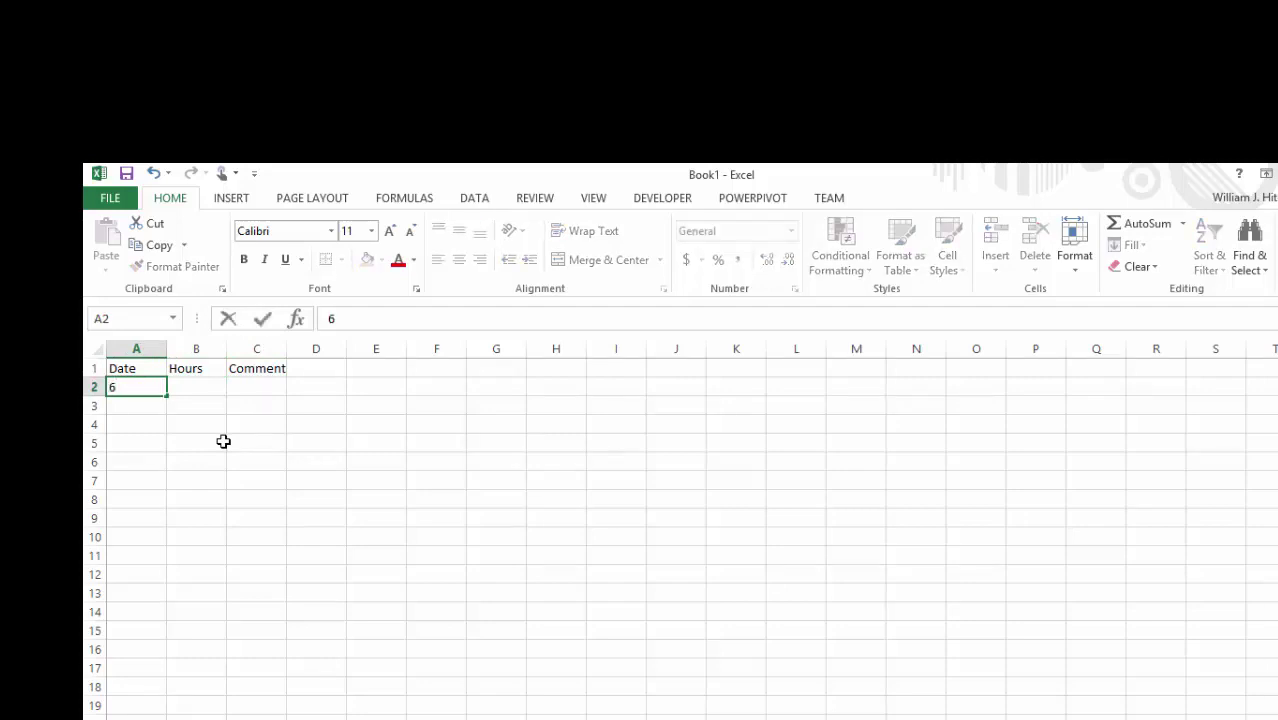
text(/22/2015)
key(Return)
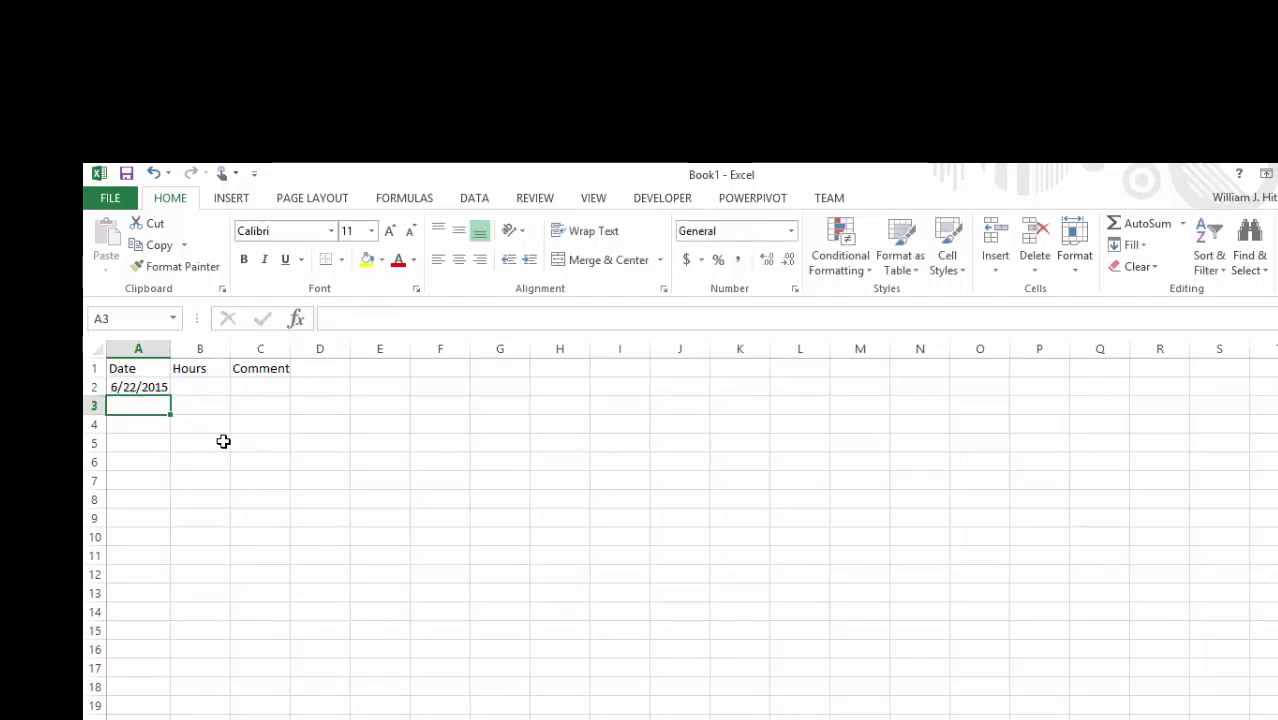
Step: Fill in row 2 with 2 hours in B2 and the comment "read through introductory material" in C2
key(Up)
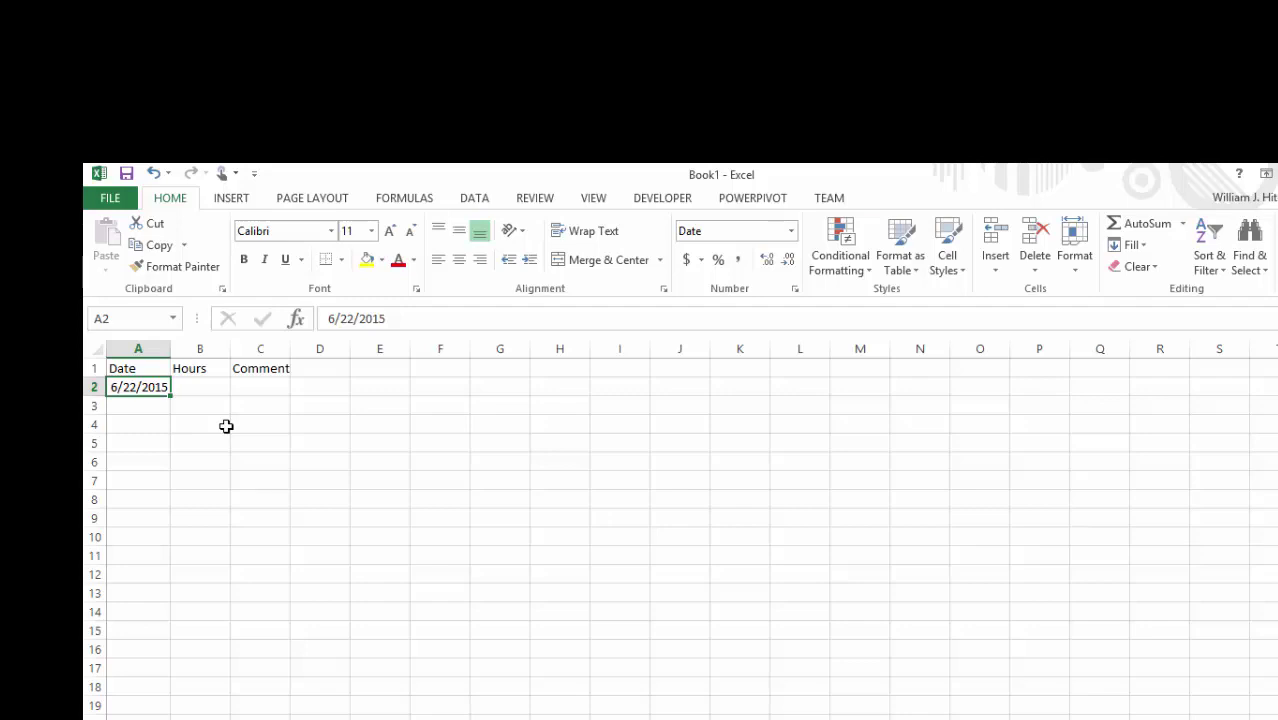
key(Tab)
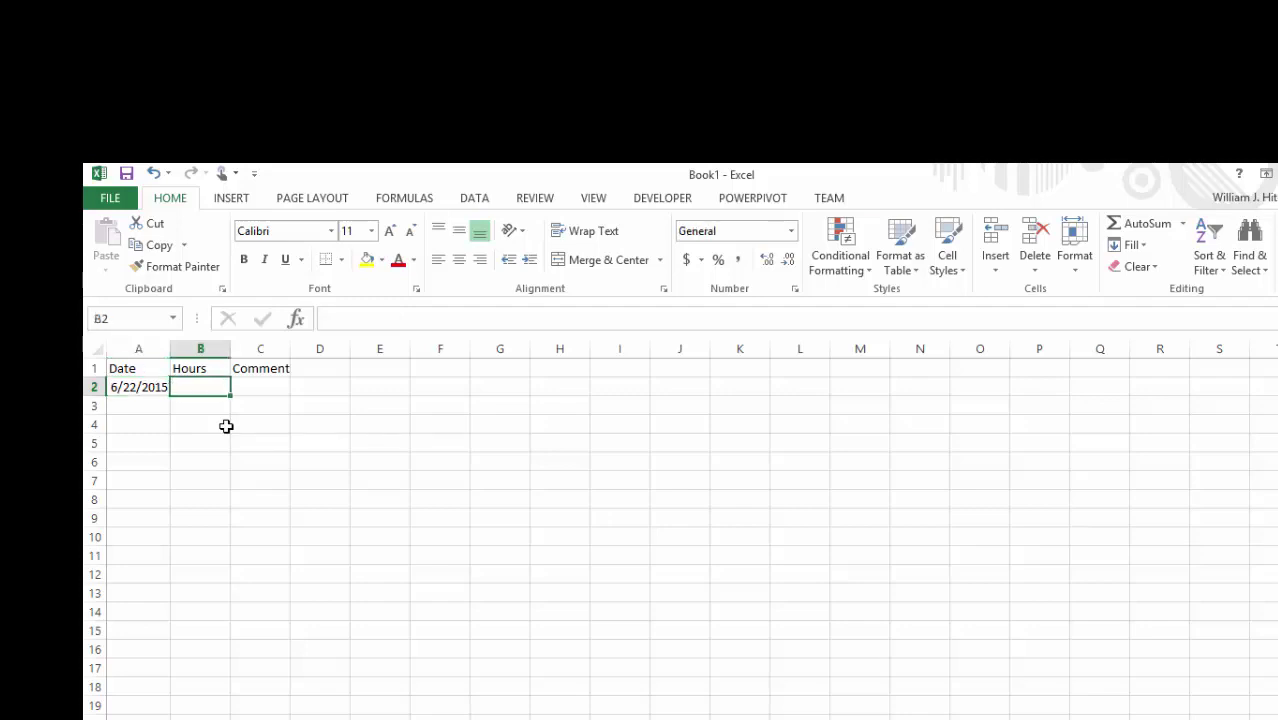
text(2)
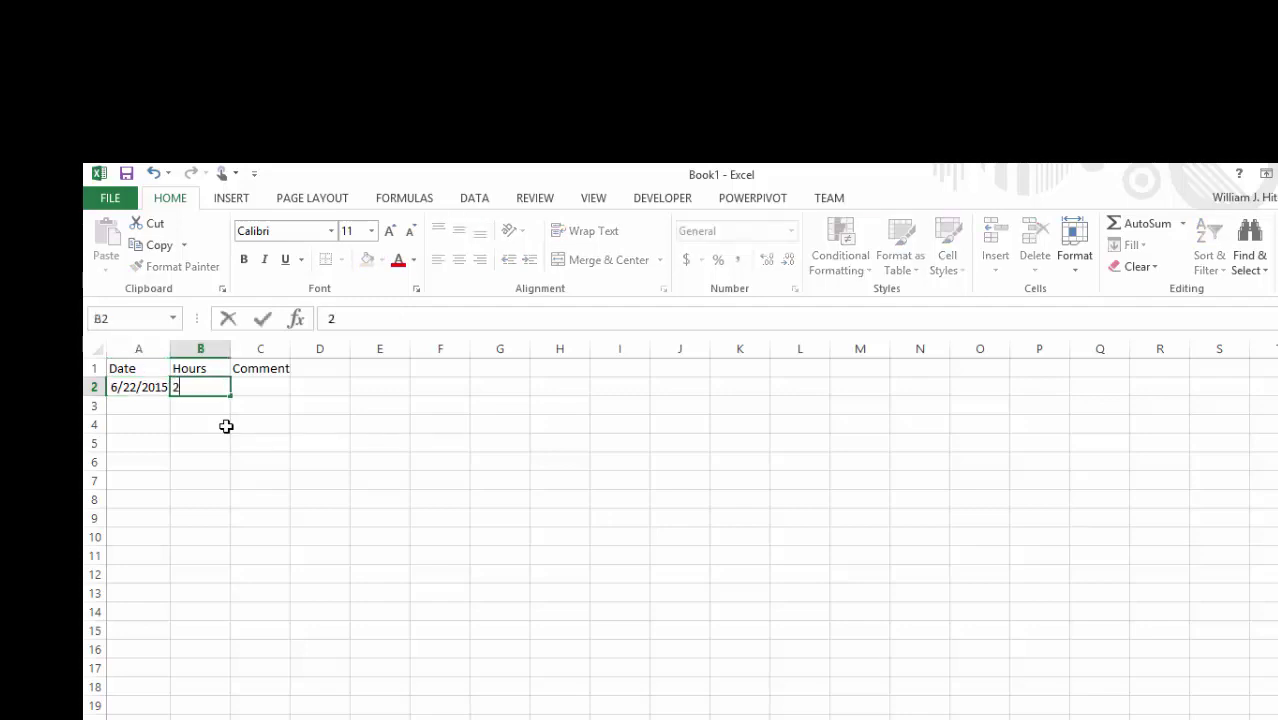
key(Tab)
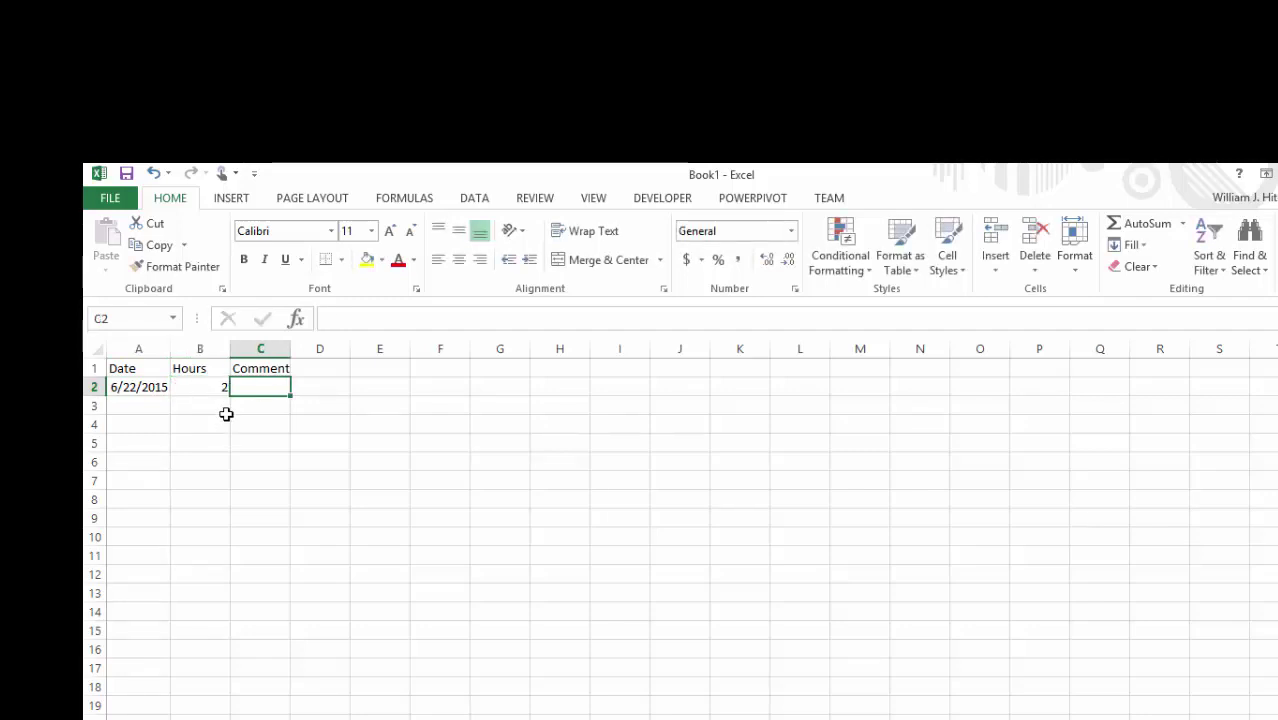
text(read)
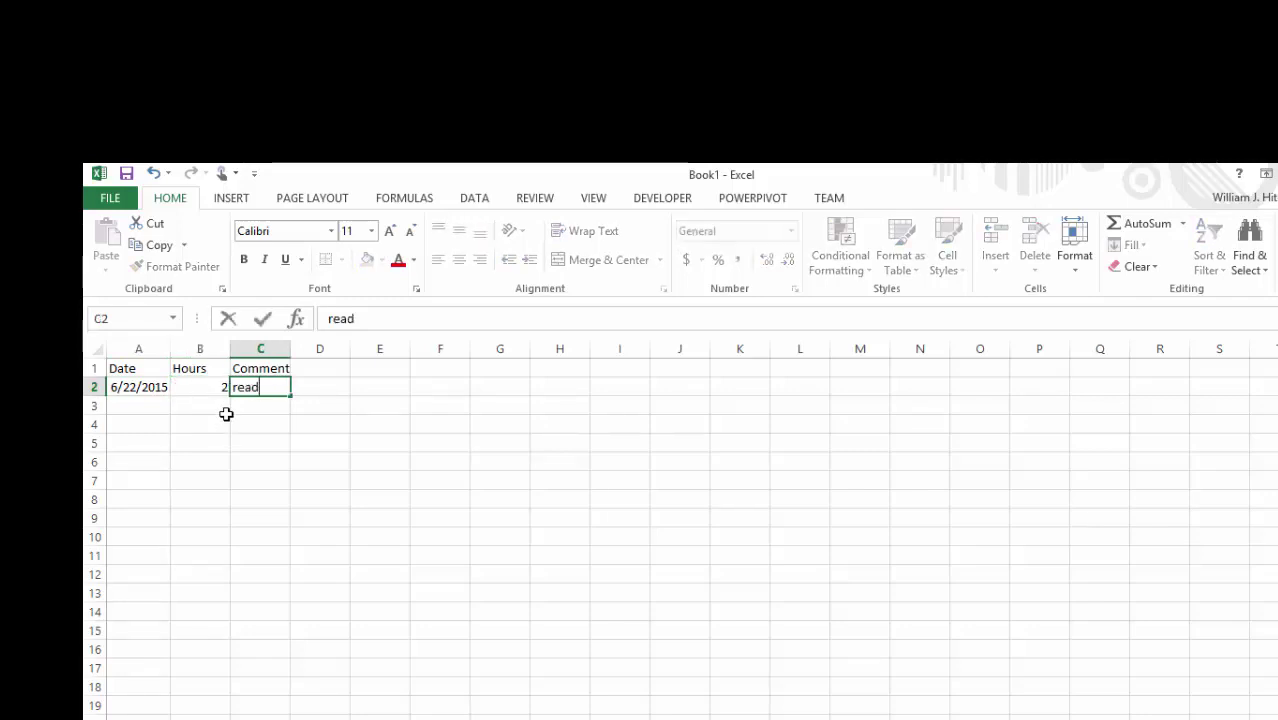
text( through int)
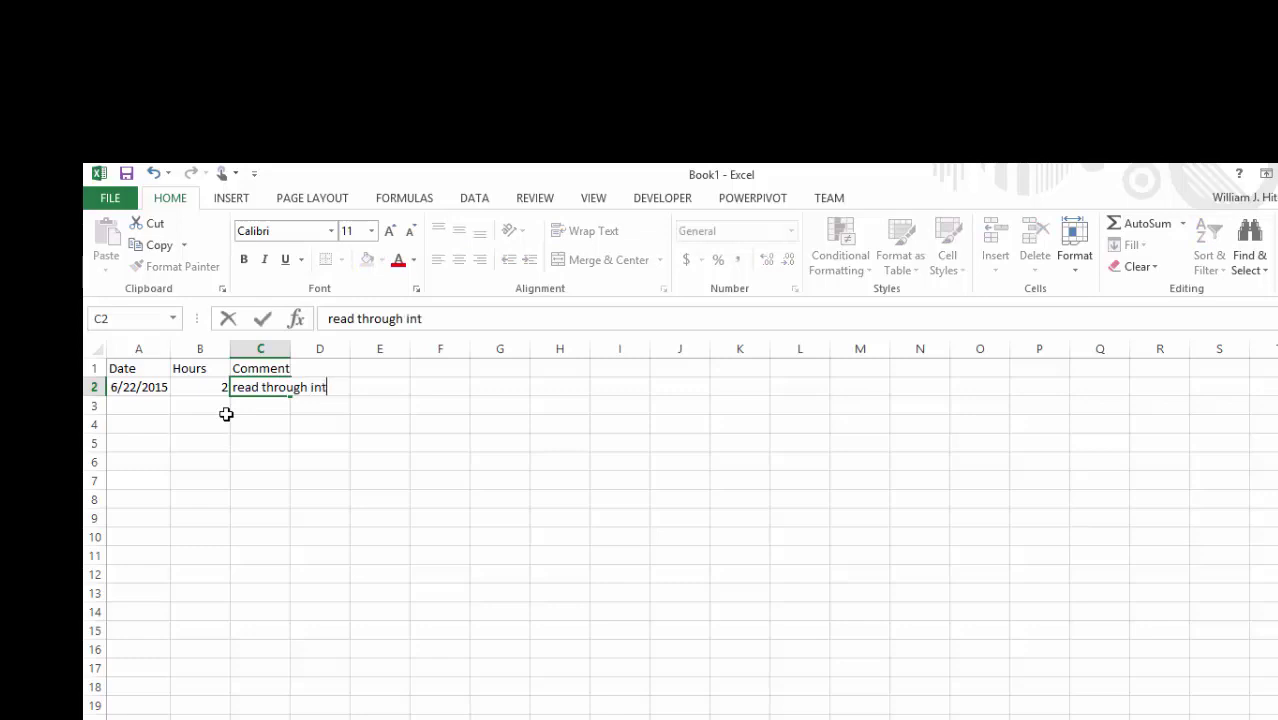
text(roductory material)
key(Return)
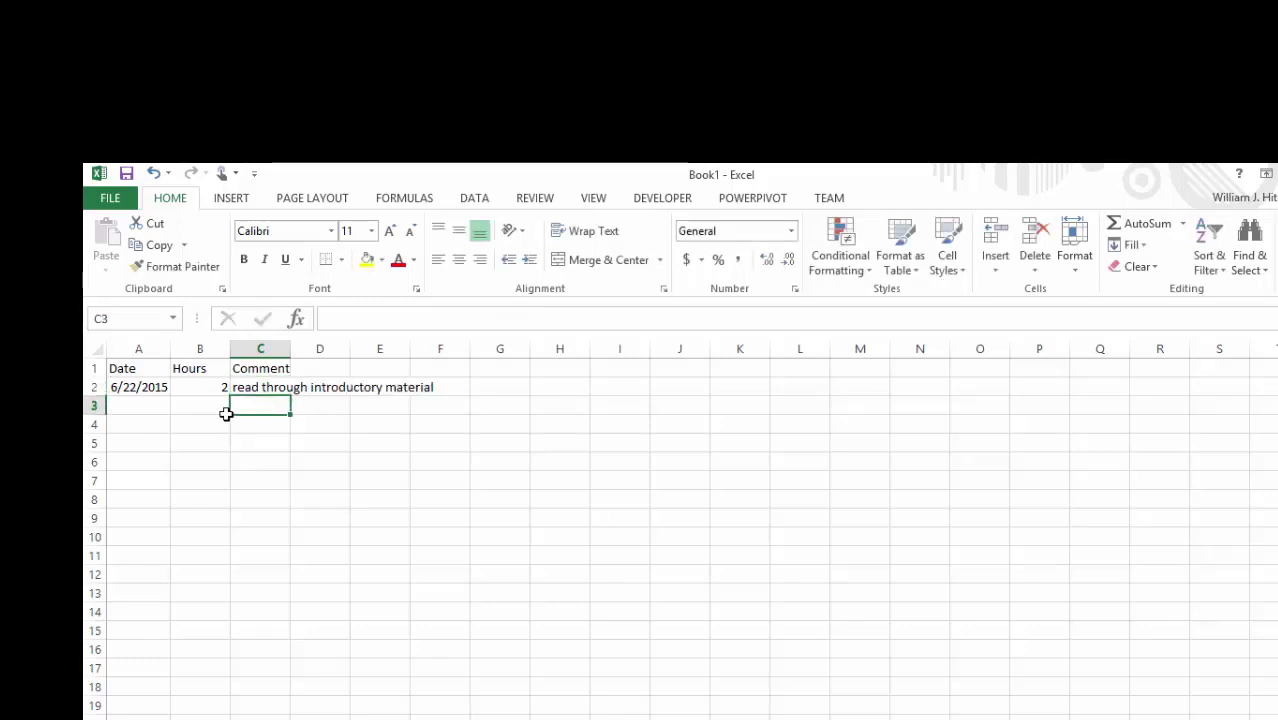
Step: Start saving the workbook to the computer and browse to the Courses folder inside the owner's 2014 folder on Local Disk (C:)
click(112, 202)
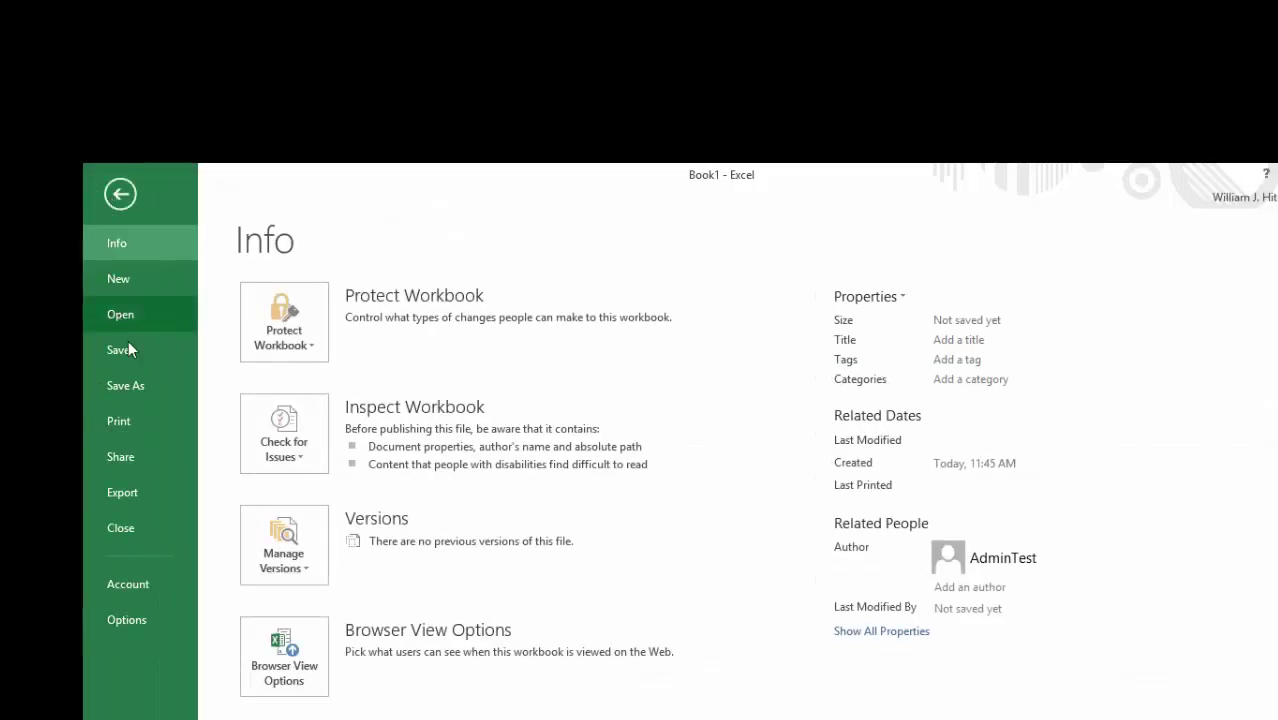
click(139, 384)
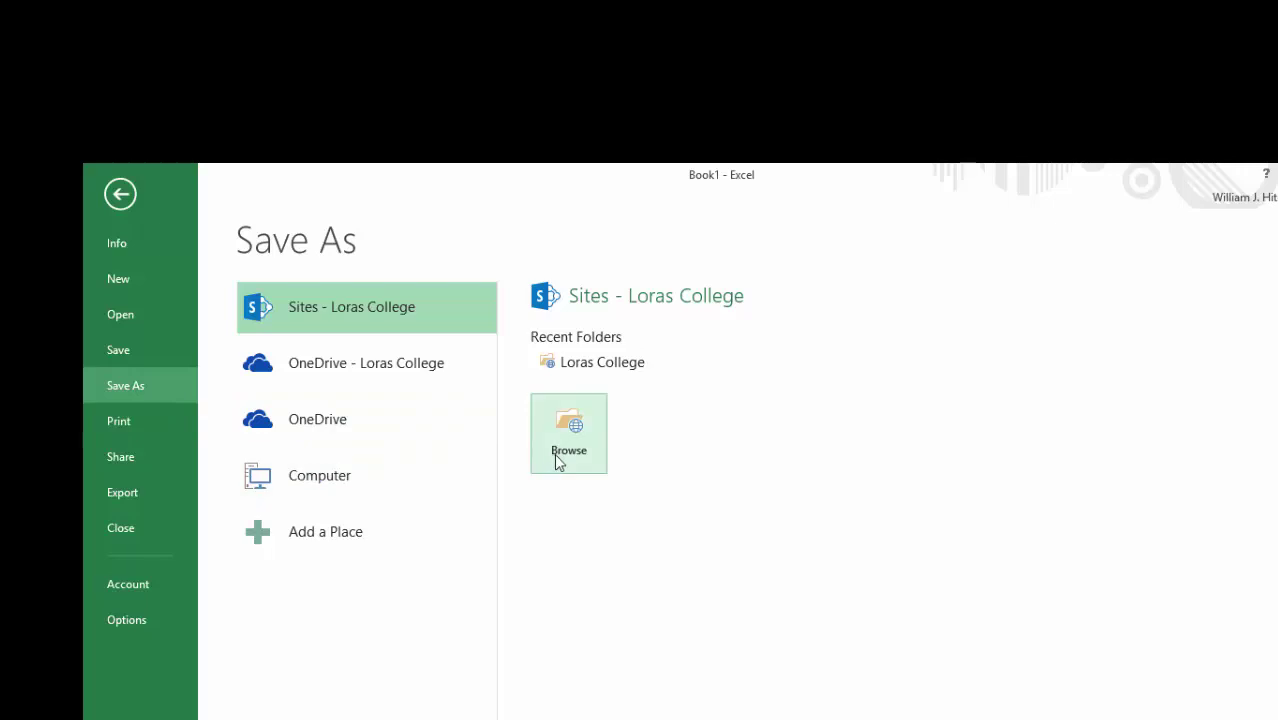
click(390, 477)
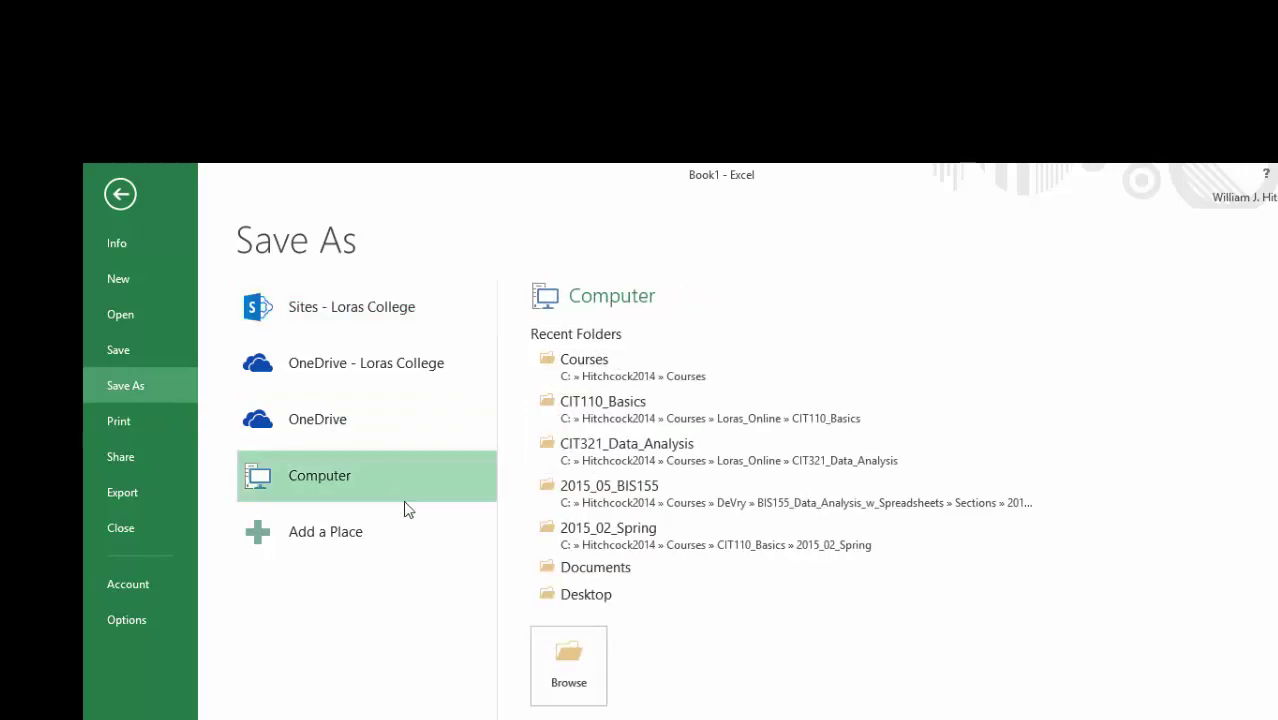
click(577, 678)
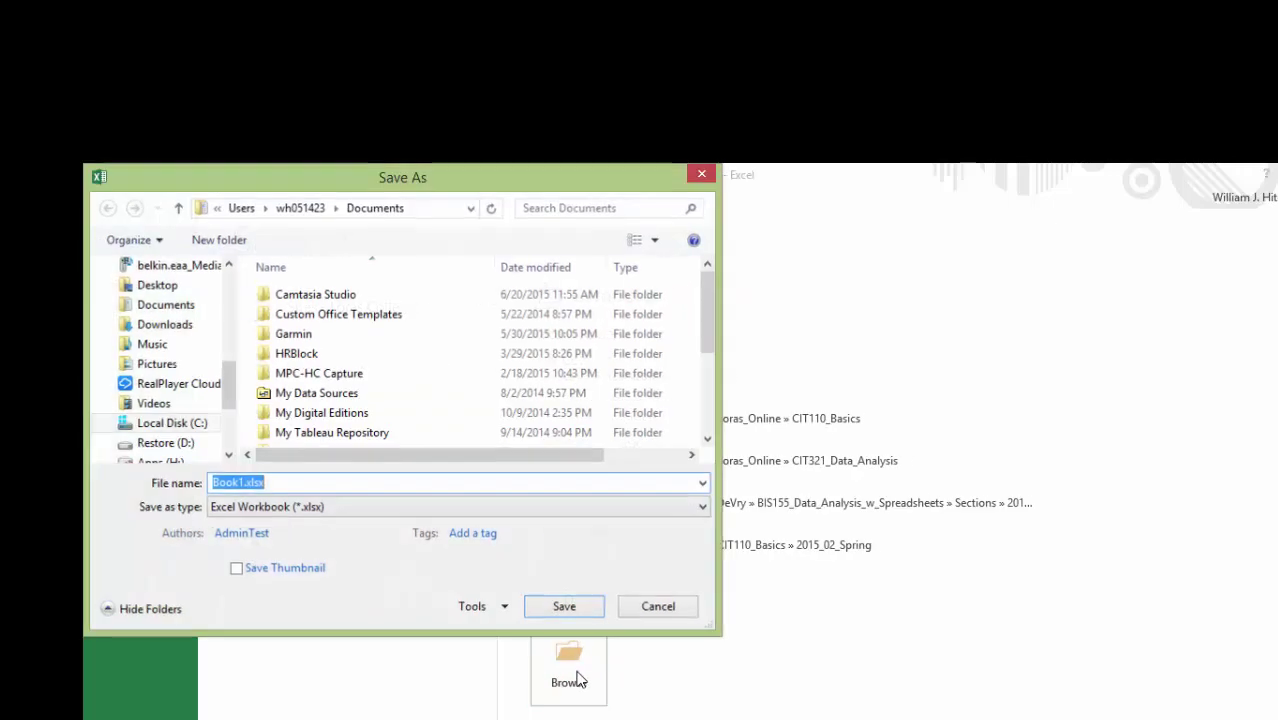
click(175, 431)
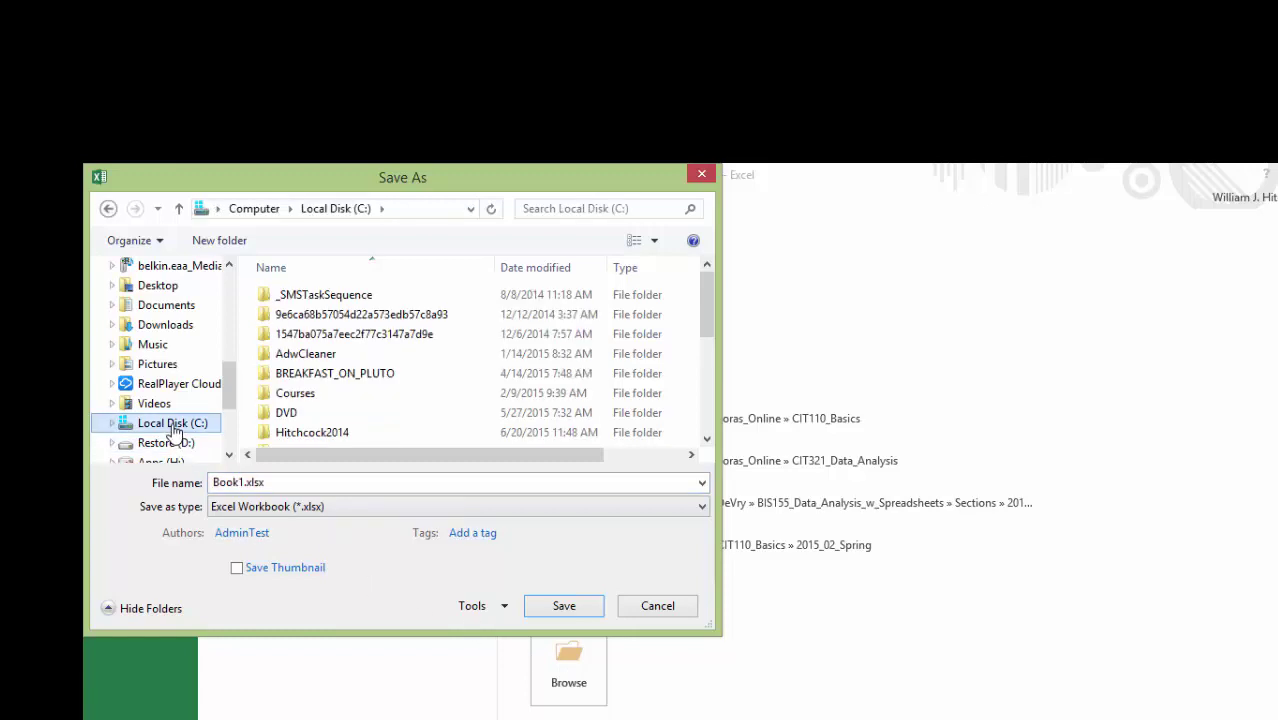
double_click(289, 433)
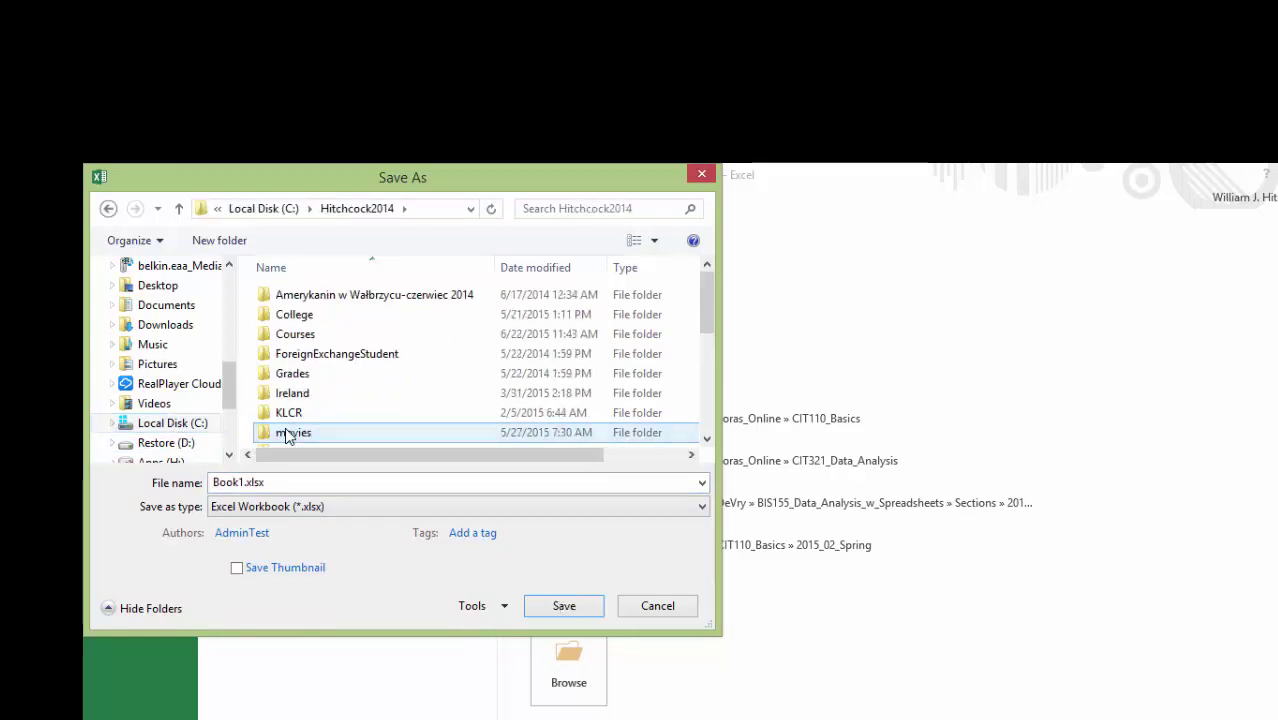
click(295, 340)
double_click(295, 336)
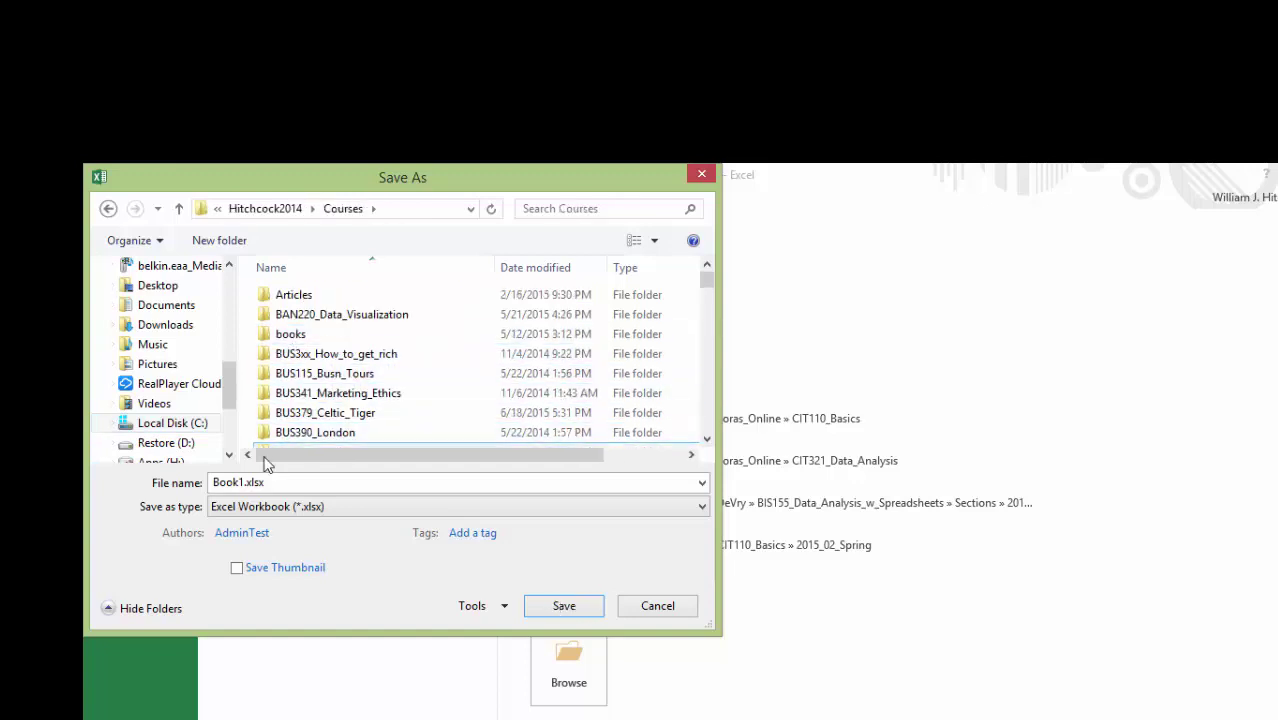
Step: Save the workbook under the owner's last and first name followed by "Course time tracker"
double_click(283, 484)
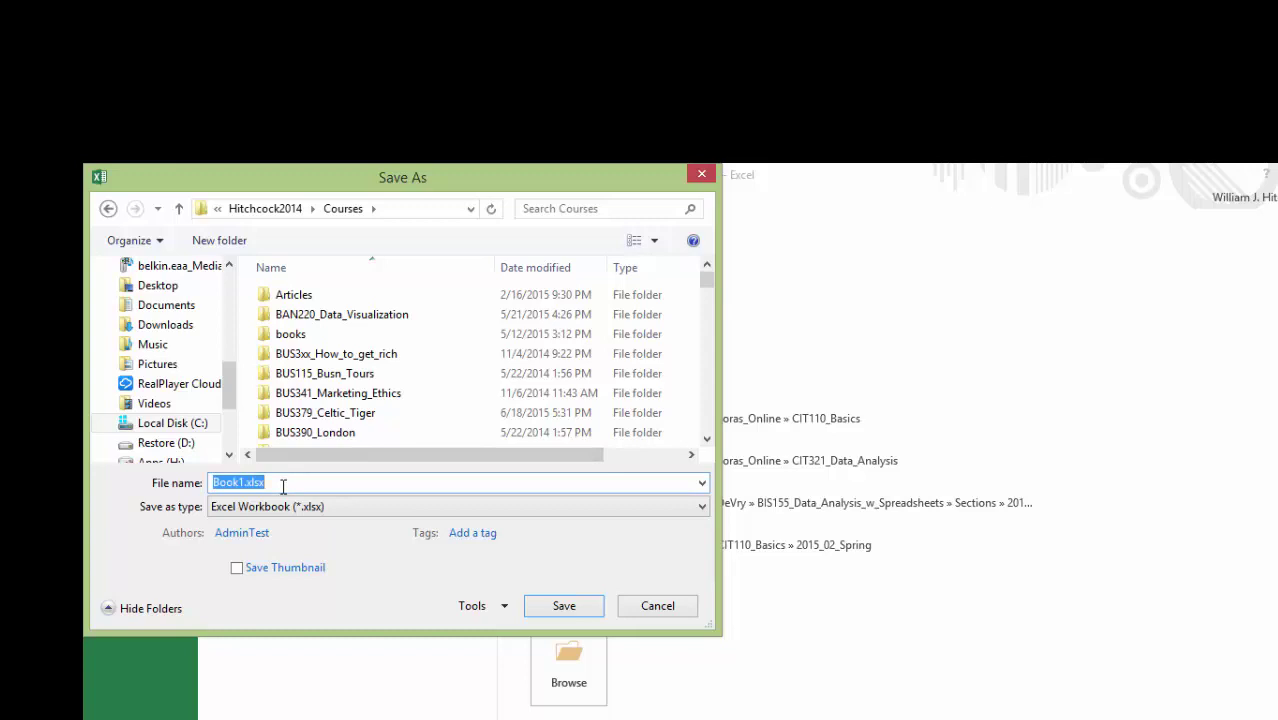
text(Hitchcock)
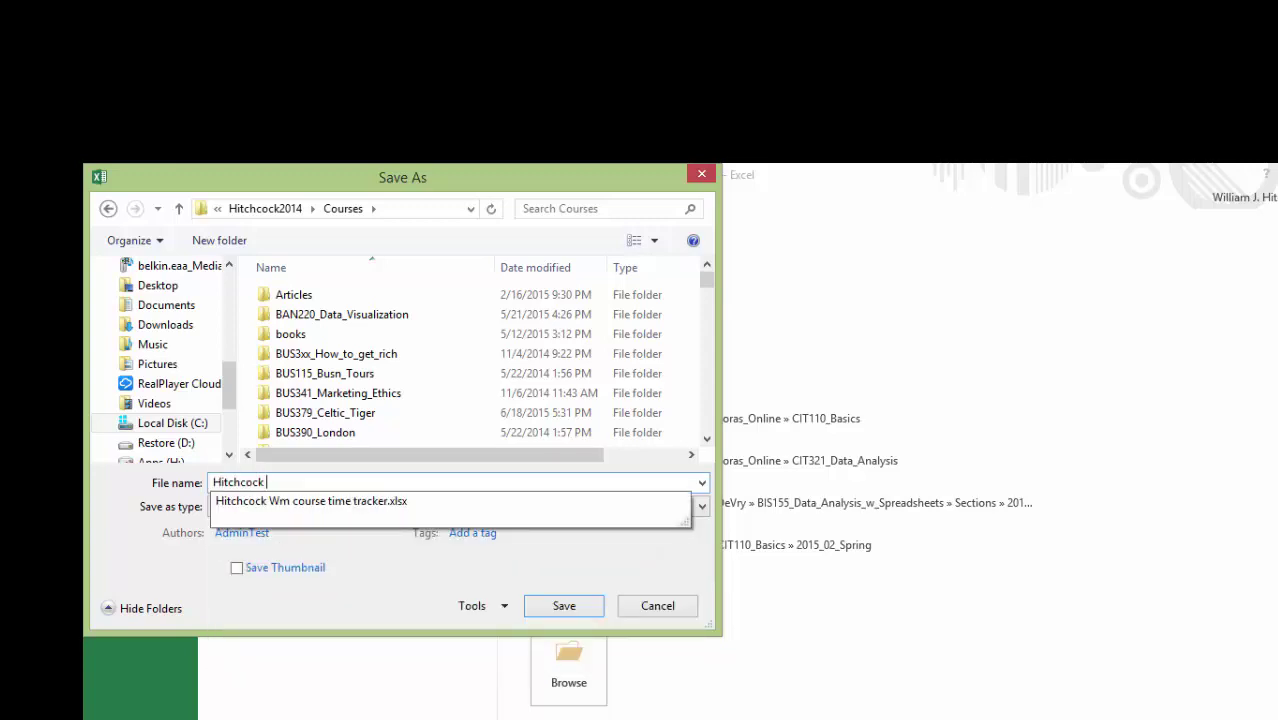
text( William)
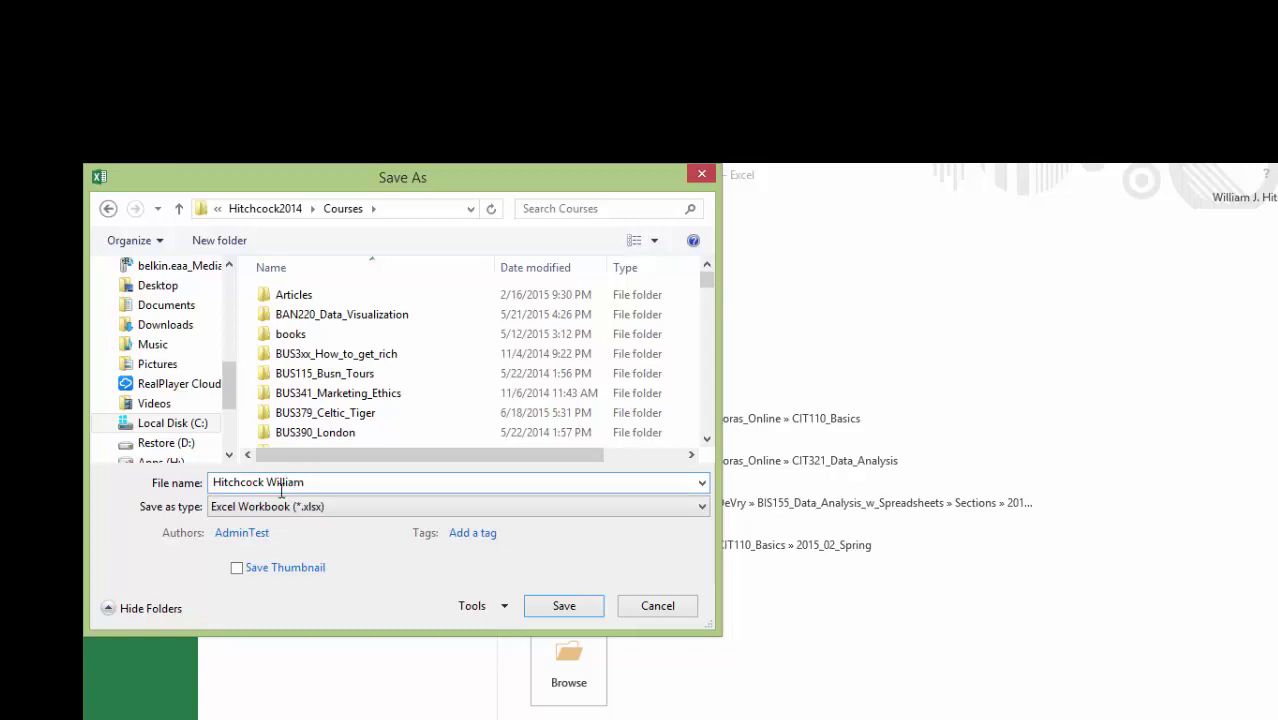
text( Course time tracker)
key(Return)
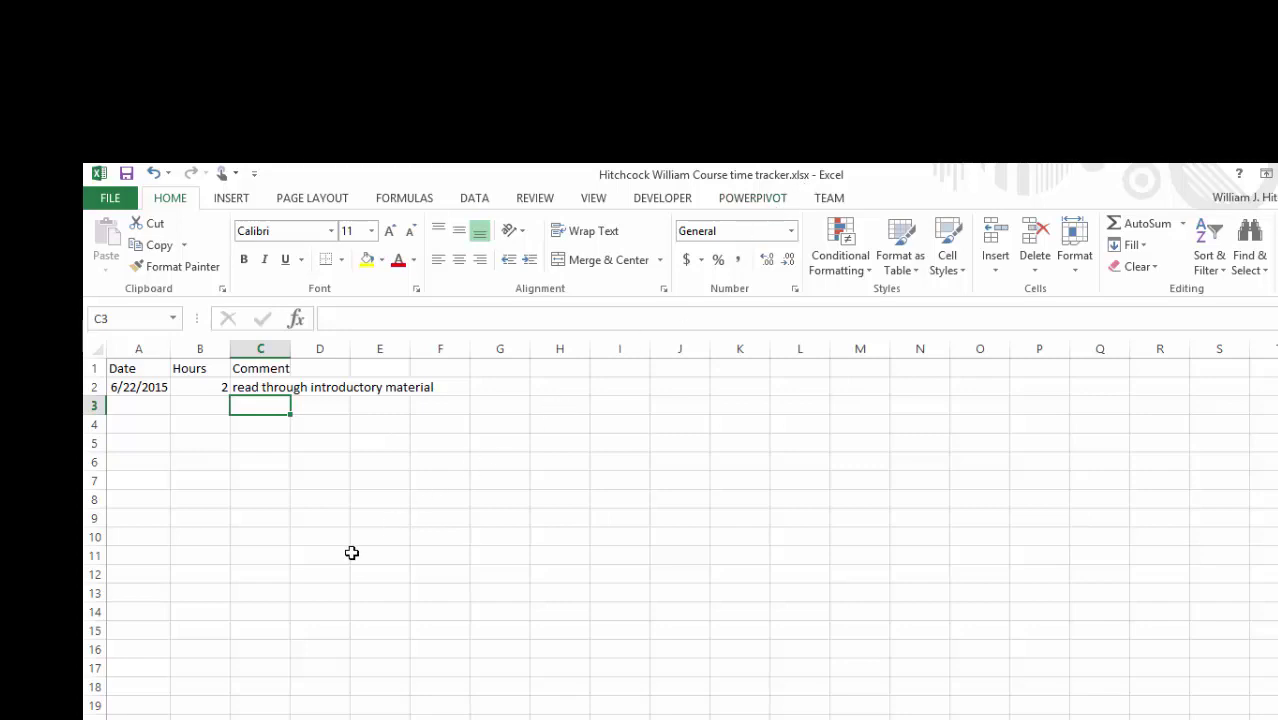
Step: Enter the formula =A2+1 in cell A3 to calculate the following day's date
click(145, 402)
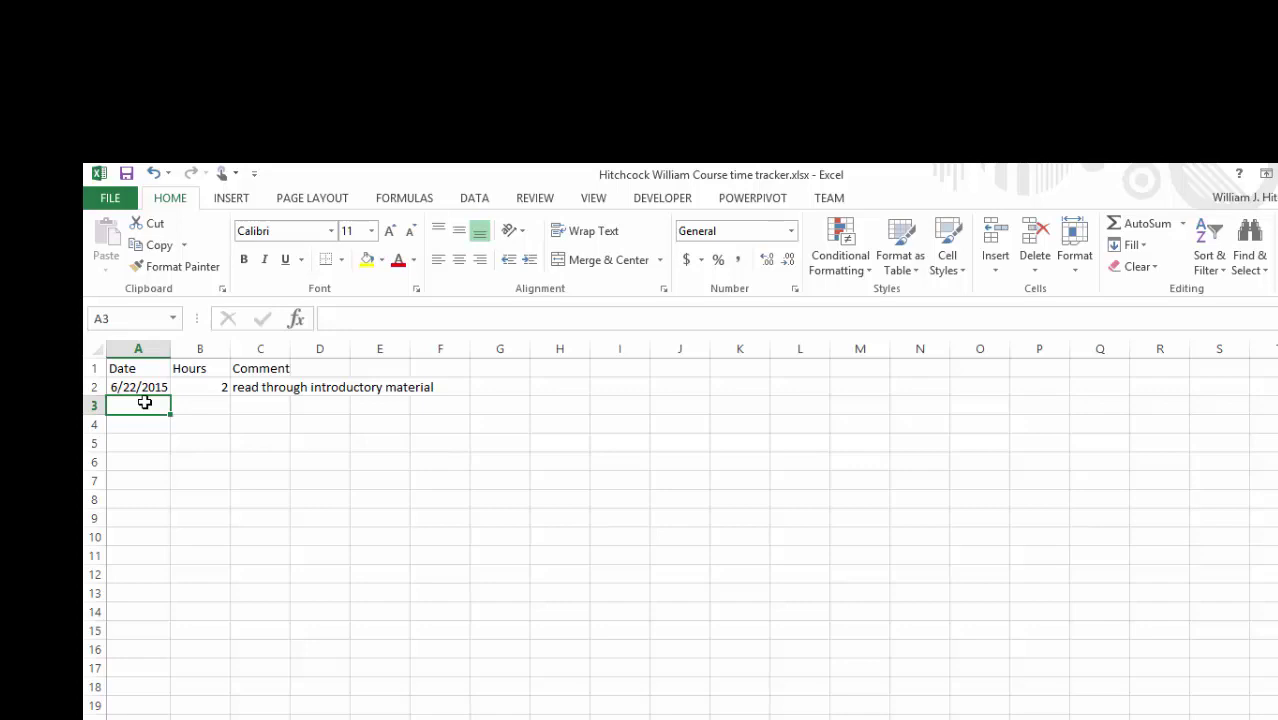
text(=)
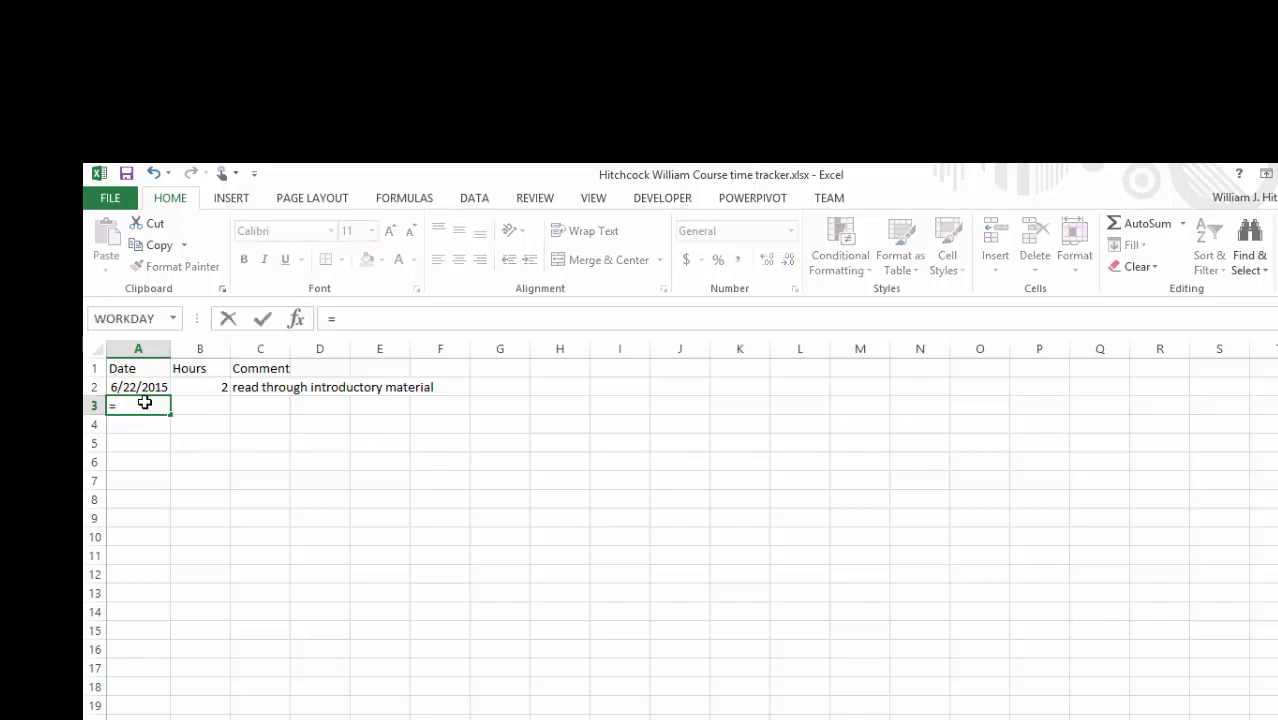
key(Up)
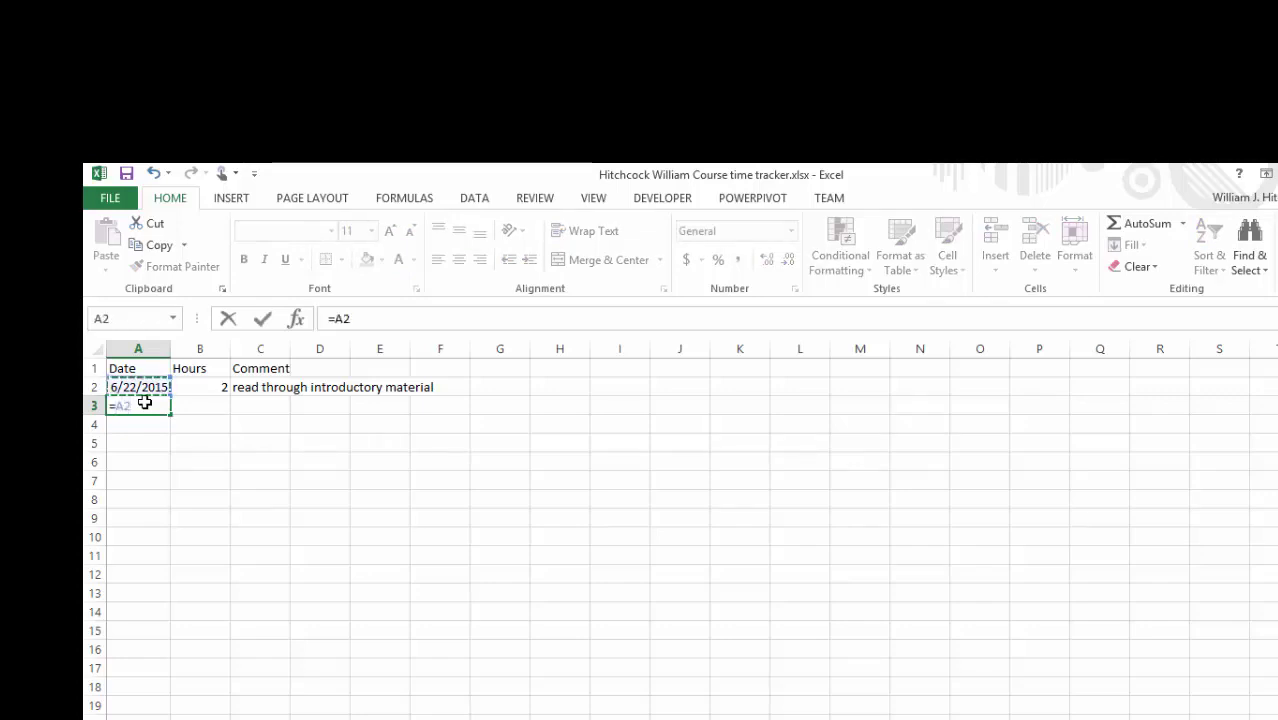
text(+1)
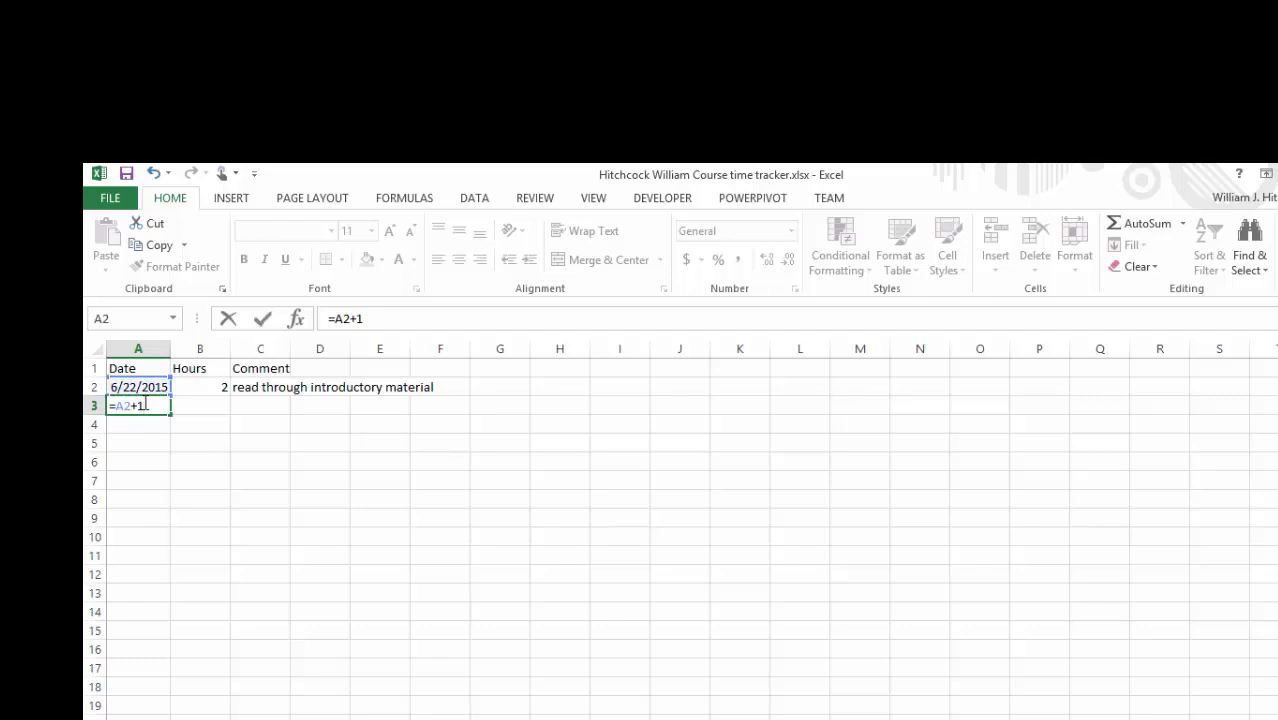
key(Return)
Step: Copy the next-day formula from cell A3 down the Date column through row 28
click(145, 403)
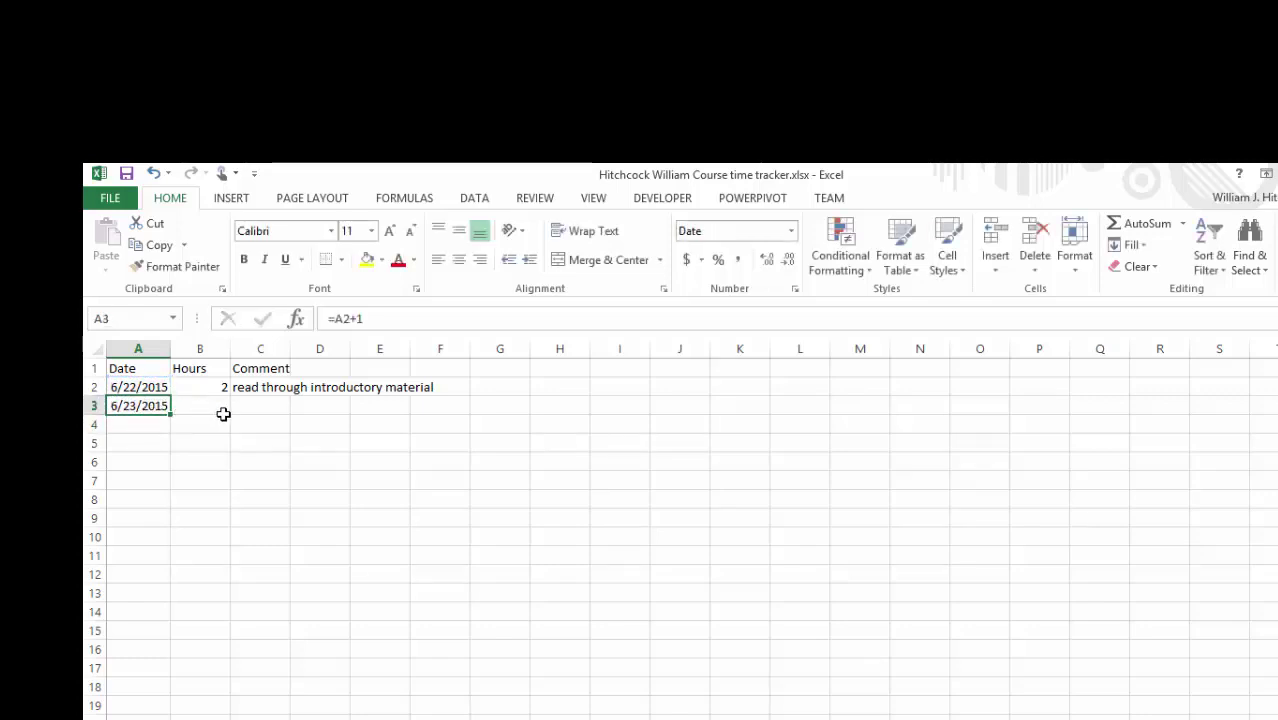
key(ctrl+c)
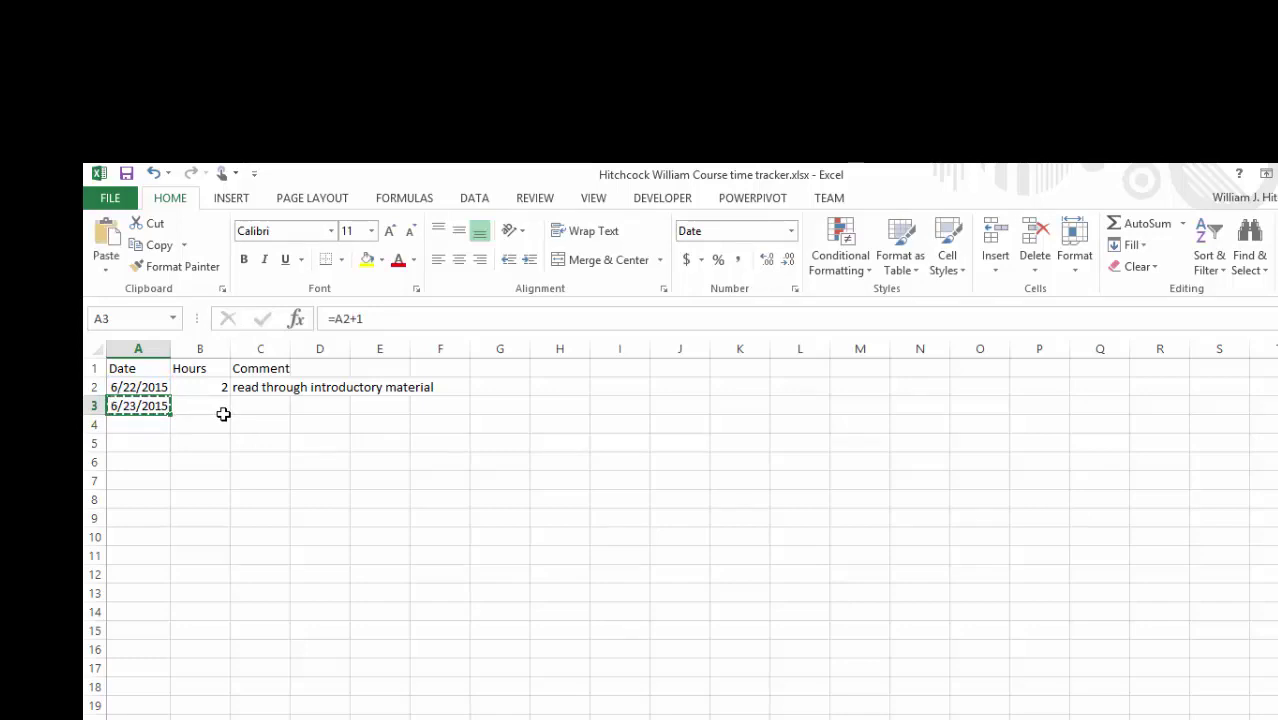
key(Down)
key(shift+Down)
key(shift+Down)
key(shift+Down)
key(shift+Down)
key(shift+Down)
key(shift+Down)
key(shift+Down)
key(shift+Down)
key(shift+Down)
key(shift+Down)
key(shift+Down)
key(shift+Down)
key(shift+Down)
key(shift+Down)
key(shift+Down)
key(shift+Down)
key(shift+Down)
key(shift+Down)
key(shift+Down)
key(shift+Down)
key(shift+Down)
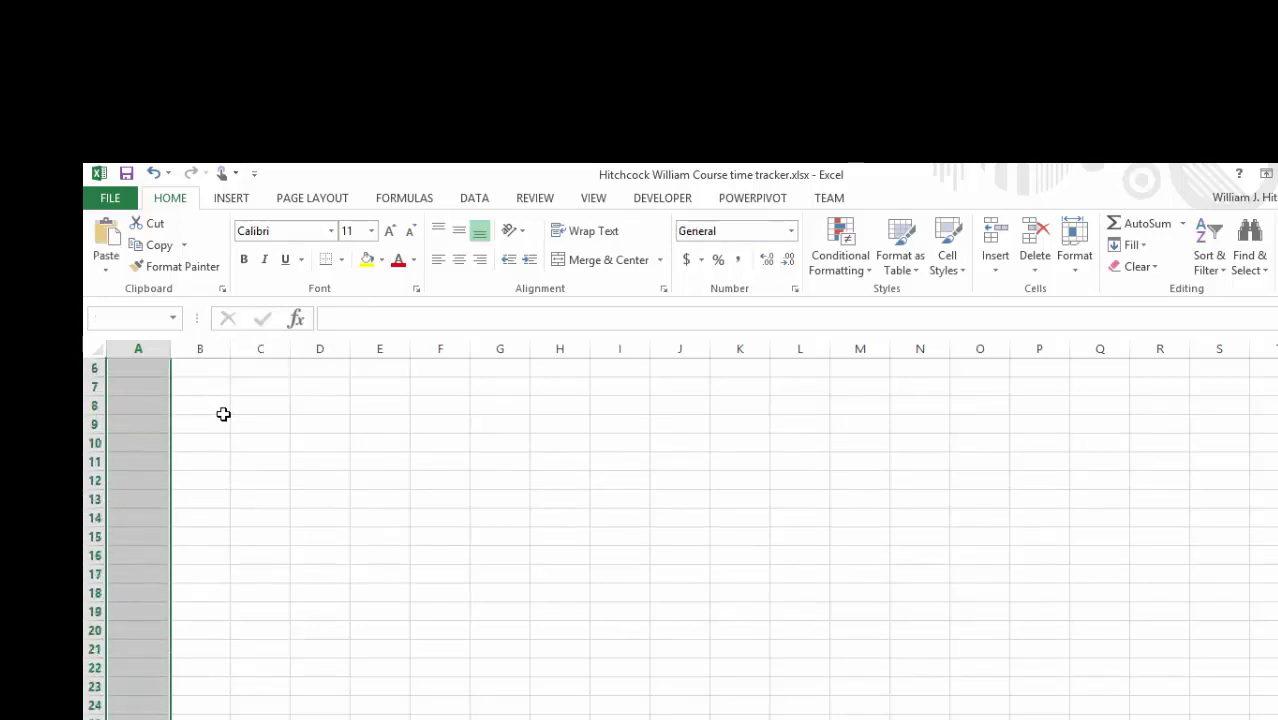
key(ctrl+v)
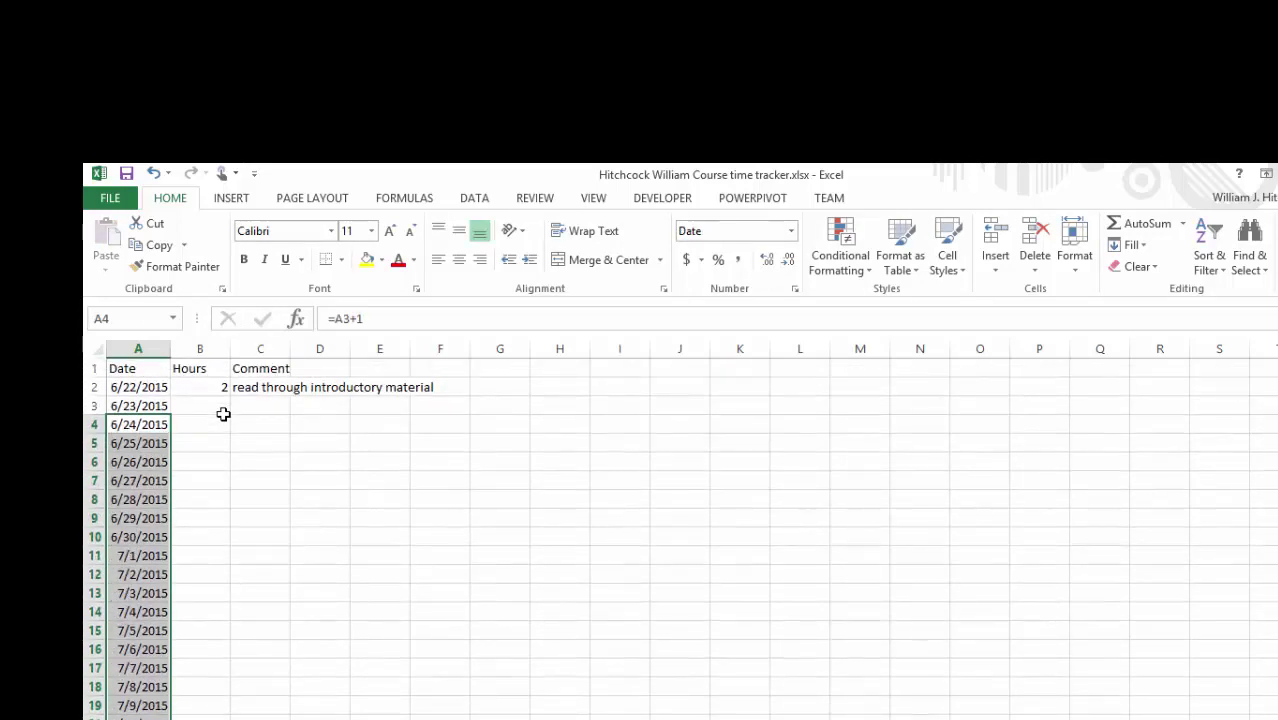
Step: Delete the extra date in cell A28 so the date list ends at 7/17/2015
key(Up)
key(Down)
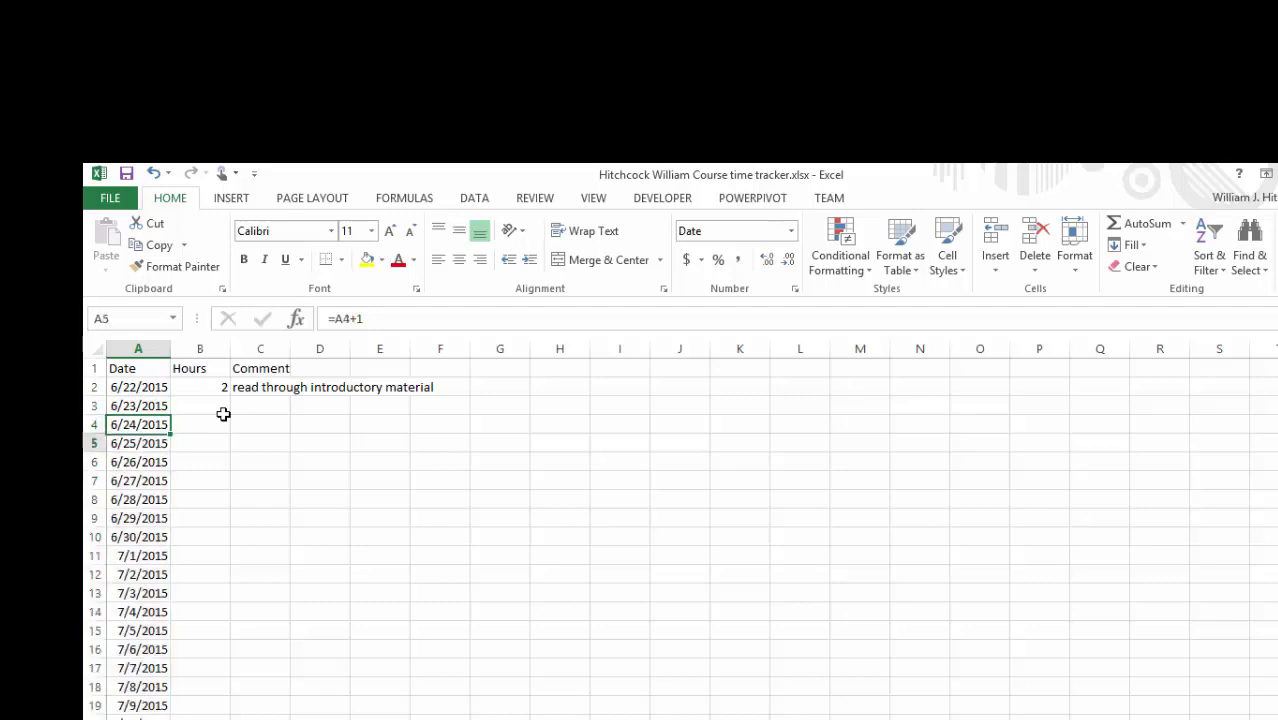
key(Down)
key(Down)
key(Down)
key(Down)
key(Down)
key(Down)
key(Down)
key(Down)
key(Down)
key(Down)
key(Down)
key(Down)
key(Down)
key(Down)
key(Down)
key(Down)
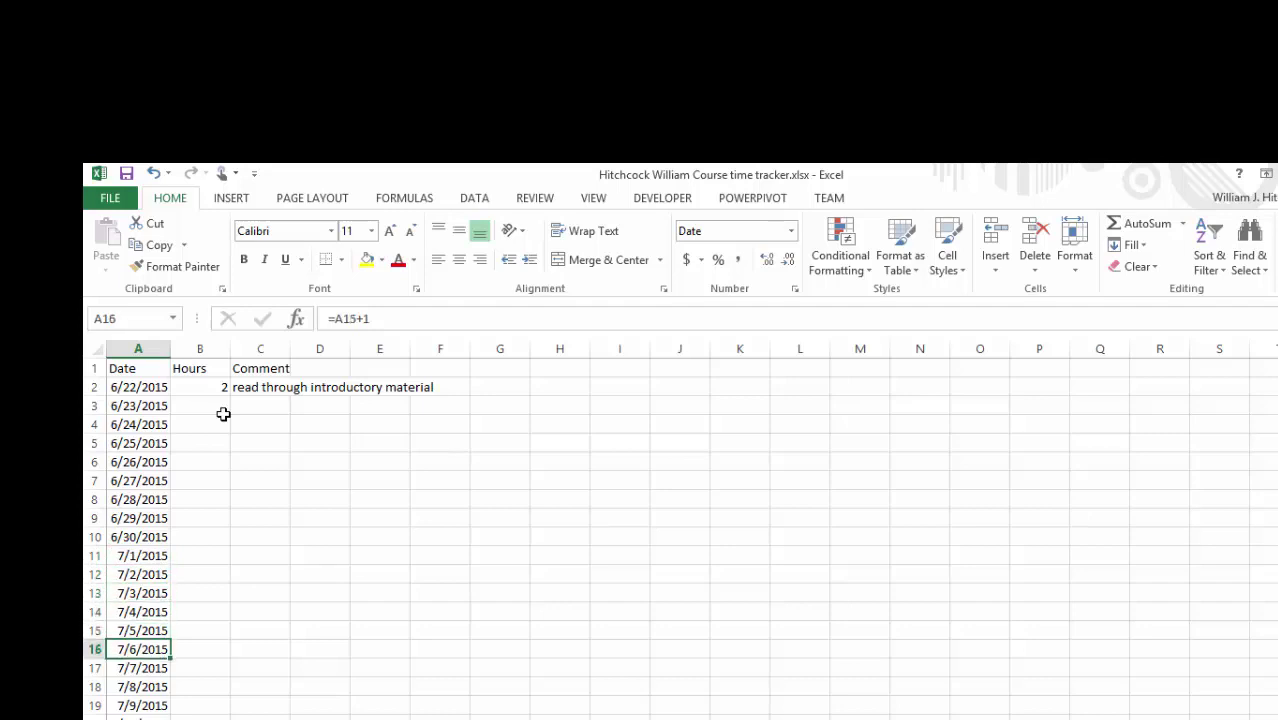
key(Down)
key(Down)
key(Down)
key(Down)
key(Down)
key(Down)
key(Down)
key(Down)
key(Down)
key(Down)
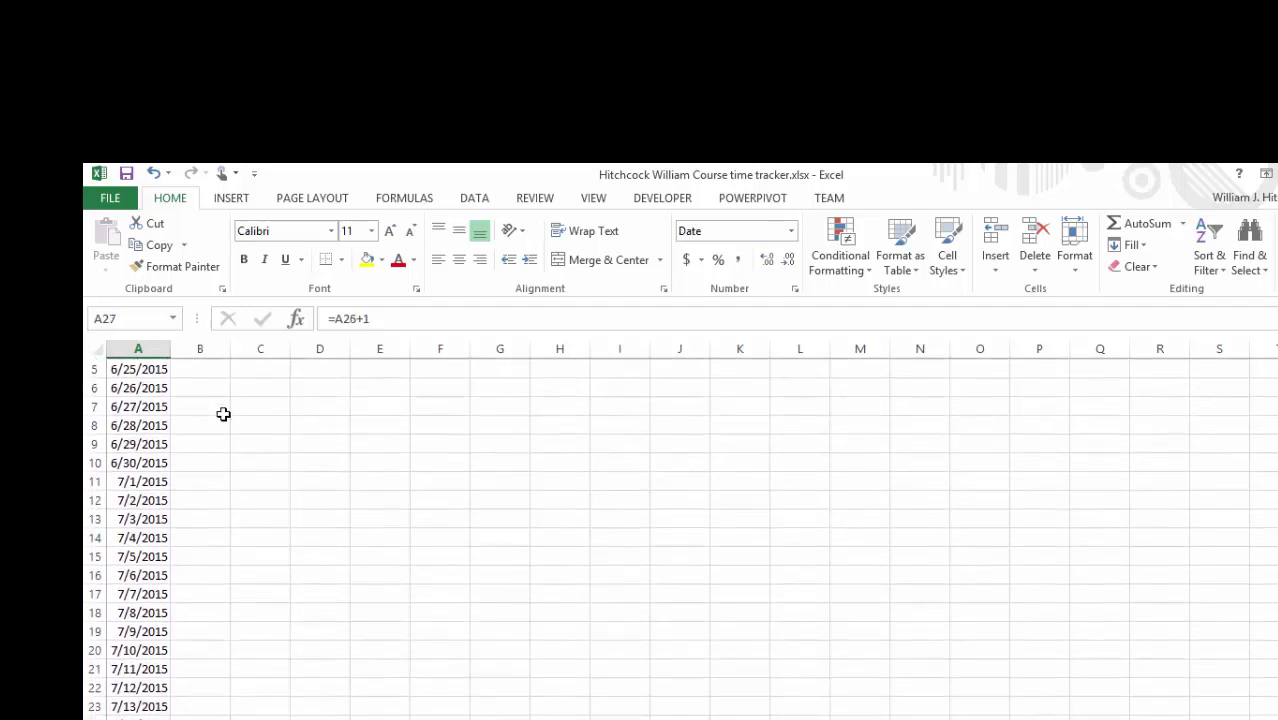
key(Up)
key(Up)
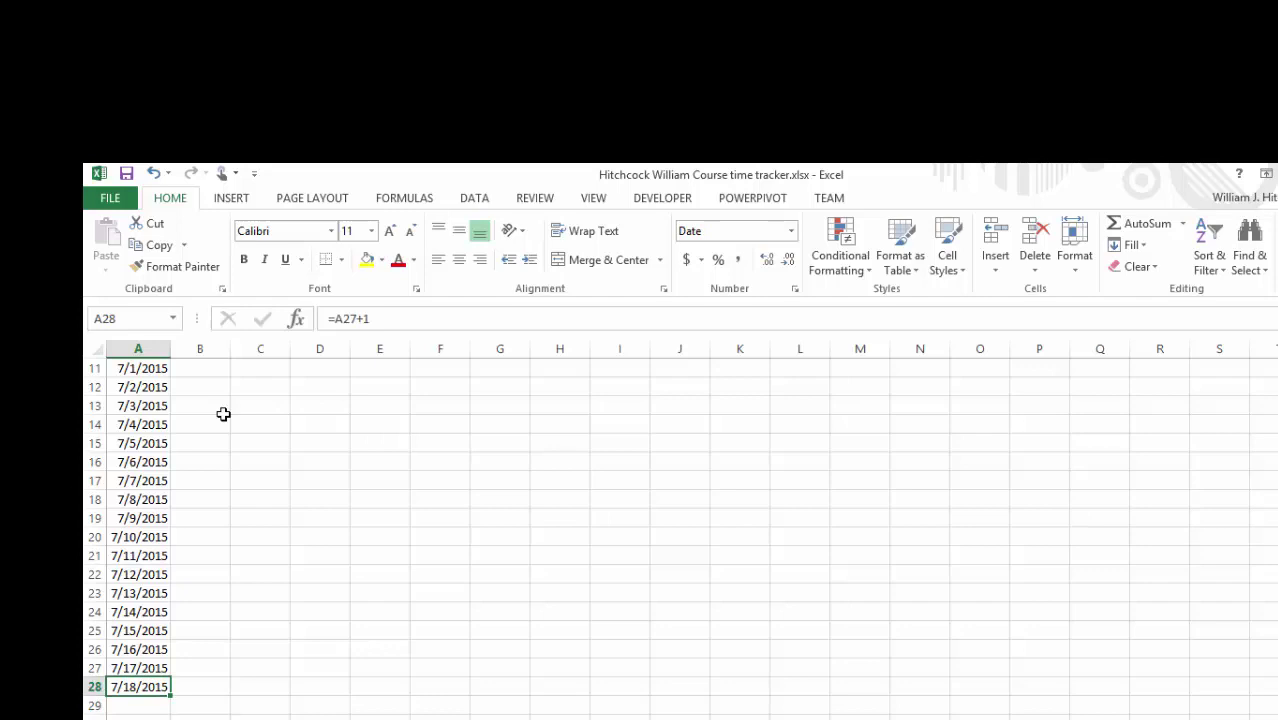
key(Delete)
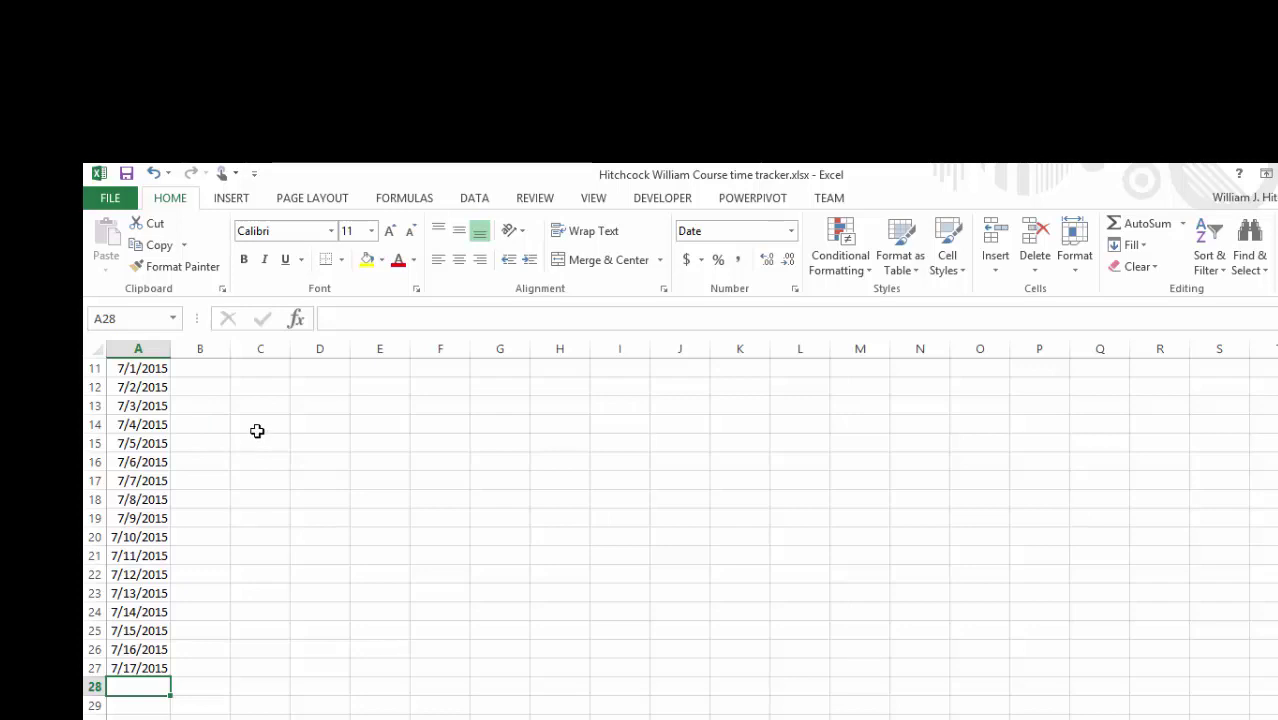
Step: Freeze panes at cell A2 so the header row with Date, Hours and Comment stays in view
key(ctrl+Home)
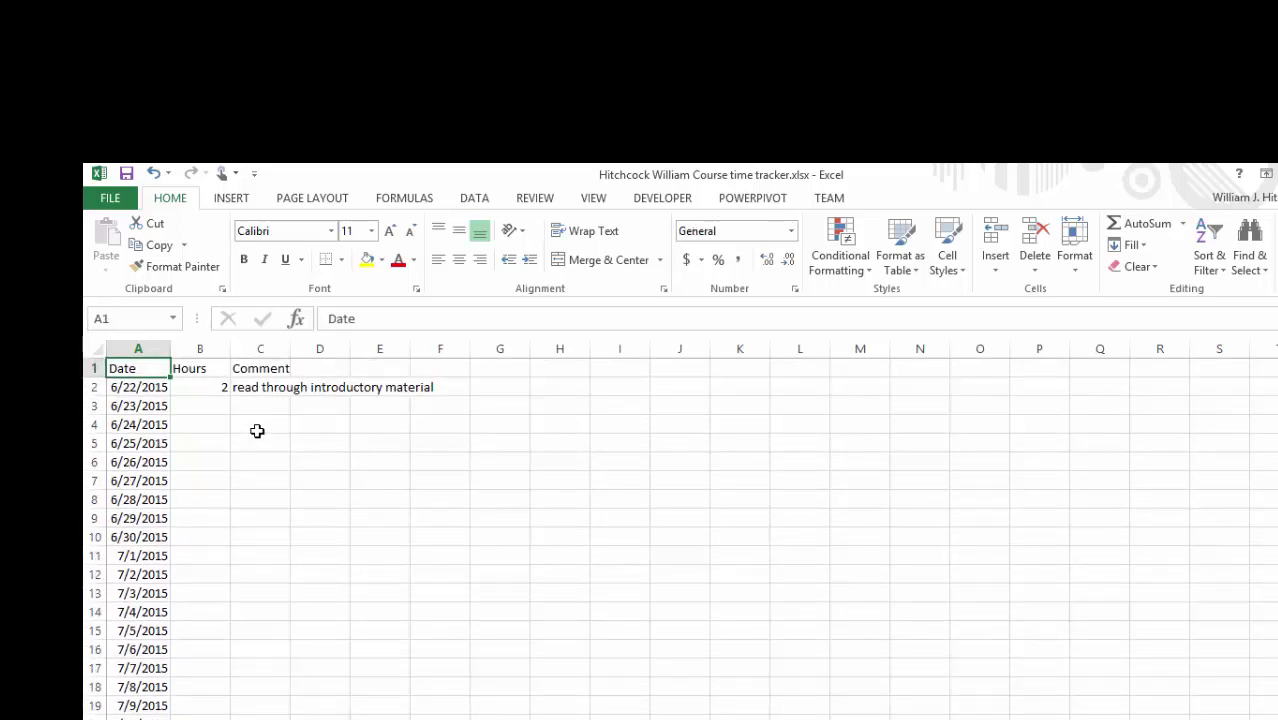
key(Right)
key(Right)
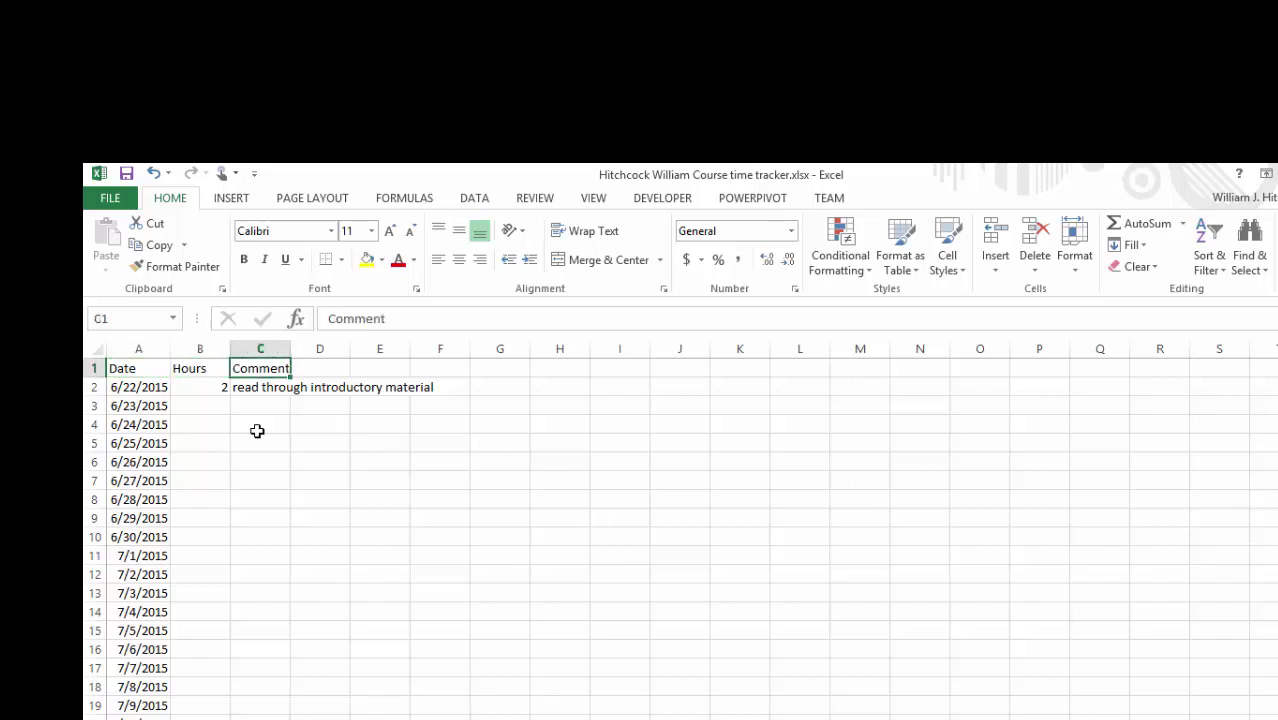
key(Left)
key(Left)
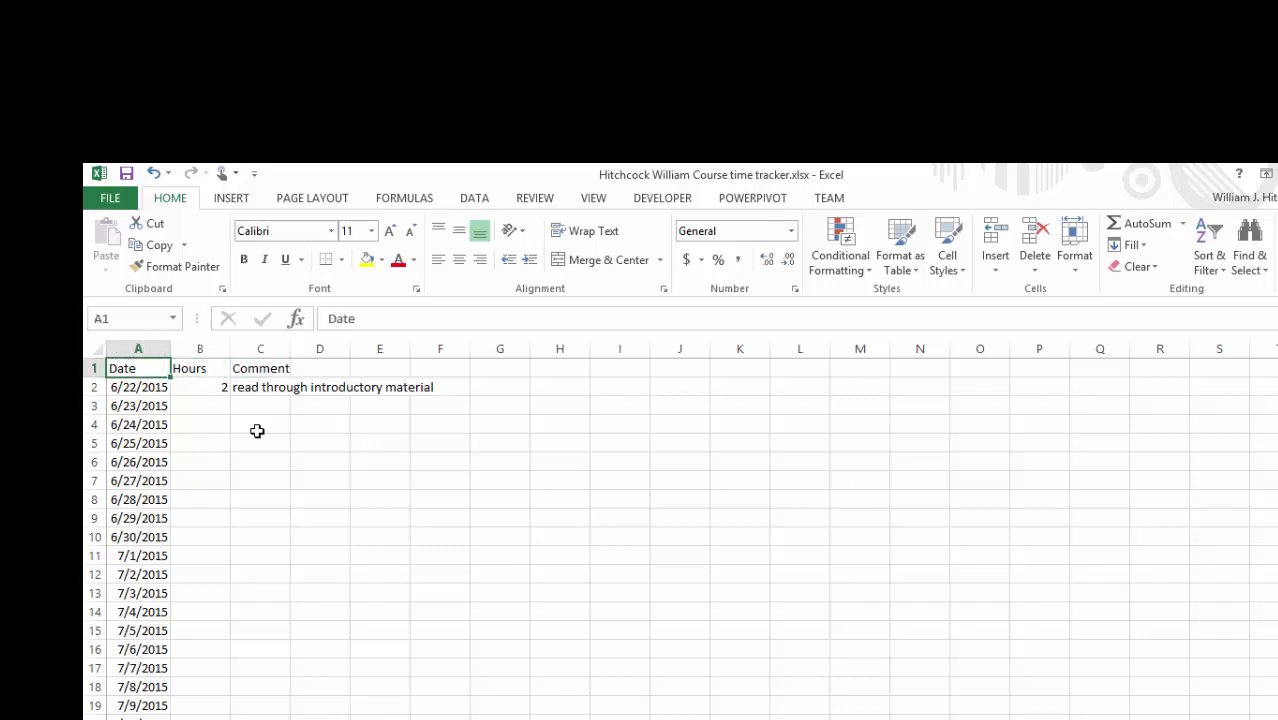
key(Down)
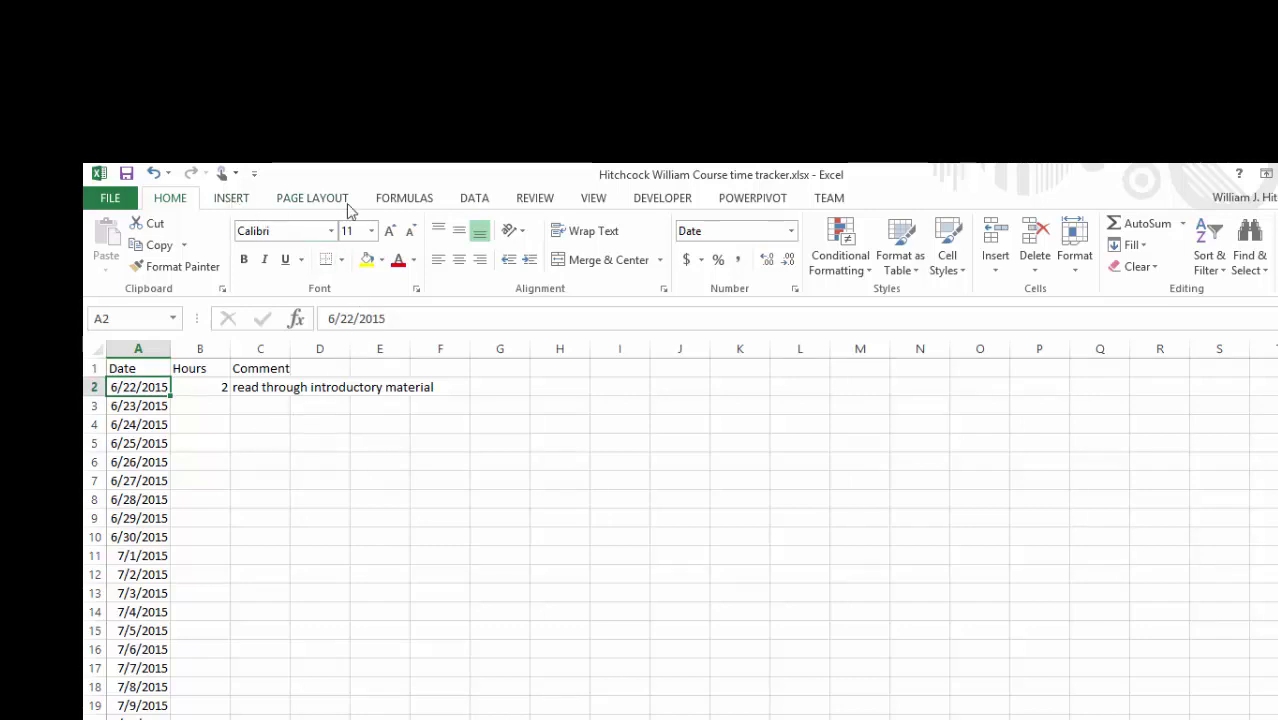
click(595, 201)
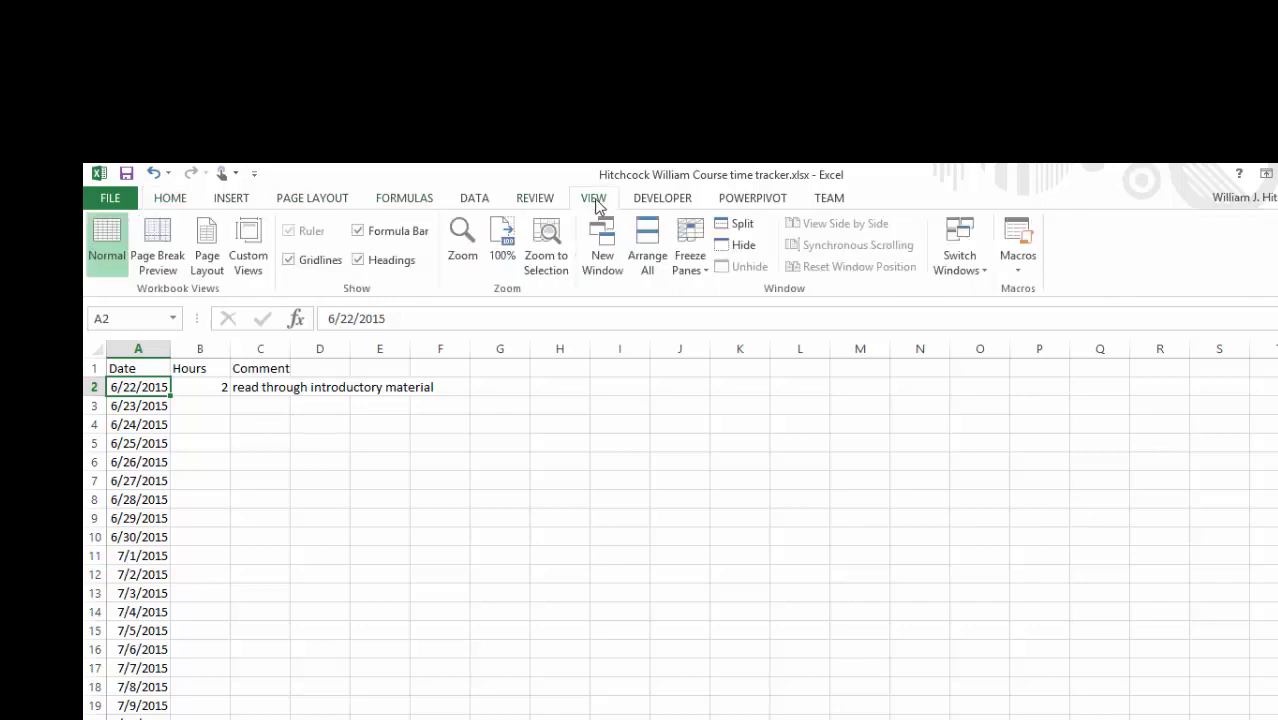
click(687, 268)
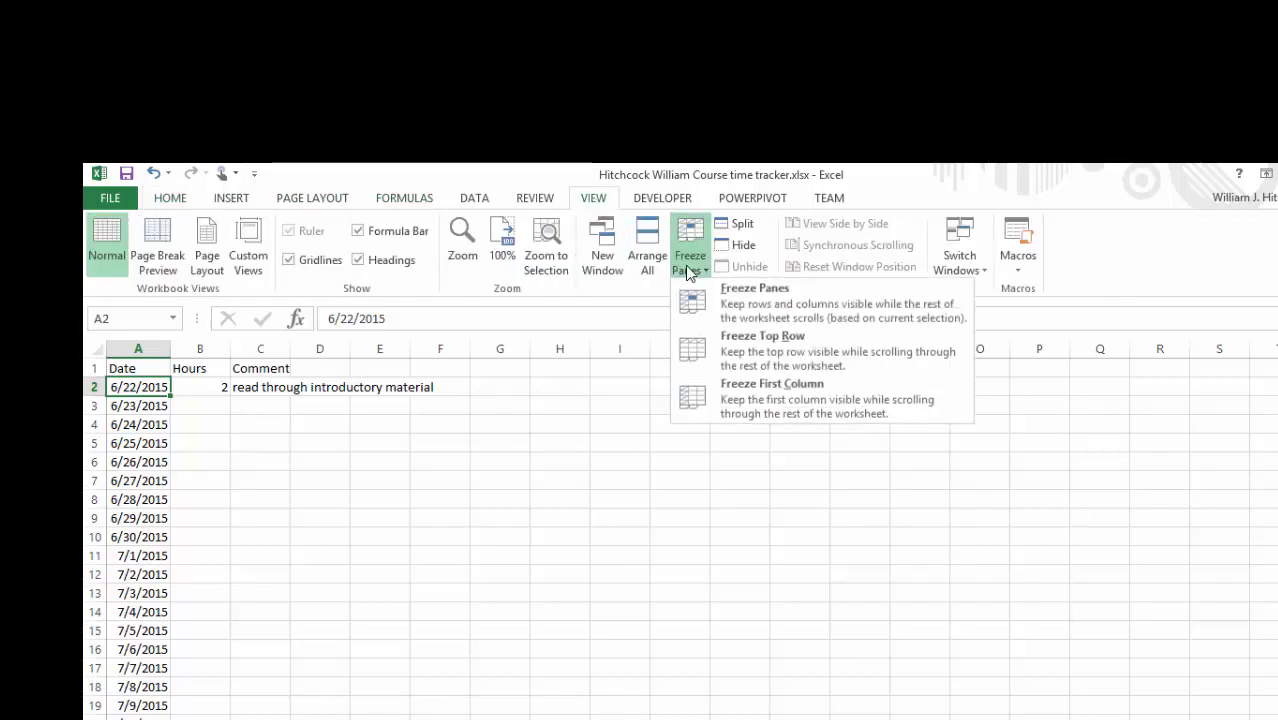
click(727, 313)
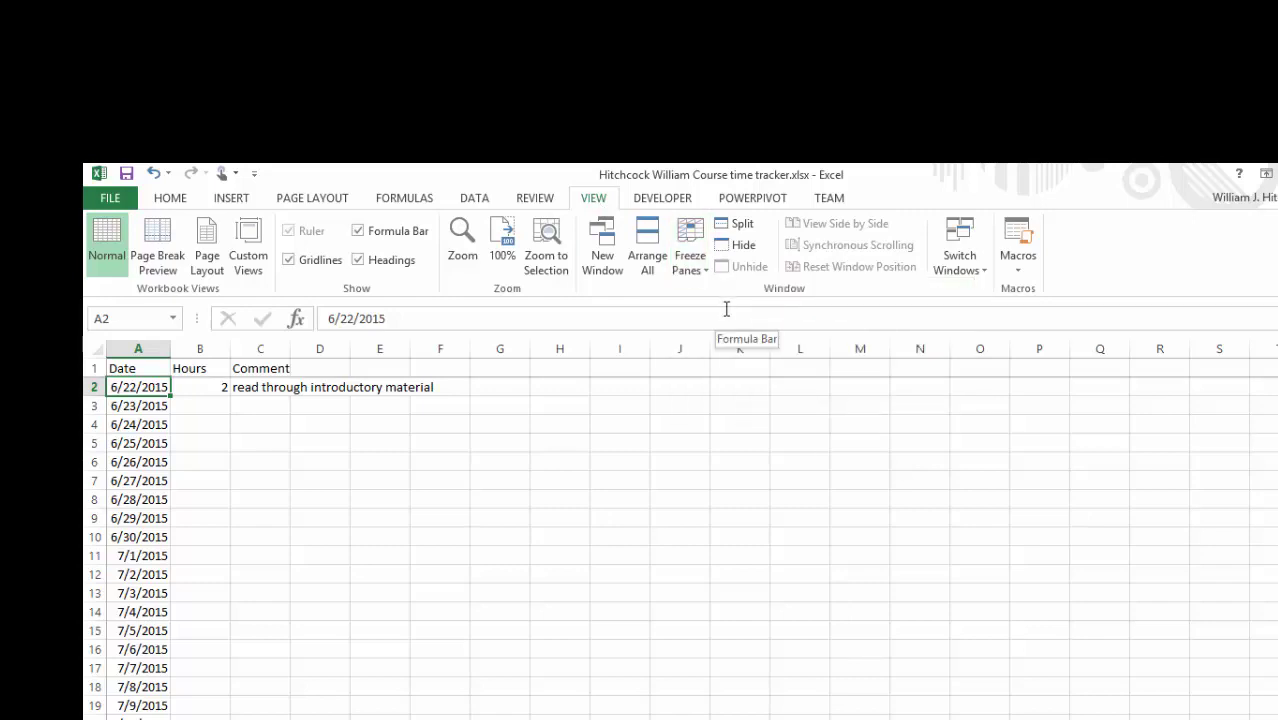
Step: Go down past the end of the date list and back to cell A2 to check the frozen header row
key(Down)
key(Down)
key(Down)
key(Down)
key(Down)
key(Down)
key(Down)
key(Down)
key(Down)
key(Down)
key(Down)
key(Down)
key(Down)
key(Down)
key(Down)
key(Down)
key(Down)
key(Down)
key(Down)
key(Down)
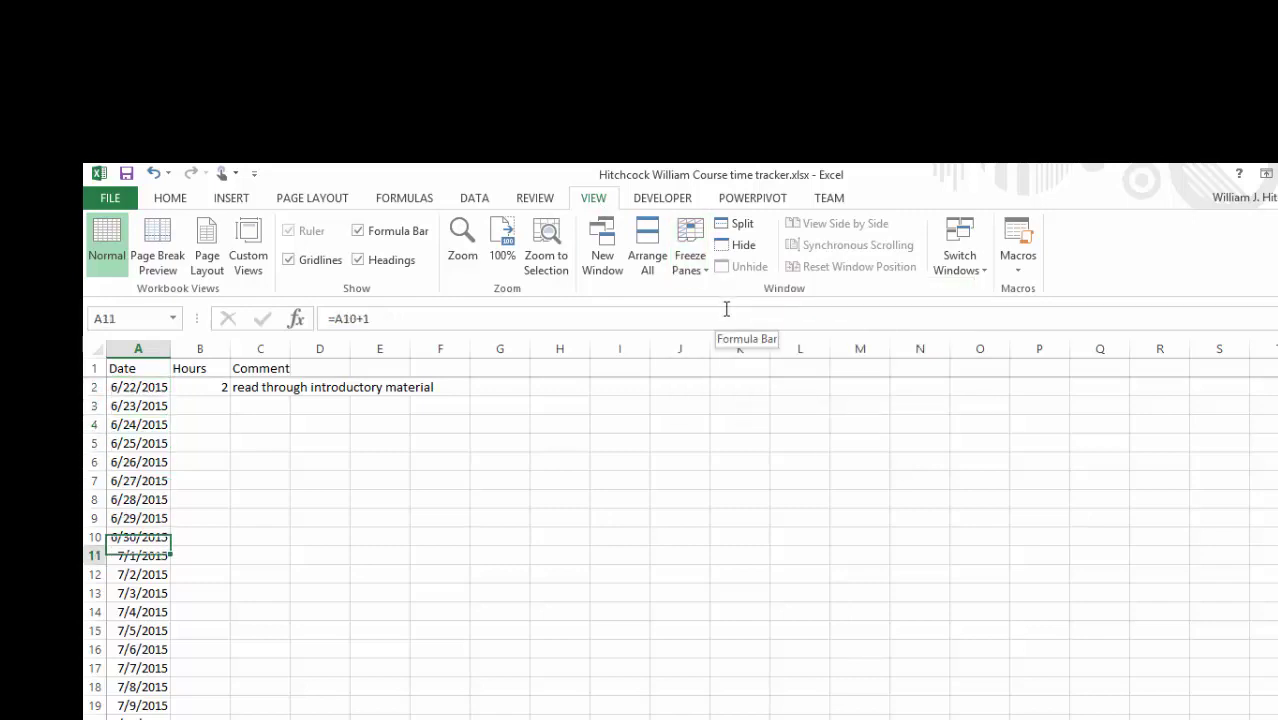
key(Down)
key(Down)
key(Down)
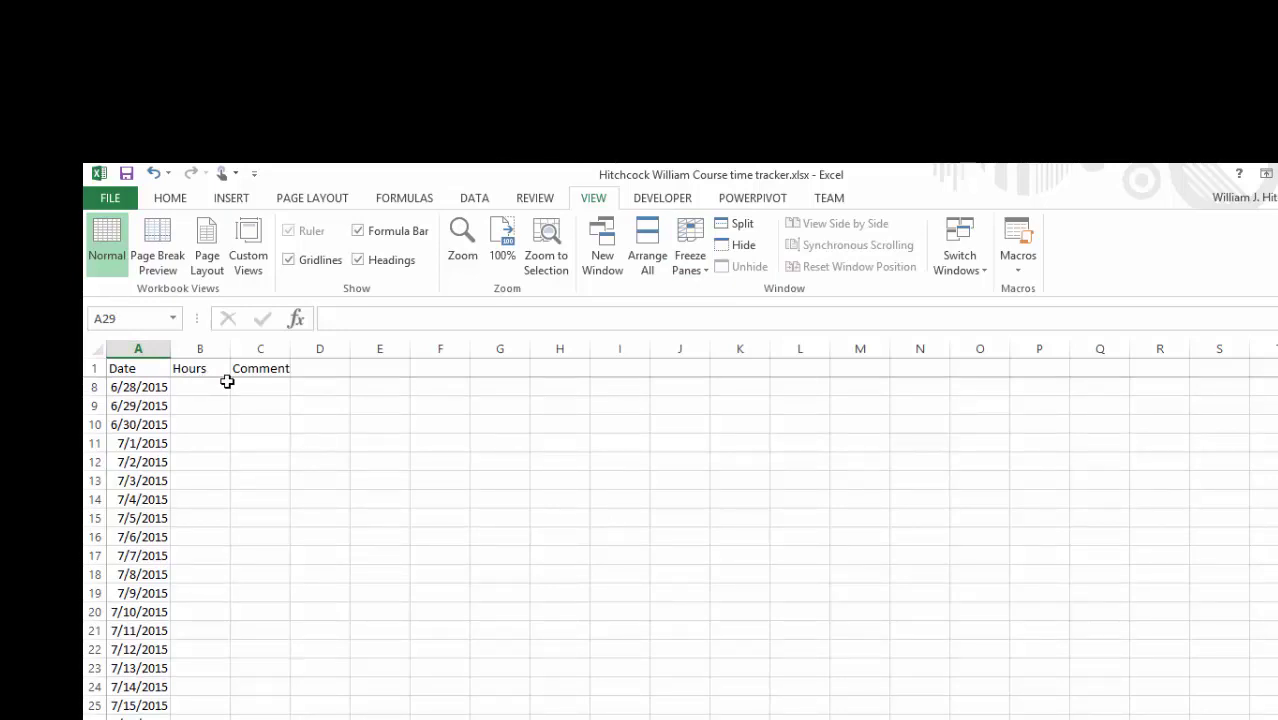
key(ctrl+Home)
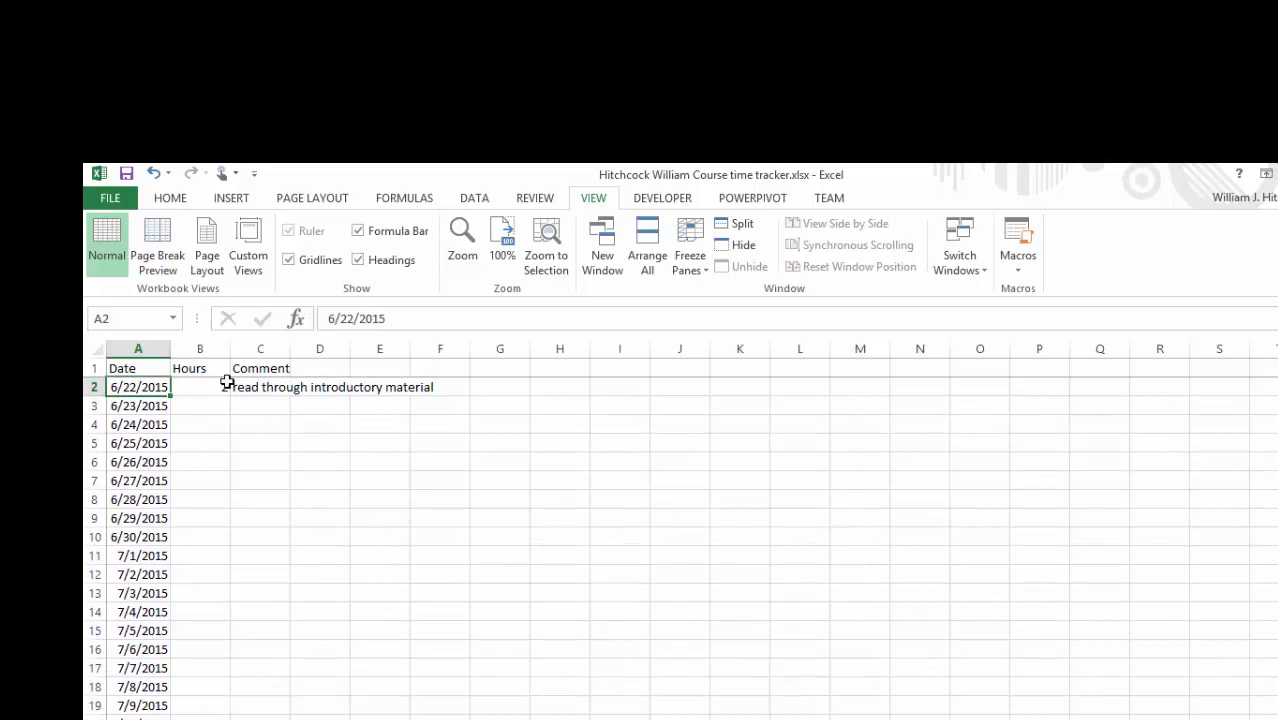
Step: Format the Hours cells from B2 down past the last date in comma style with one decimal place
click(227, 384)
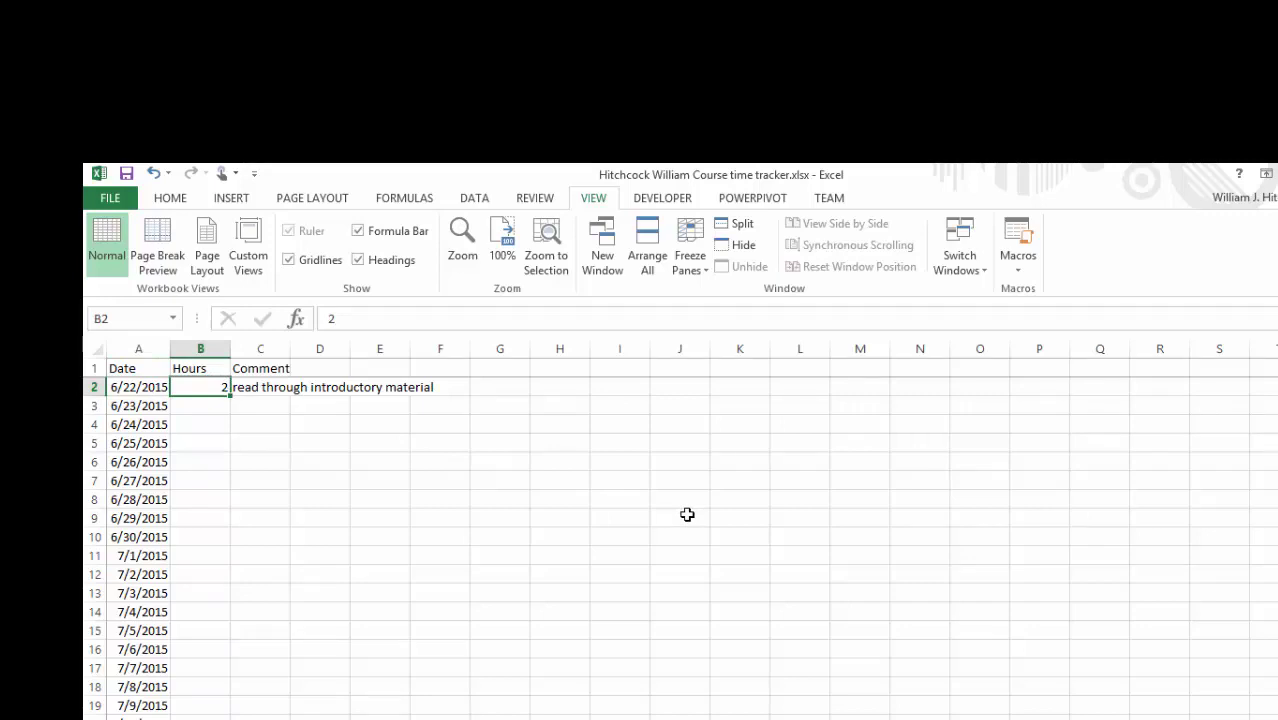
key(shift+Down)
key(shift+Down)
key(shift+Down)
key(shift+Down)
key(shift+Down)
key(shift+Down)
key(shift+Down)
key(shift+Down)
key(shift+Down)
key(shift+Down)
key(shift+Down)
key(shift+Down)
key(shift+Down)
key(shift+Down)
key(shift+Down)
key(shift+Down)
key(shift+Down)
key(shift+Down)
key(shift+Down)
key(shift+Down)
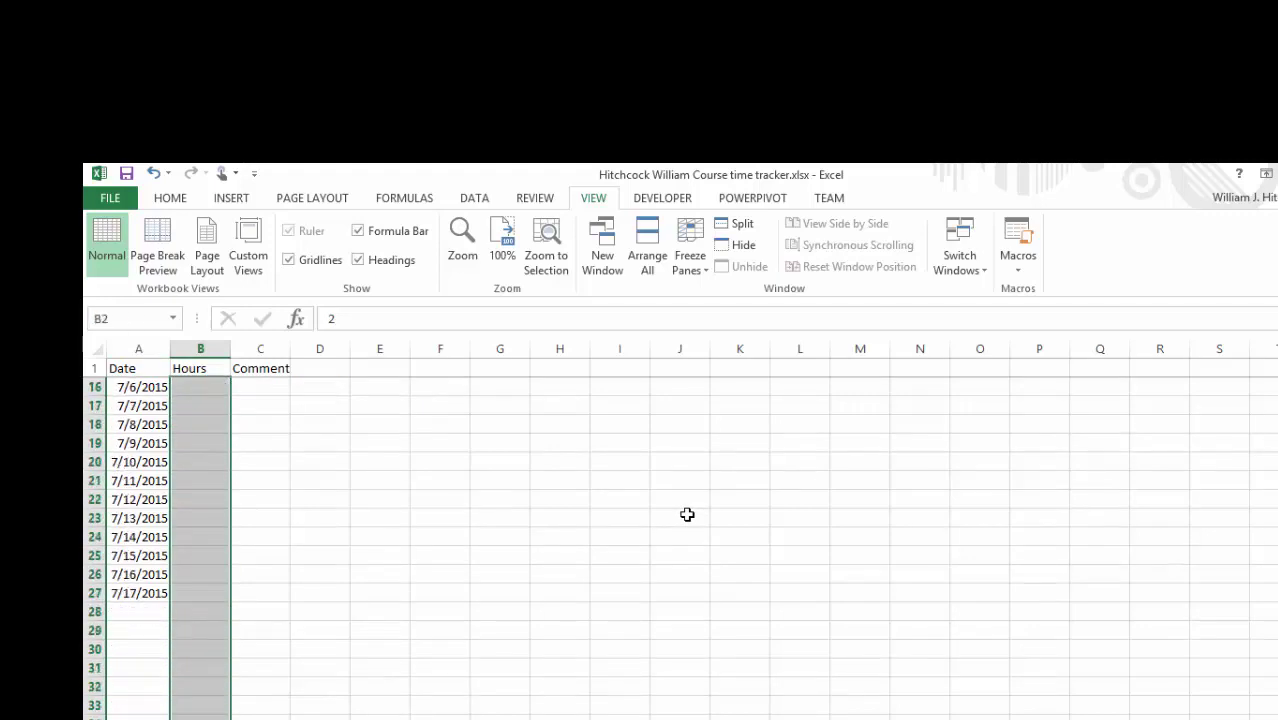
click(168, 200)
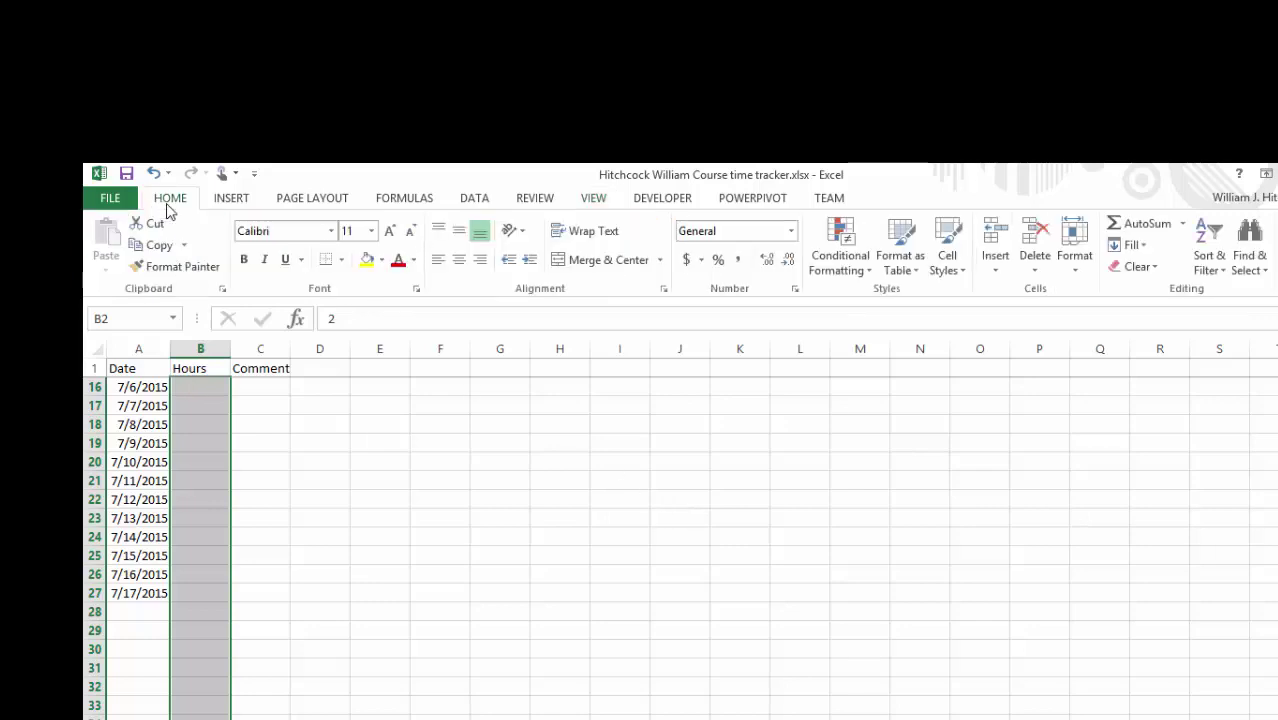
click(742, 261)
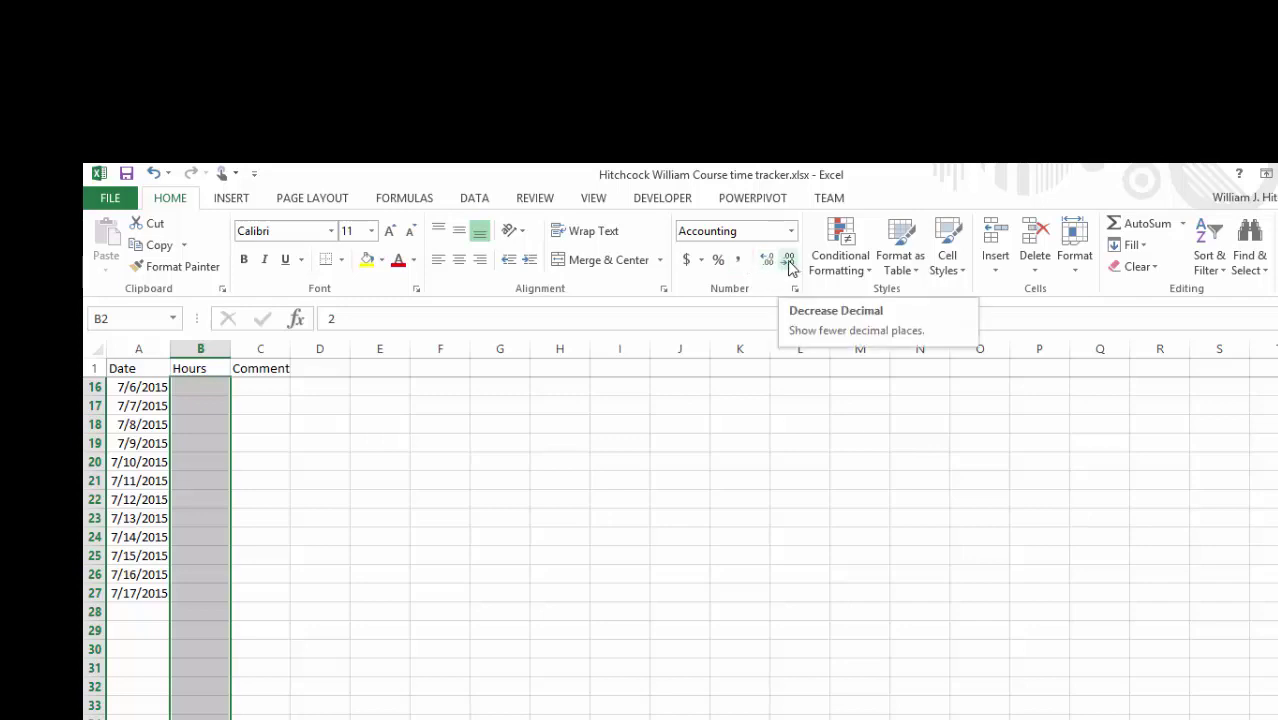
click(789, 267)
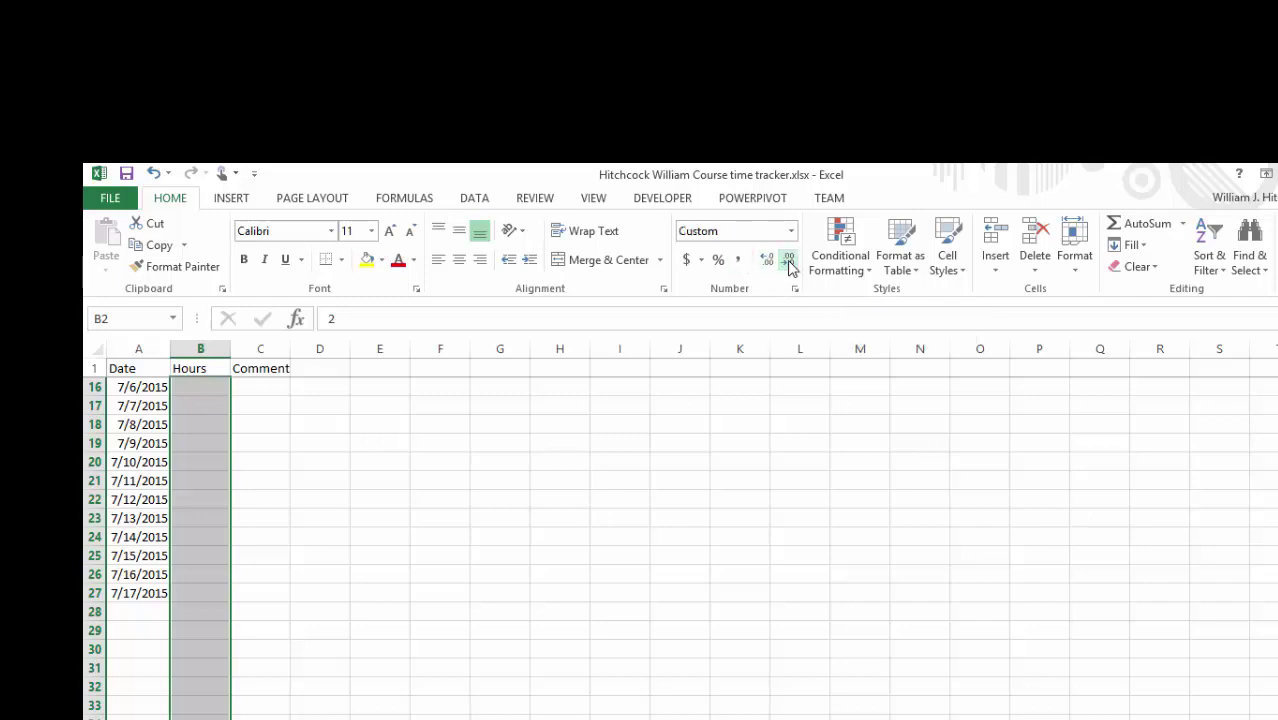
key(ctrl+Home)
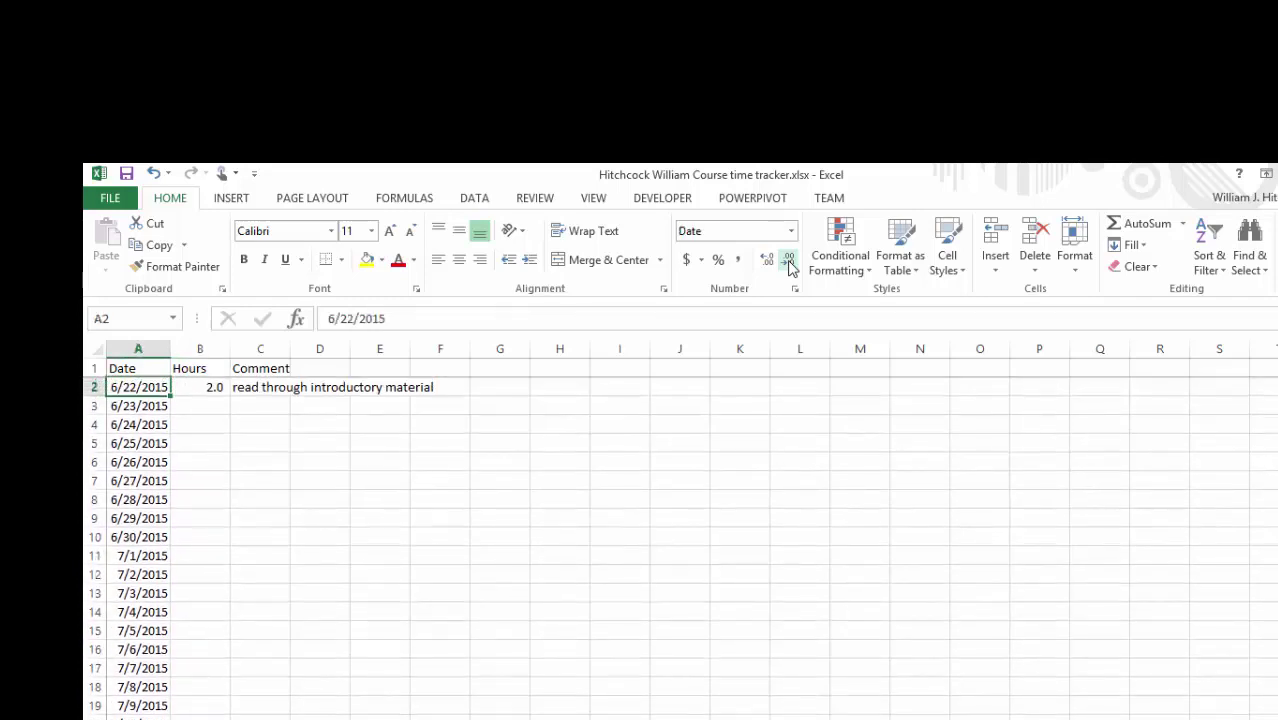
Step: Reapply the comma style to cell B2 and reduce it to one decimal place
key(Right)
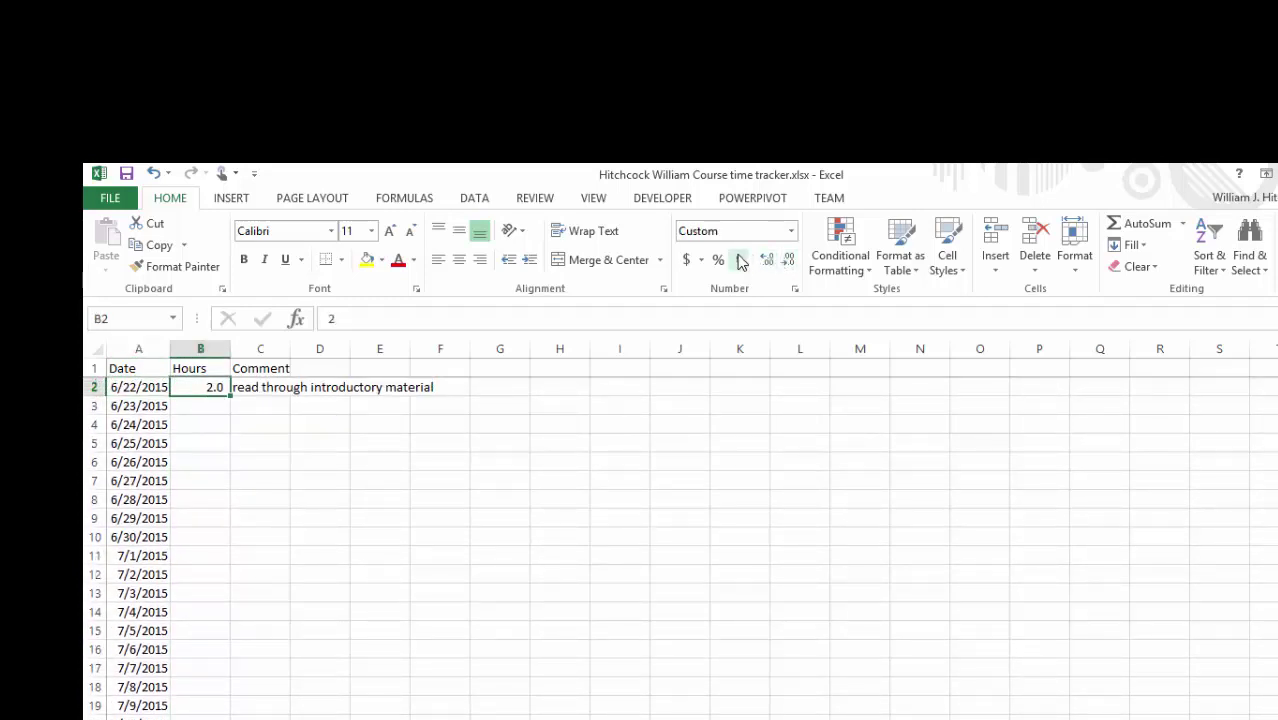
click(739, 262)
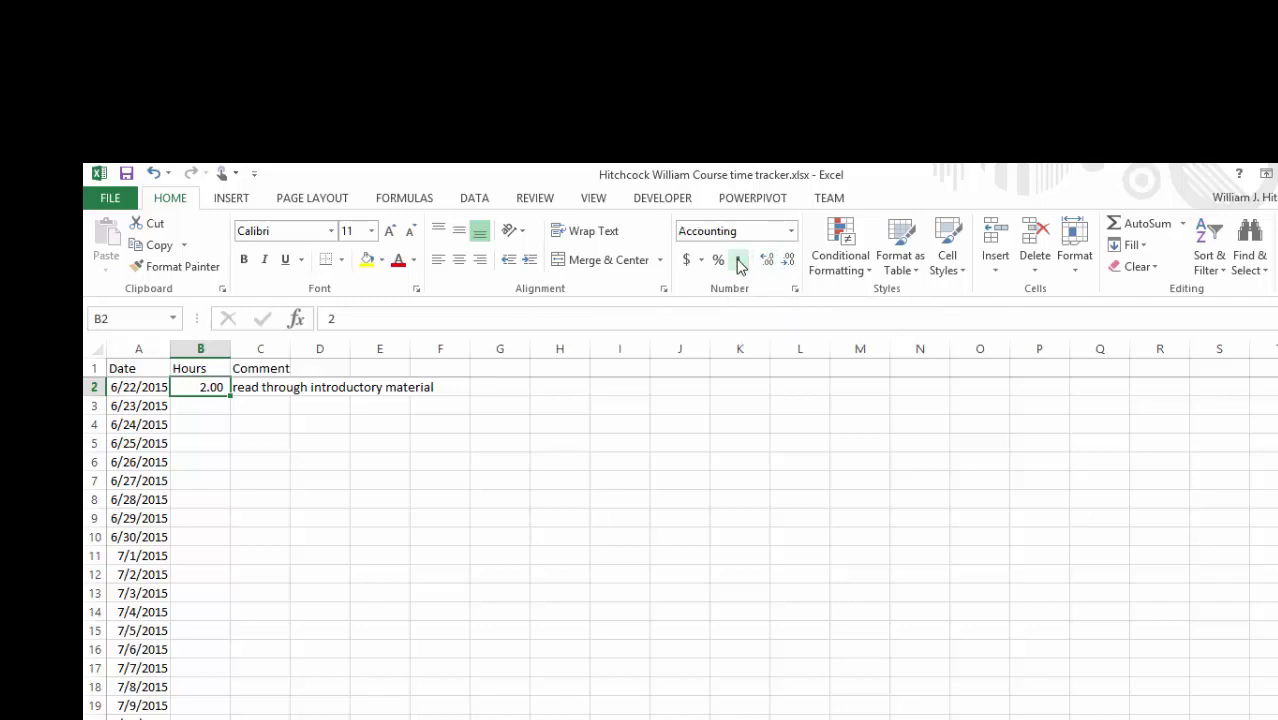
click(789, 261)
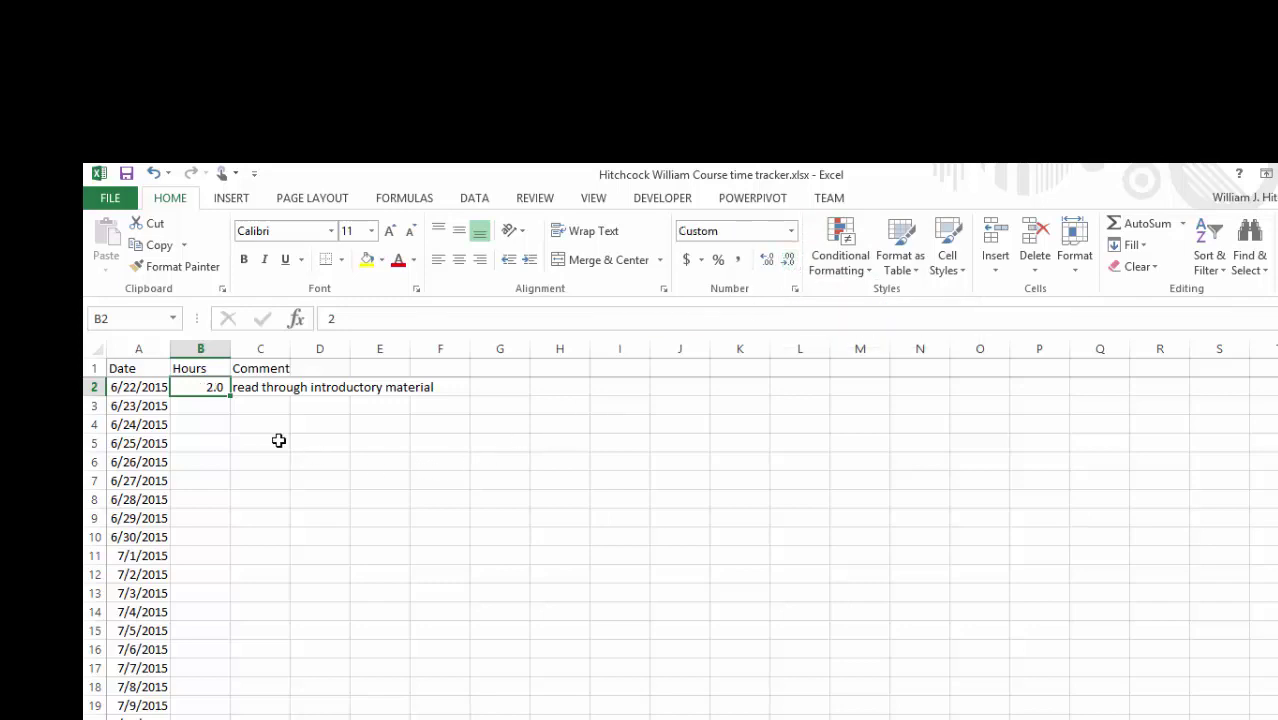
Step: Make the header cells A1:C1 bold and centred, and wrap their text
click(145, 370)
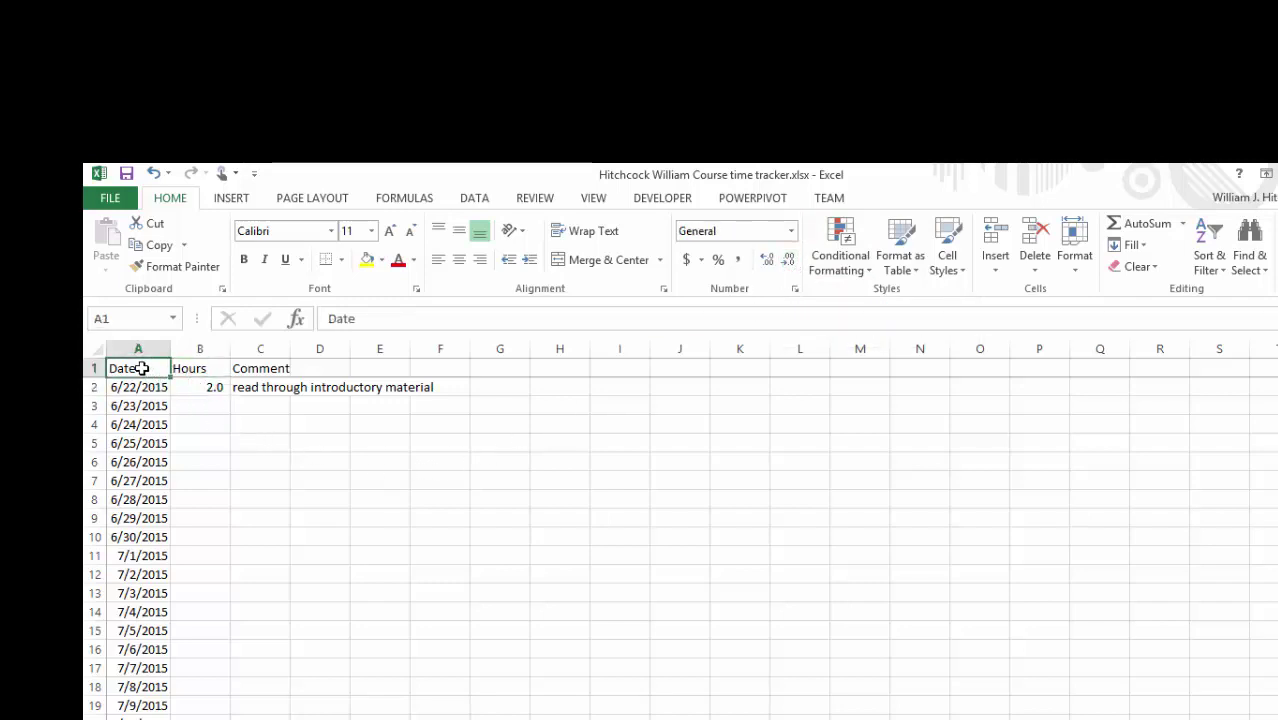
key(shift+Right)
key(shift+Right)
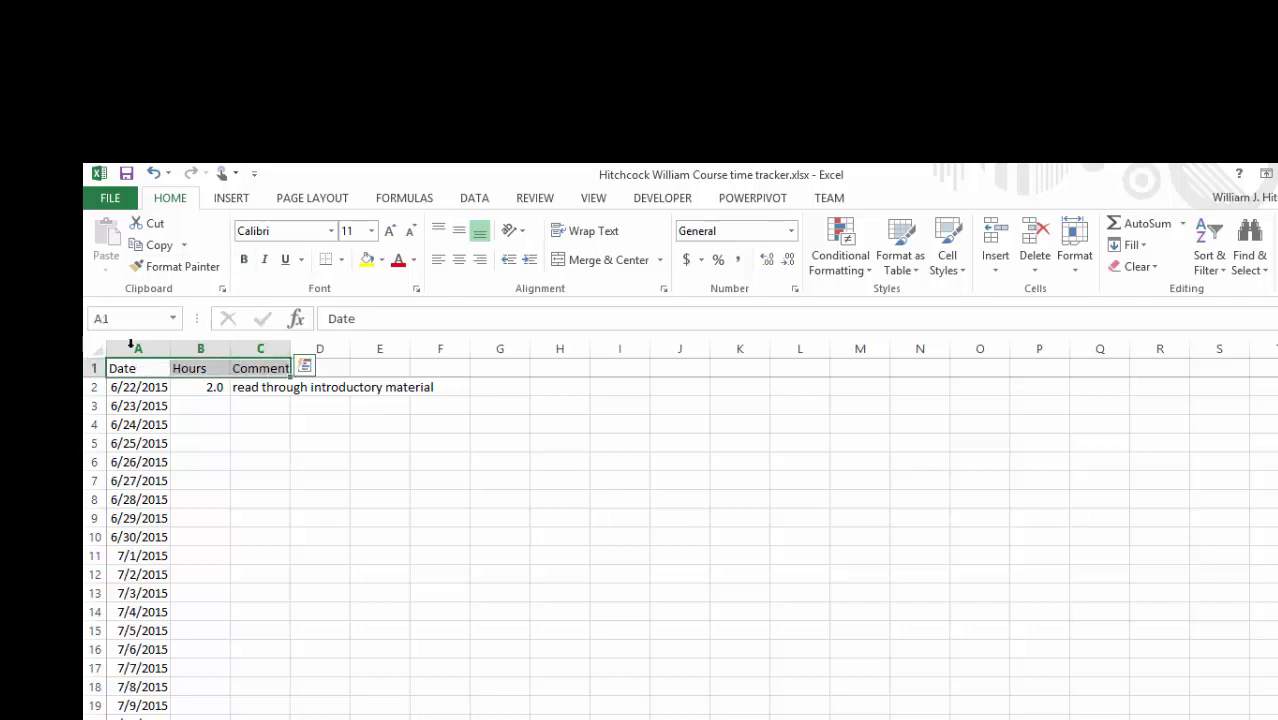
click(138, 370)
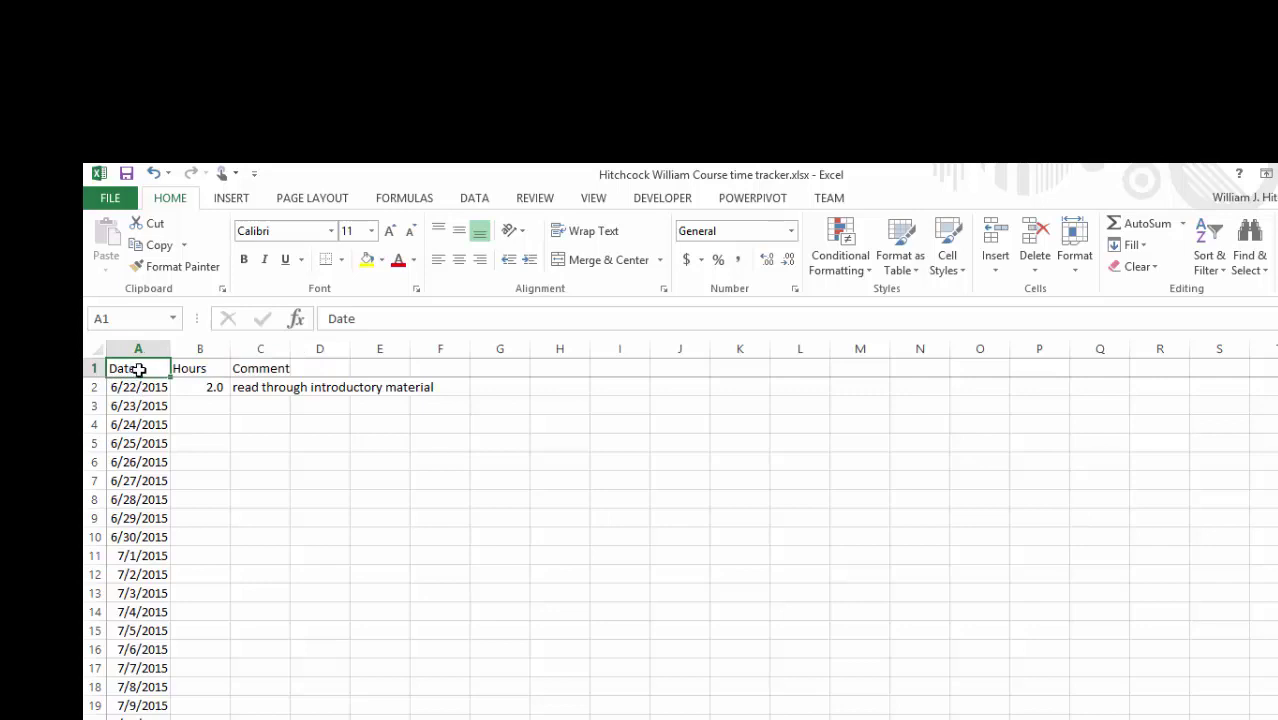
key(shift+Right)
key(shift+Right)
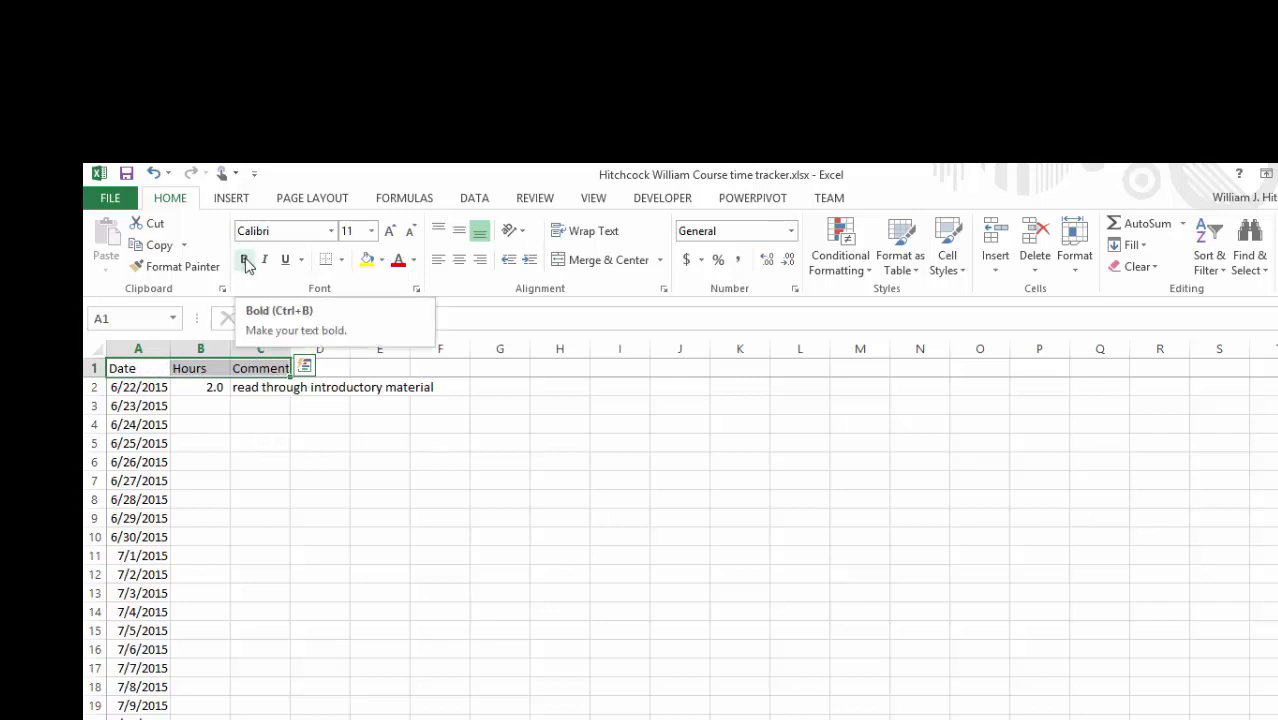
click(244, 260)
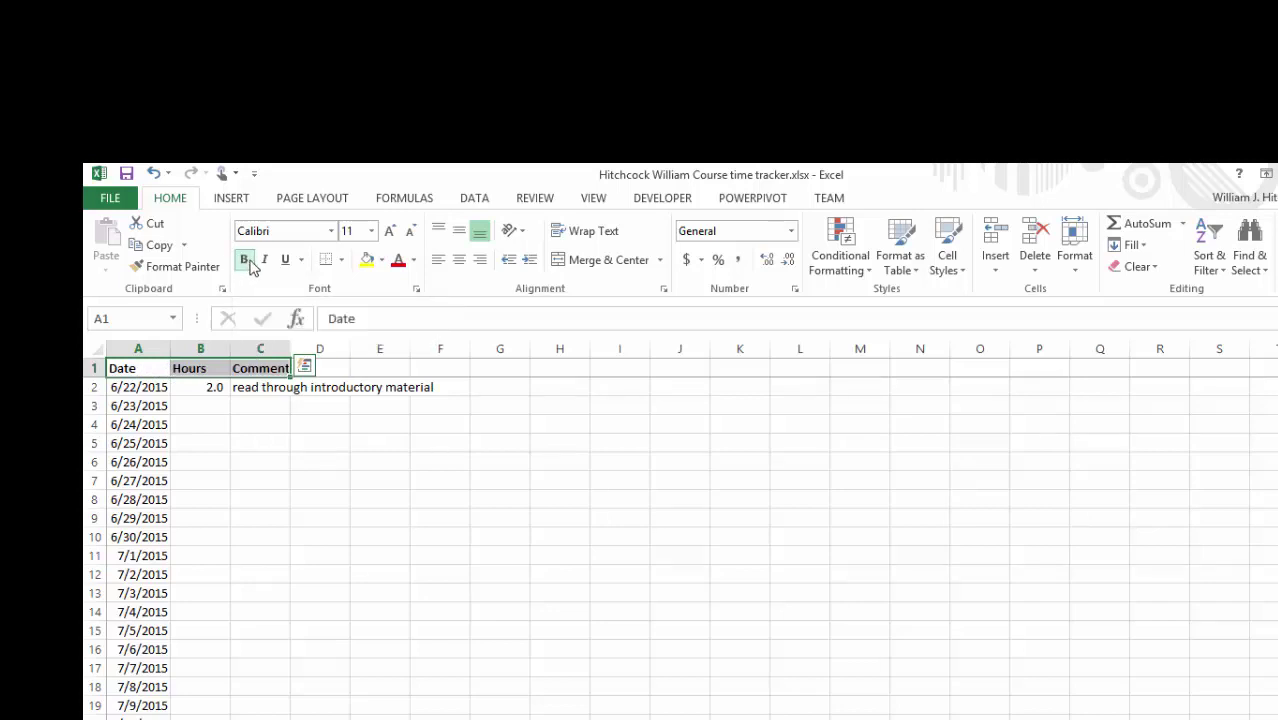
click(459, 262)
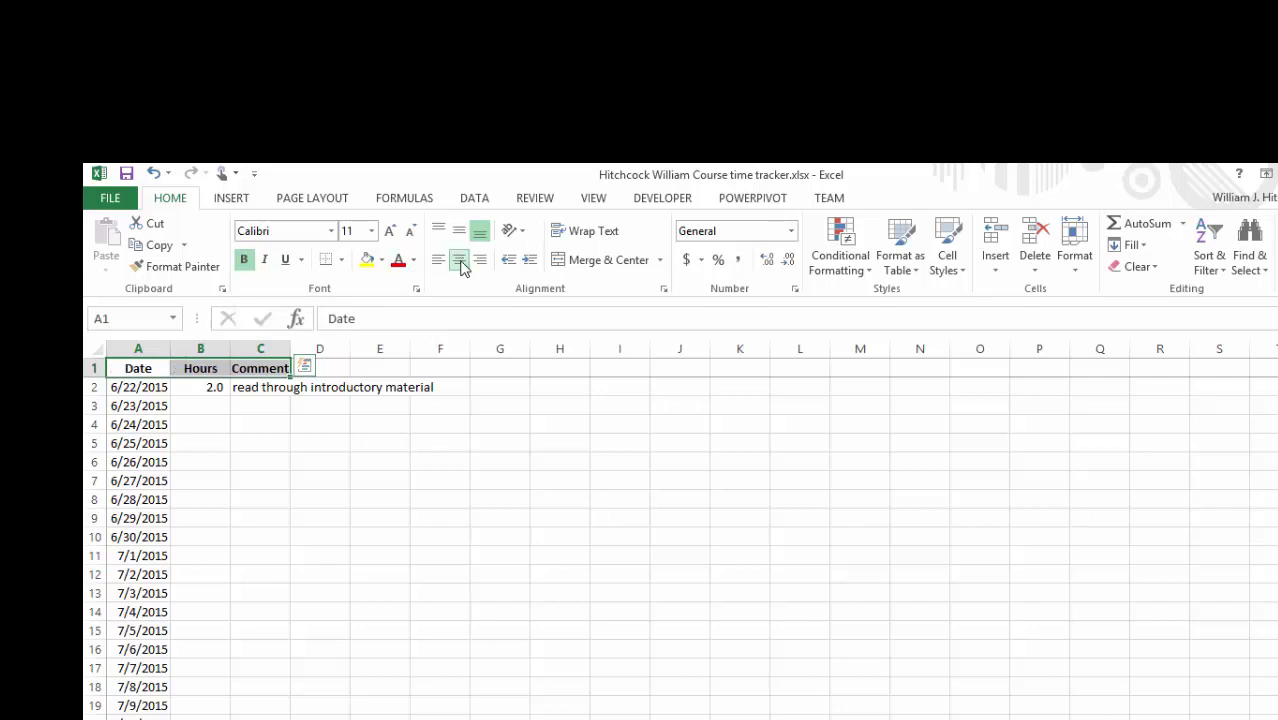
click(580, 238)
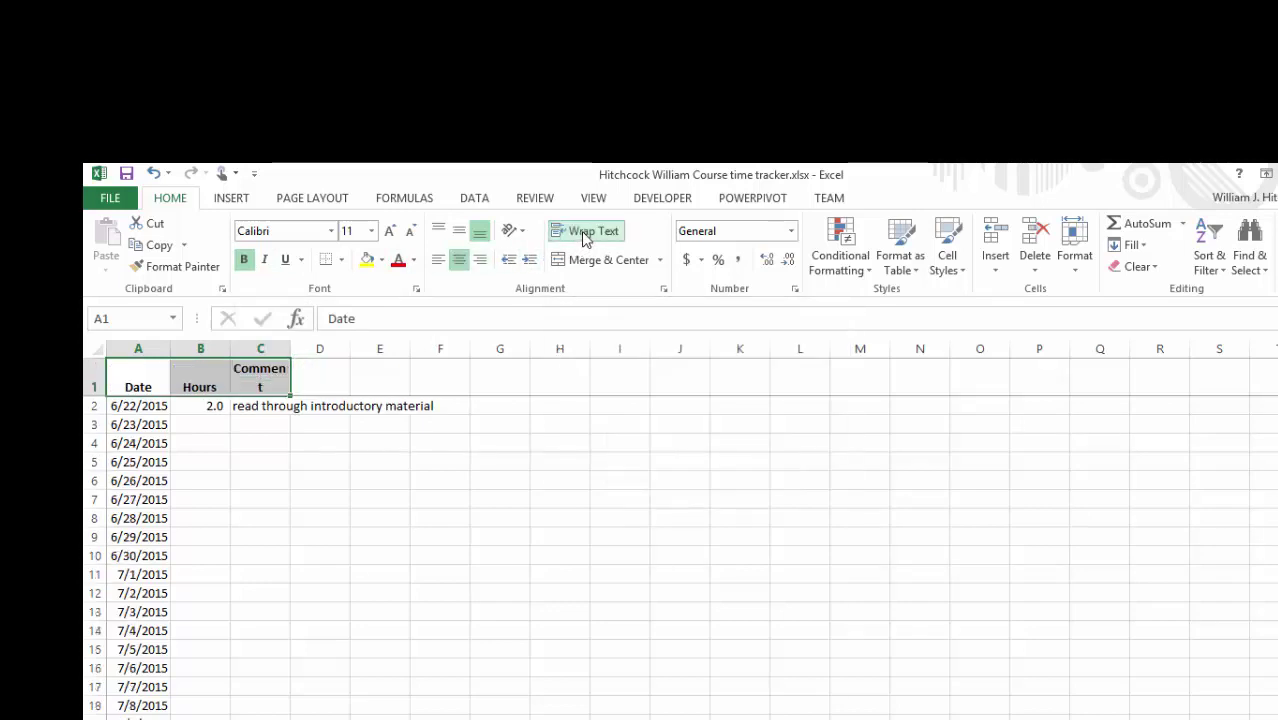
Step: Auto-fit the width of column C to the comment text in C2
click(273, 378)
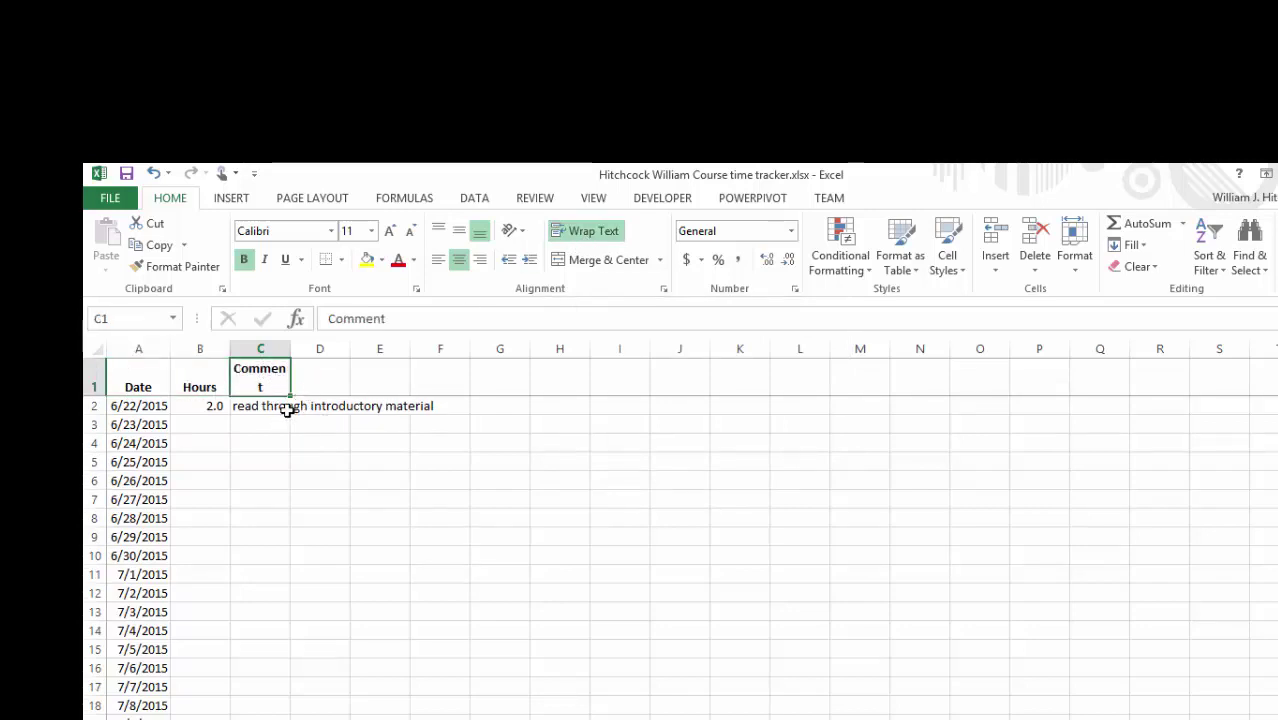
click(287, 411)
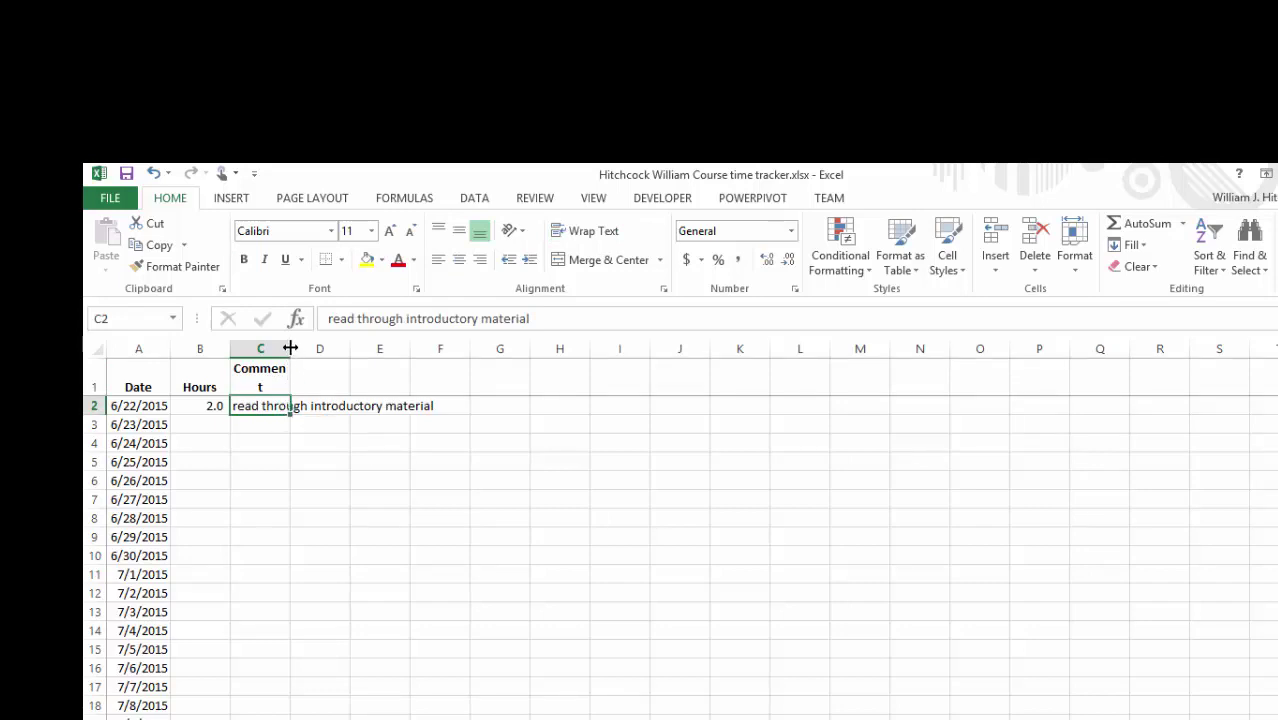
double_click(290, 347)
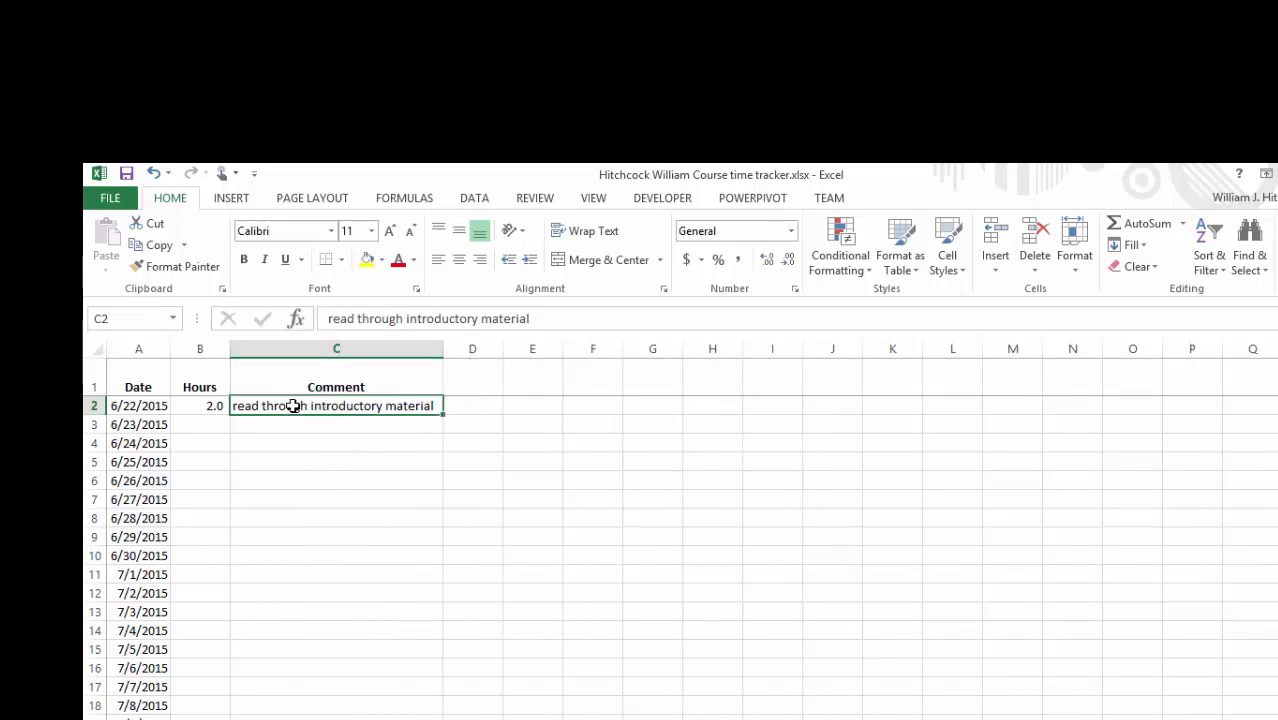
Step: Change the header in cell B1 to "Hours Spent"
key(Down)
key(Up)
key(Left)
key(Up)
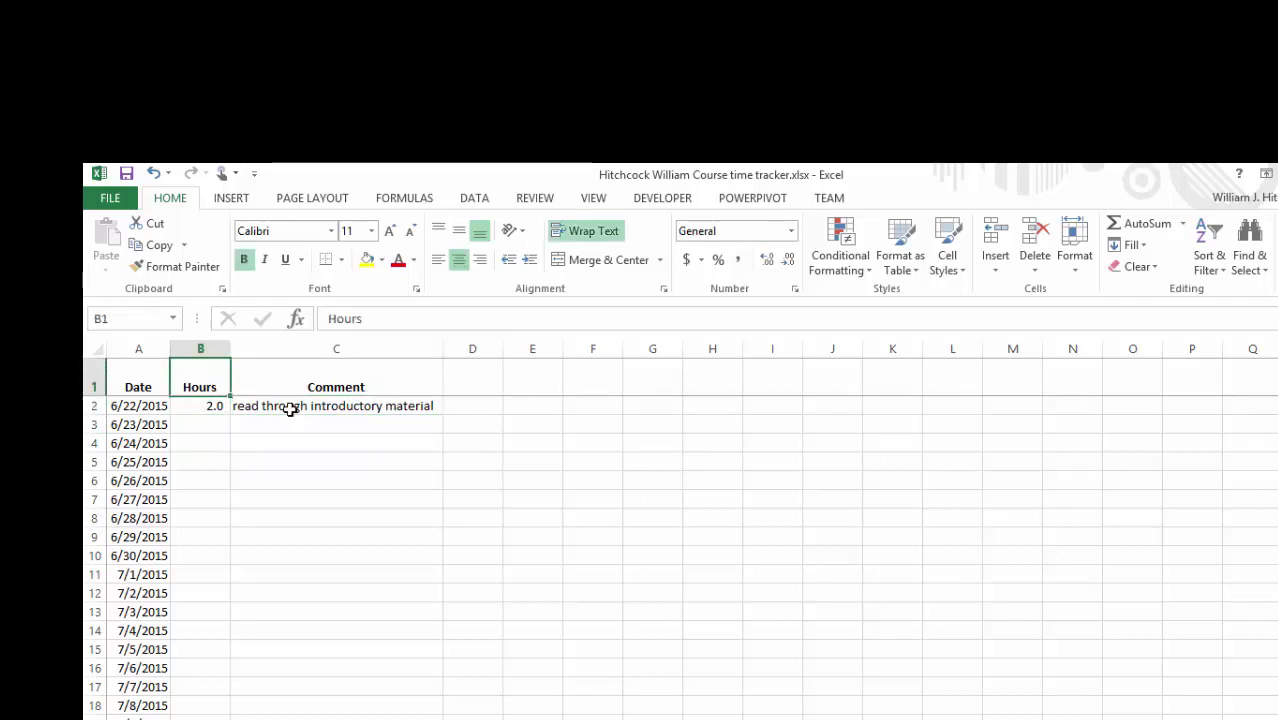
text(Hours)
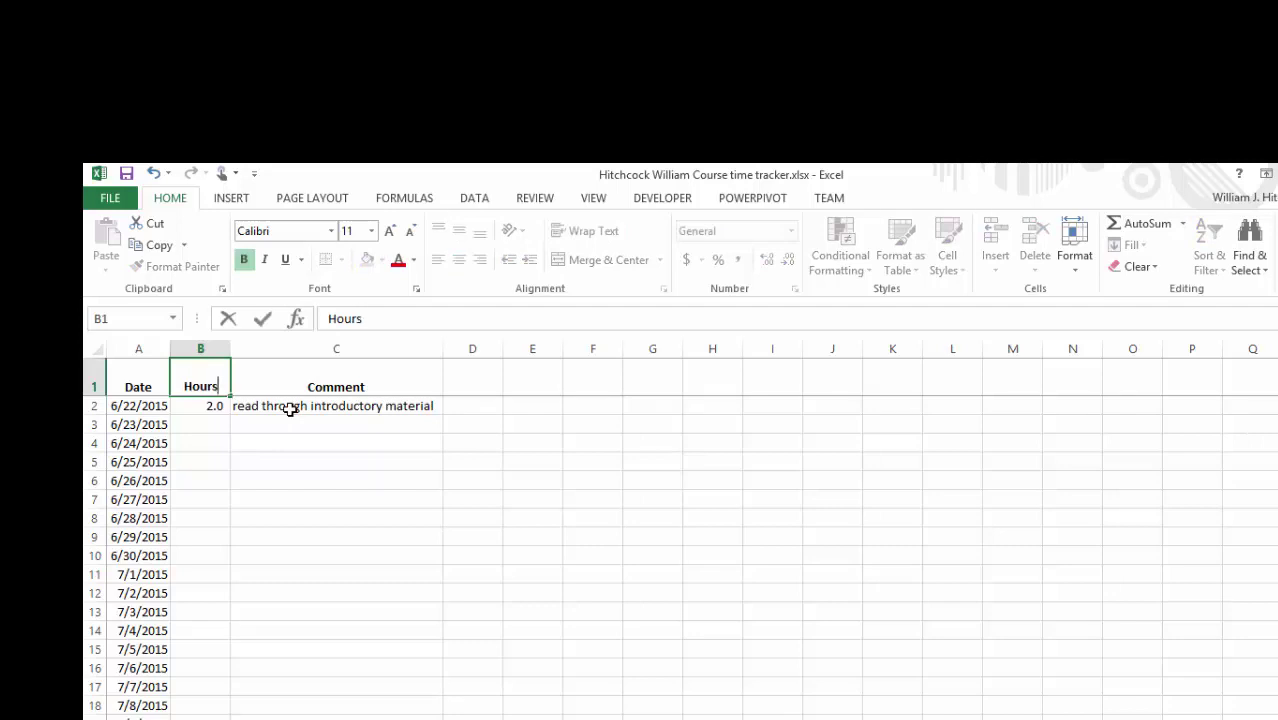
text( Spent)
key(Return)
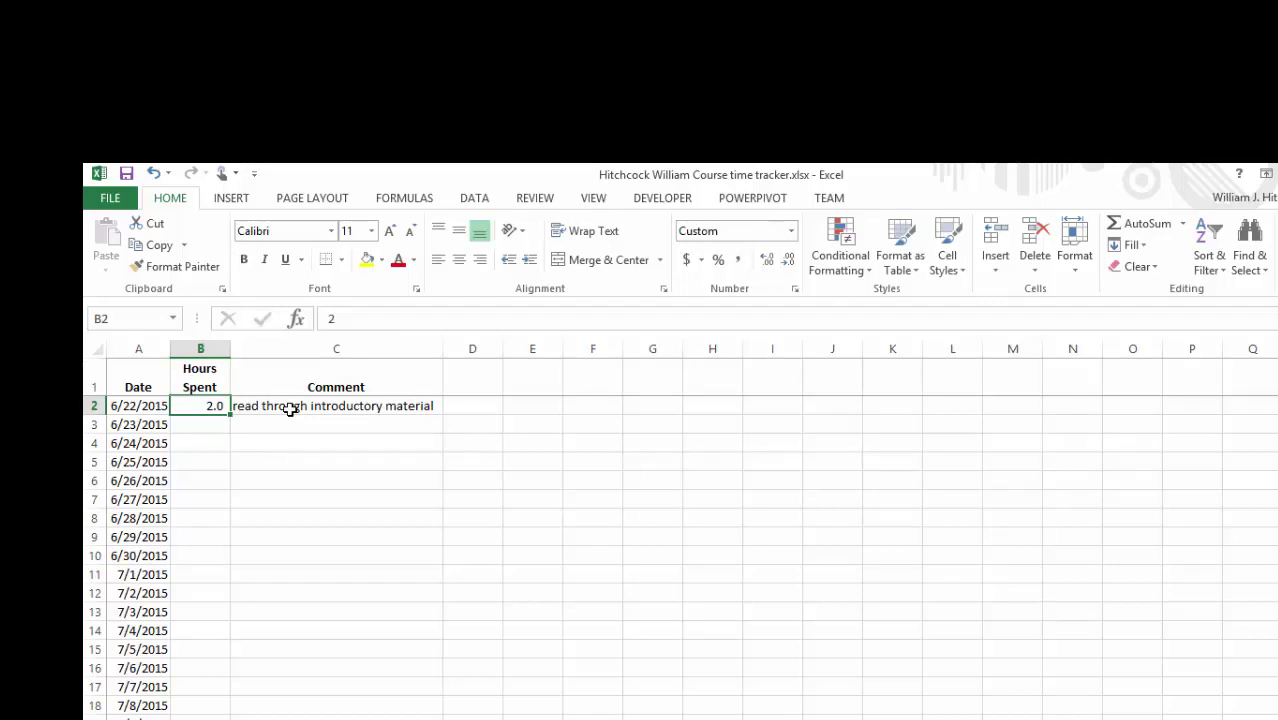
Step: Format the dates in column A, from A2 down to the end of the list, as Long Date
key(Left)
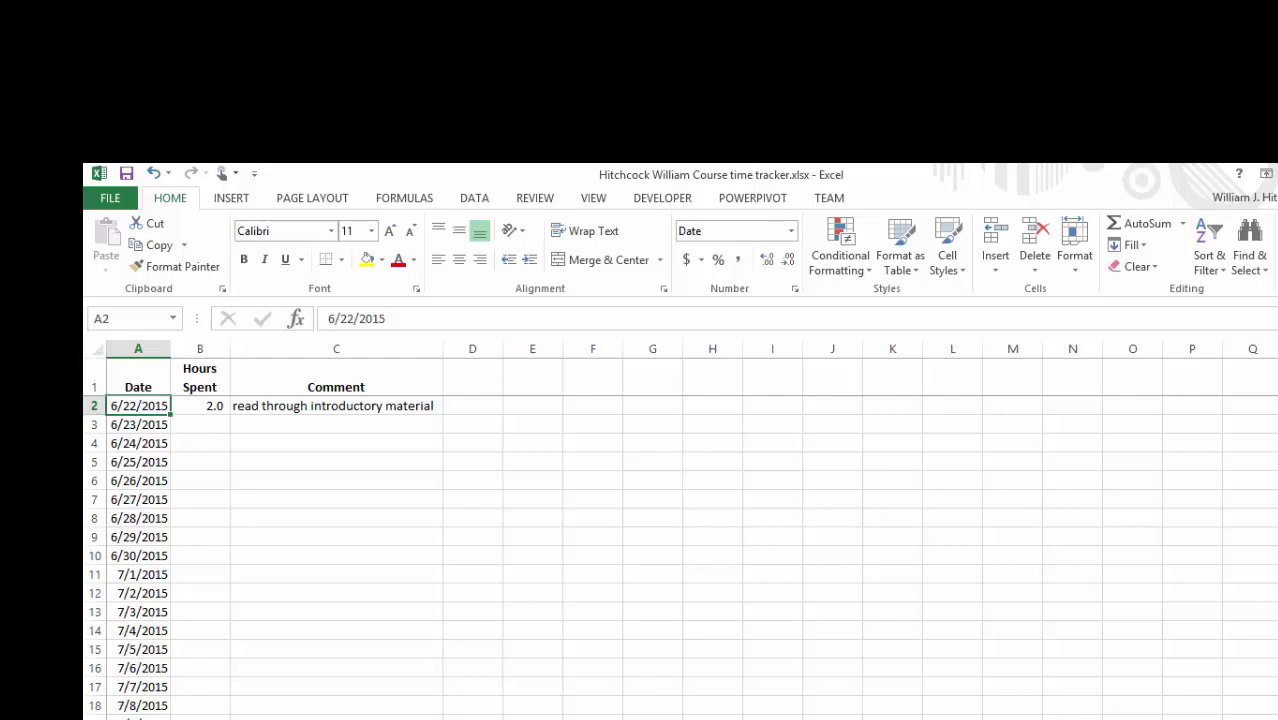
key(shift+Down)
key(shift+Down)
key(shift+Down)
key(shift+Down)
key(shift+Down)
key(shift+Down)
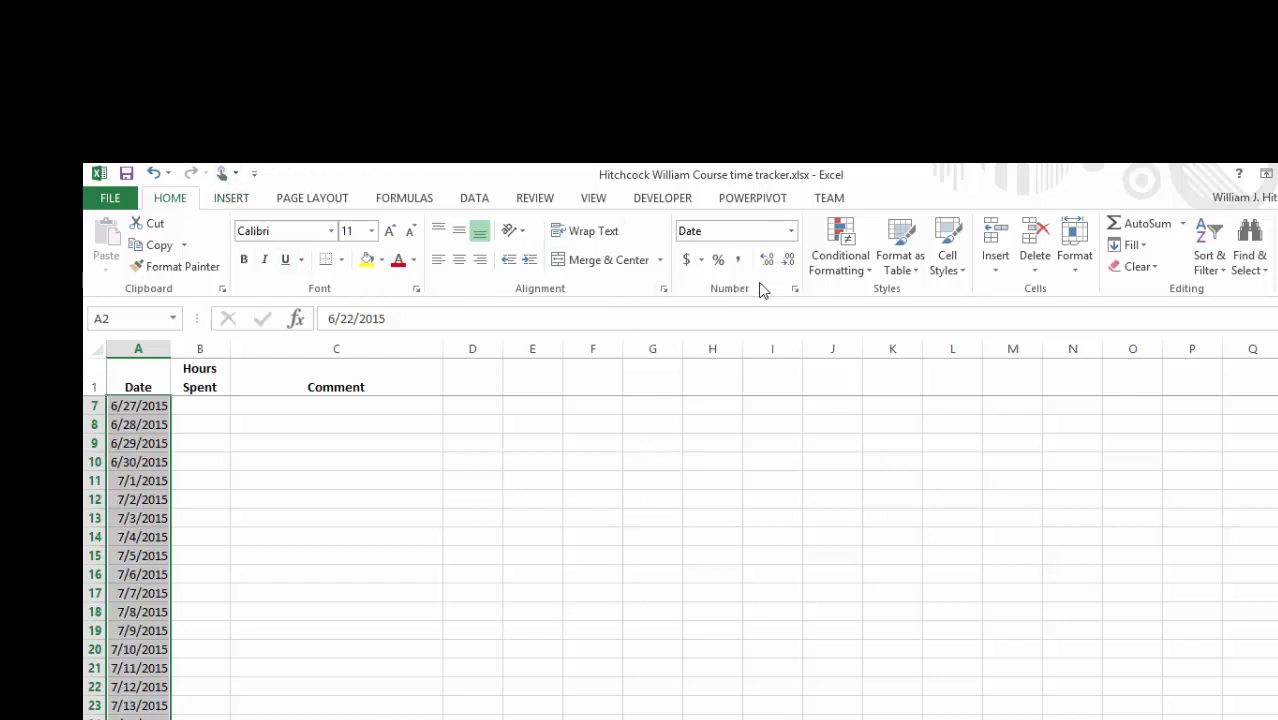
click(790, 231)
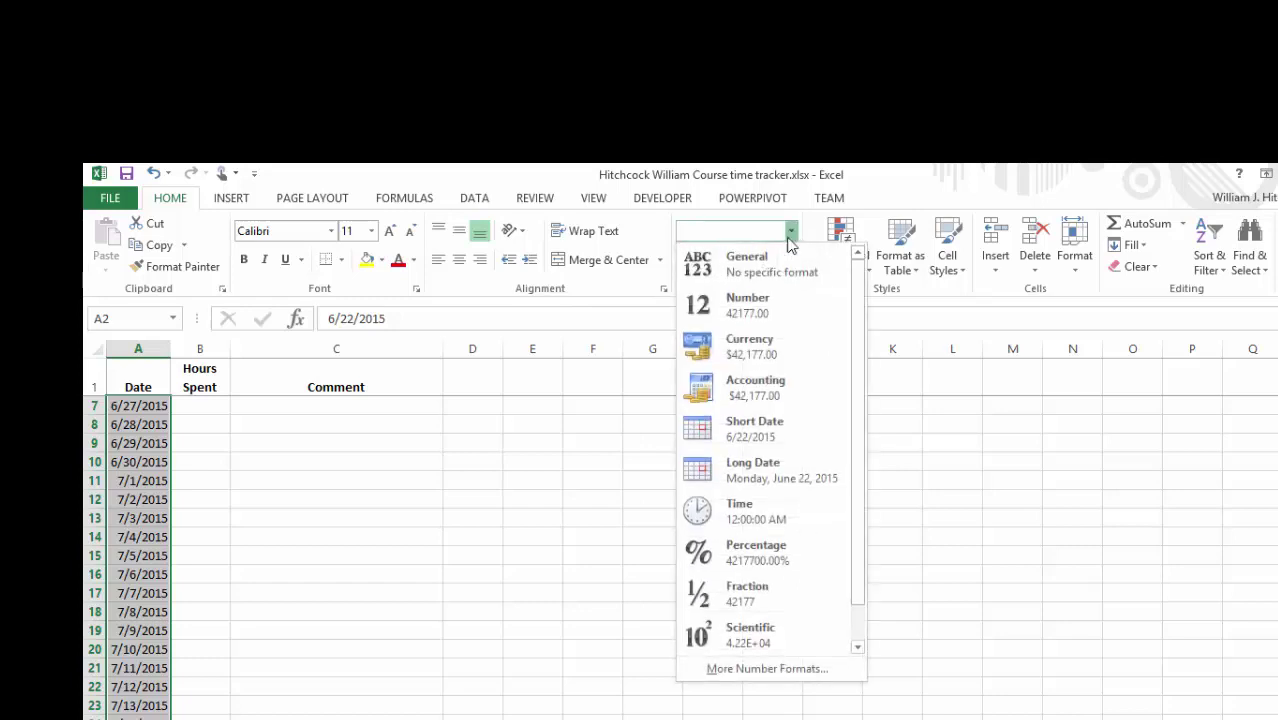
click(772, 480)
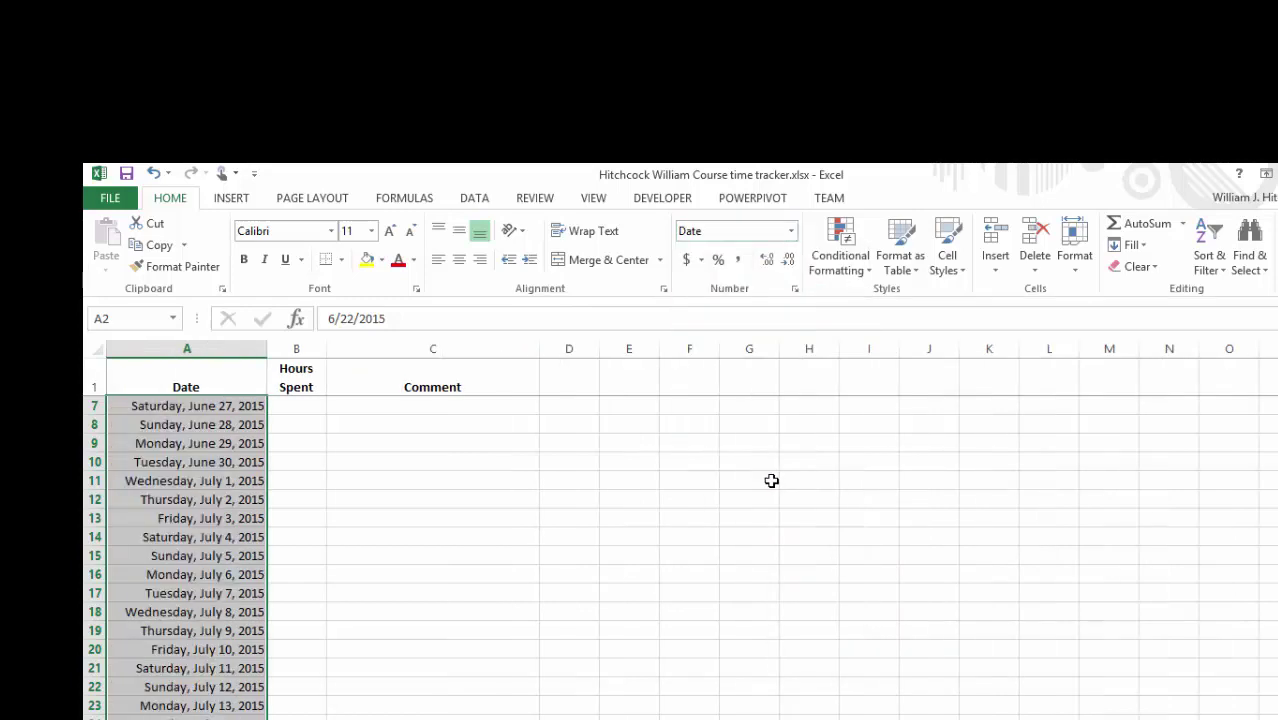
Step: Go down column A past the last date and back up to the header to review the reformatted dates
click(216, 405)
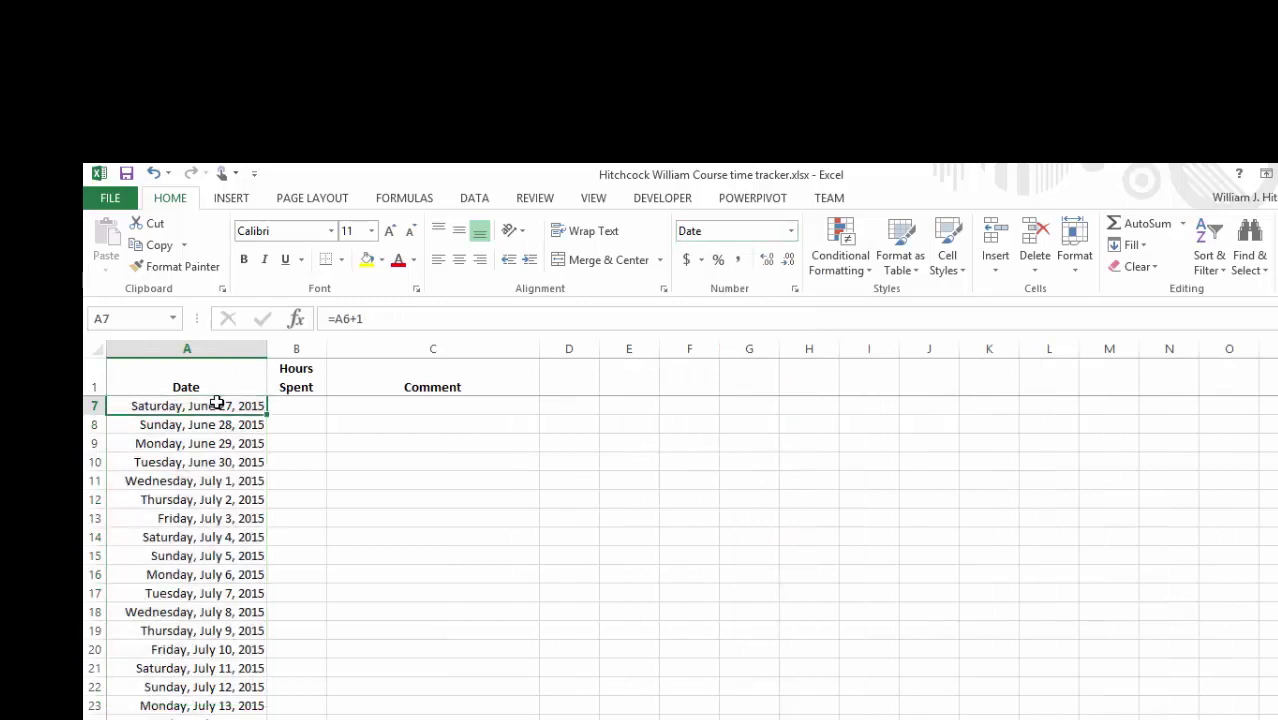
key(Down)
key(Down)
key(Down)
key(Down)
key(Down)
key(Down)
key(Down)
key(Down)
key(Down)
key(Down)
key(Down)
key(Down)
key(Down)
key(Down)
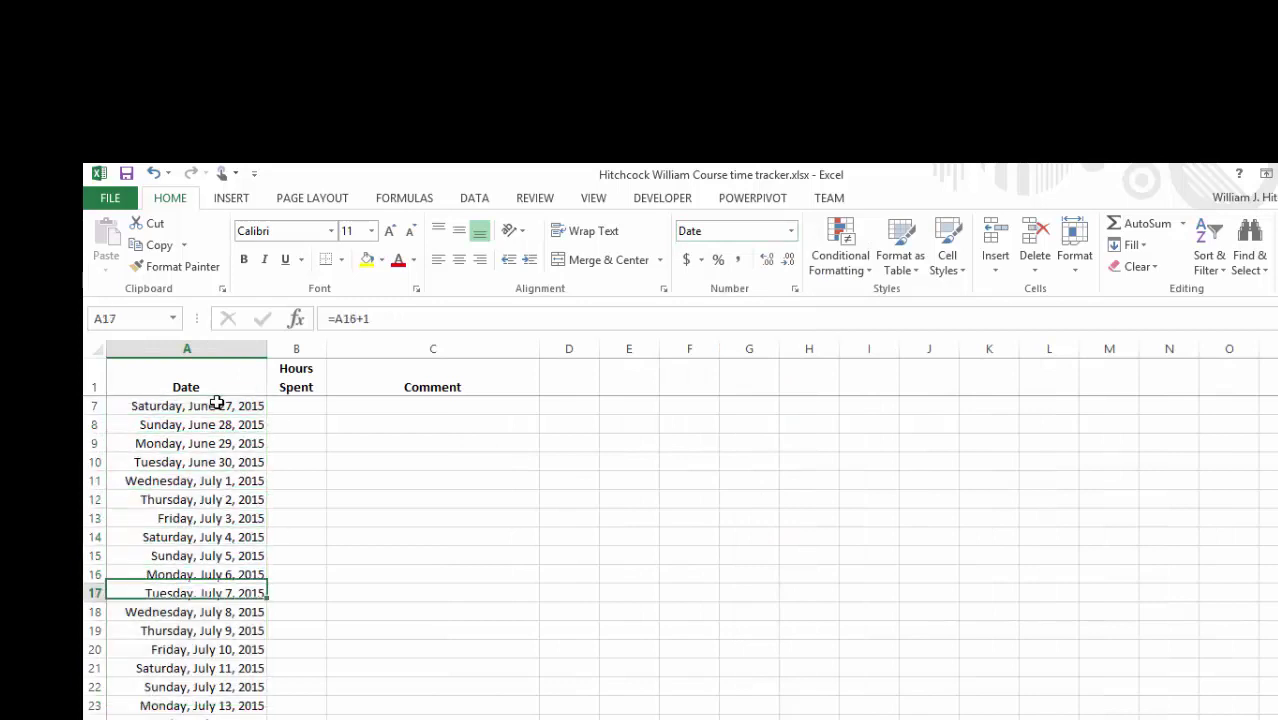
key(Down)
key(Down)
key(Down)
key(Down)
key(Down)
key(Down)
key(Down)
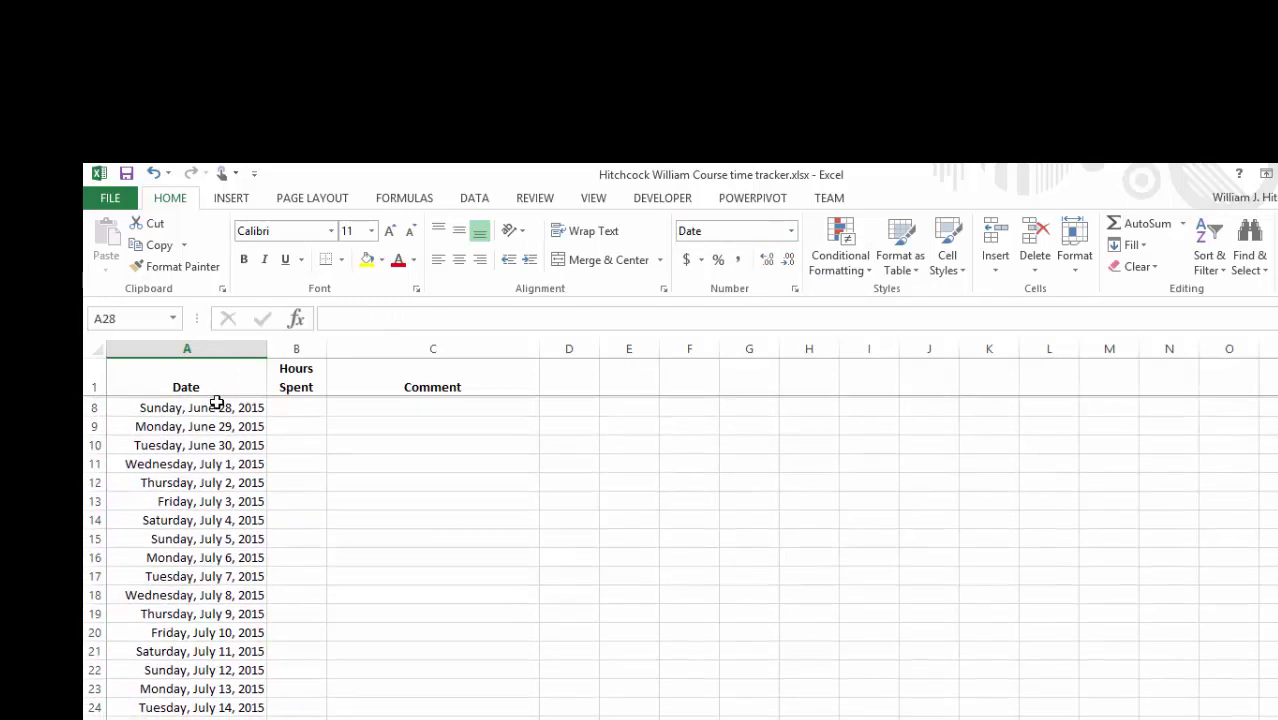
key(Up)
key(Up)
key(Up)
key(Up)
key(Up)
key(Up)
key(Up)
key(Up)
key(Up)
key(Up)
key(Up)
key(Up)
key(Up)
key(Up)
key(Up)
key(Up)
key(Up)
key(Up)
key(Up)
key(Up)
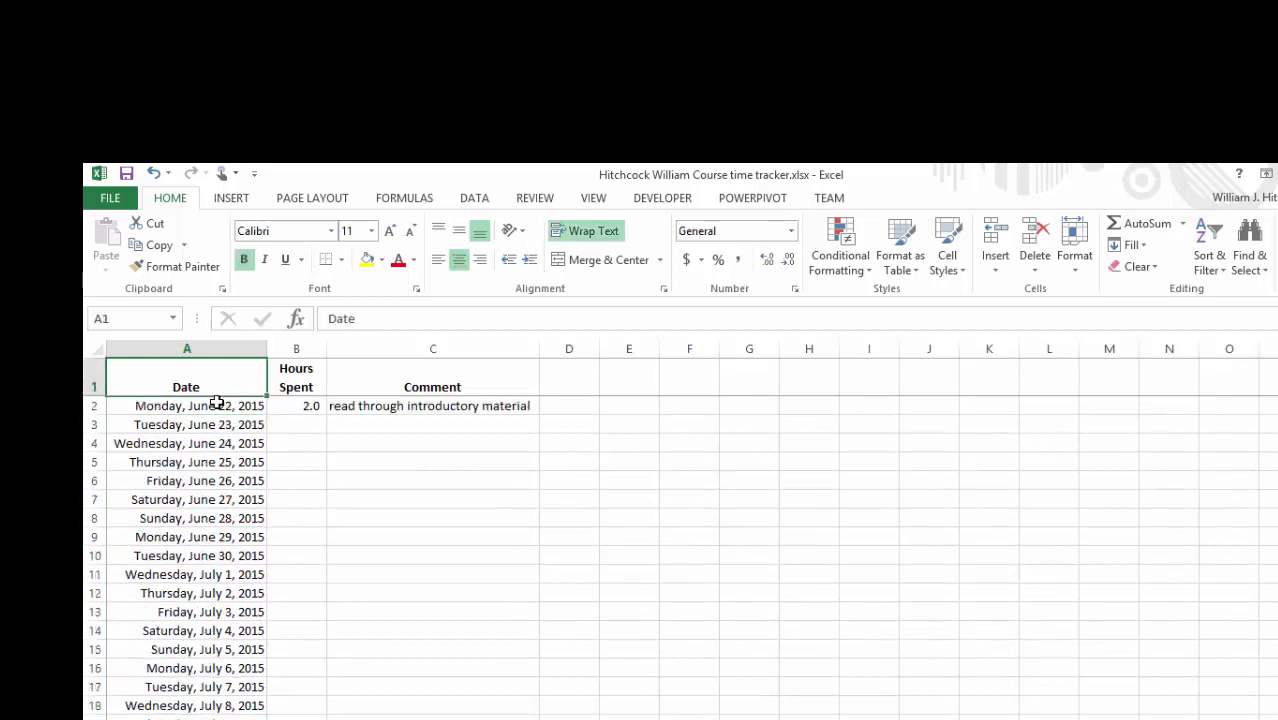
key(Down)
key(Down)
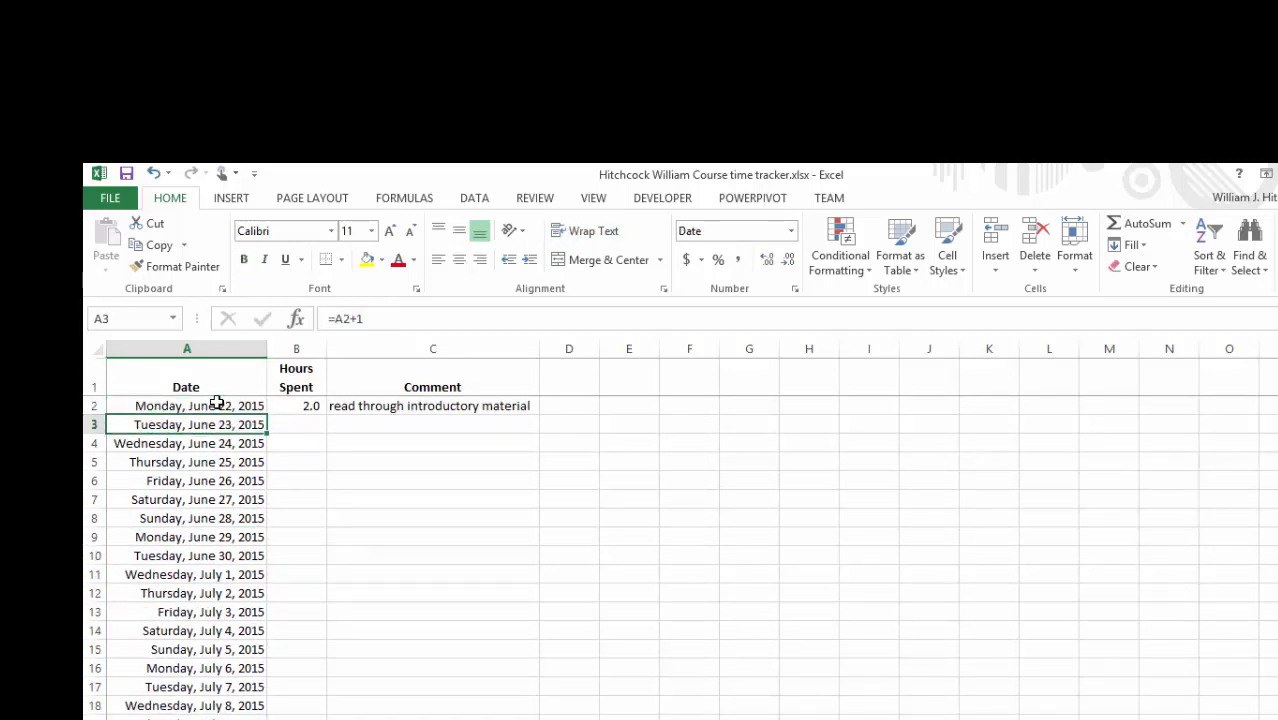
Step: Enter the label "Total Hours" in cell A29, below the end of the date list
key(Down)
key(Down)
key(Down)
key(Down)
key(Down)
key(Down)
key(Down)
key(Down)
key(Down)
key(Down)
key(Down)
key(Down)
key(Down)
key(Down)
key(Down)
key(Down)
key(Down)
key(Down)
key(Down)
key(Down)
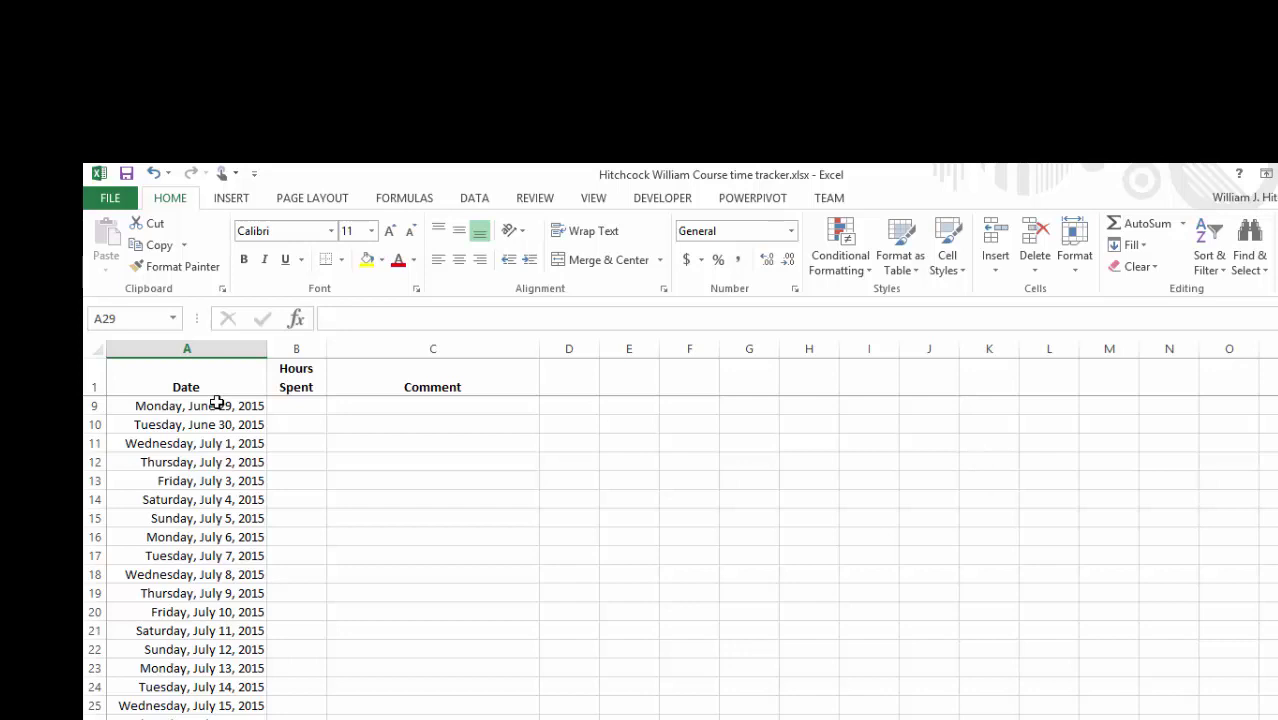
text(Tto)
key(BackSpace)
key(BackSpace)
text(otal)
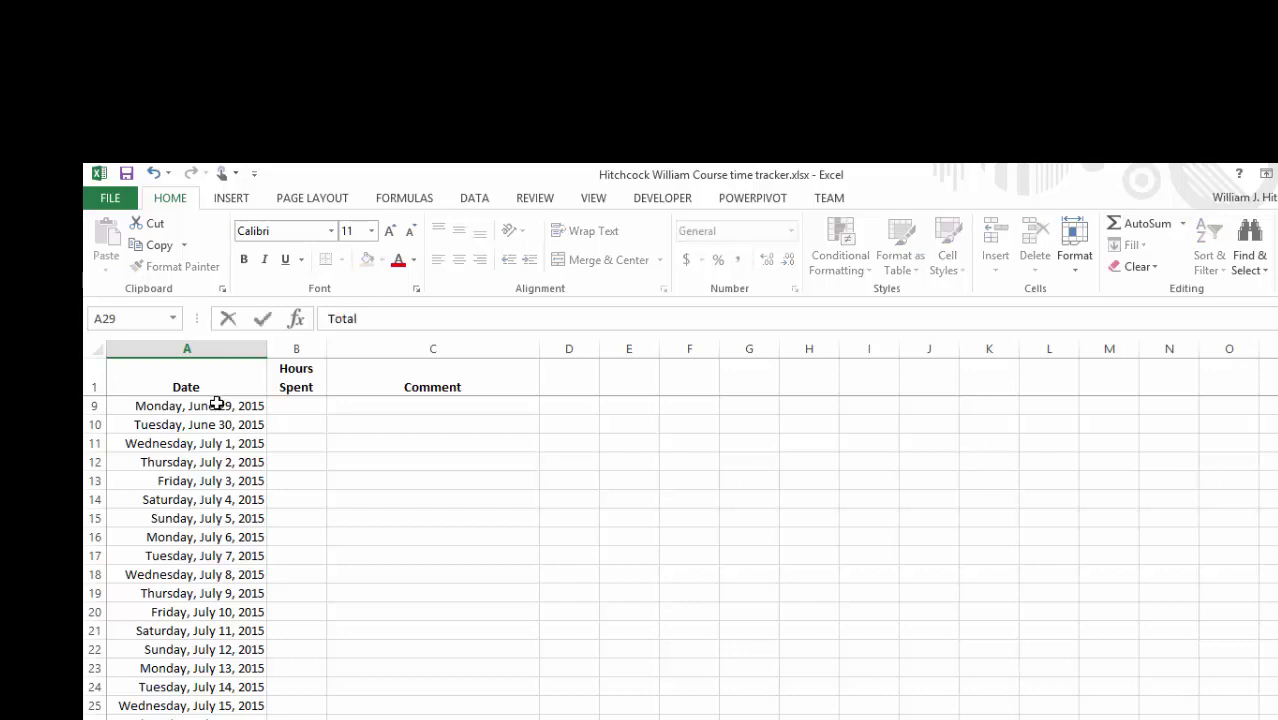
text( Hours)
key(Return)
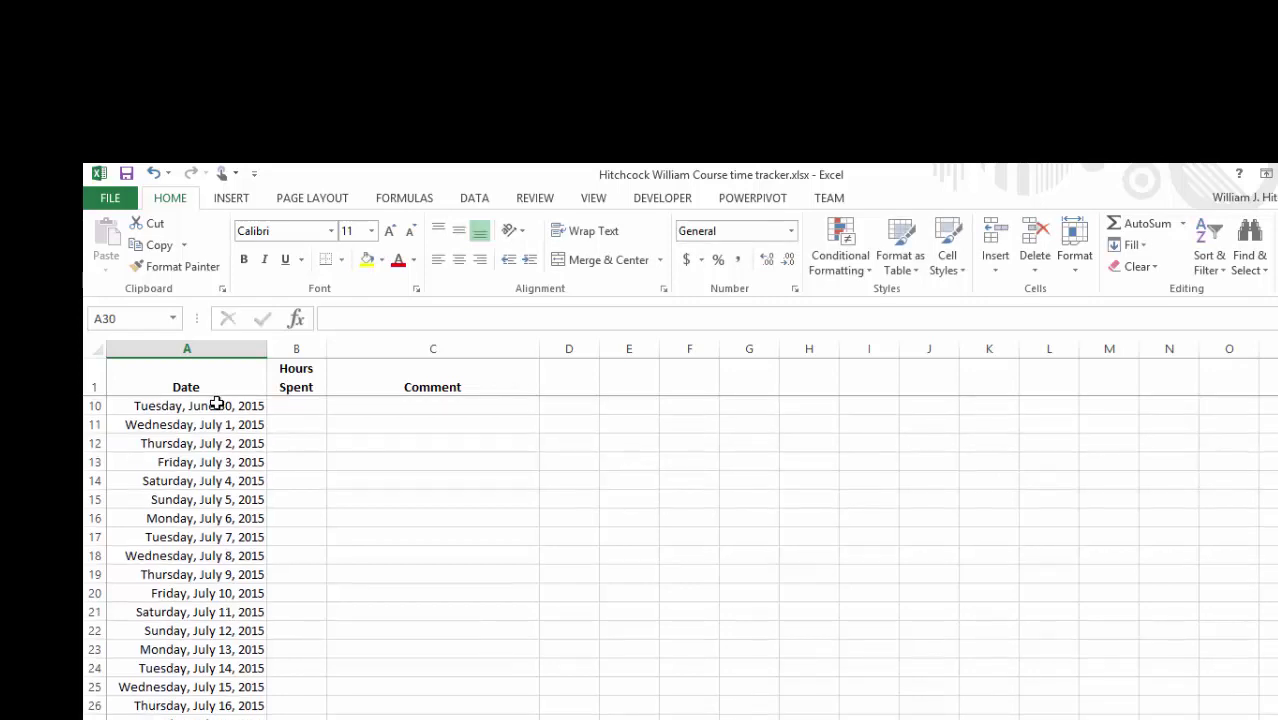
Step: Enter the labels "Average Daily Hours Spent" in A30 and "Maximum Hours Spent" in A31
text(Average Dai)
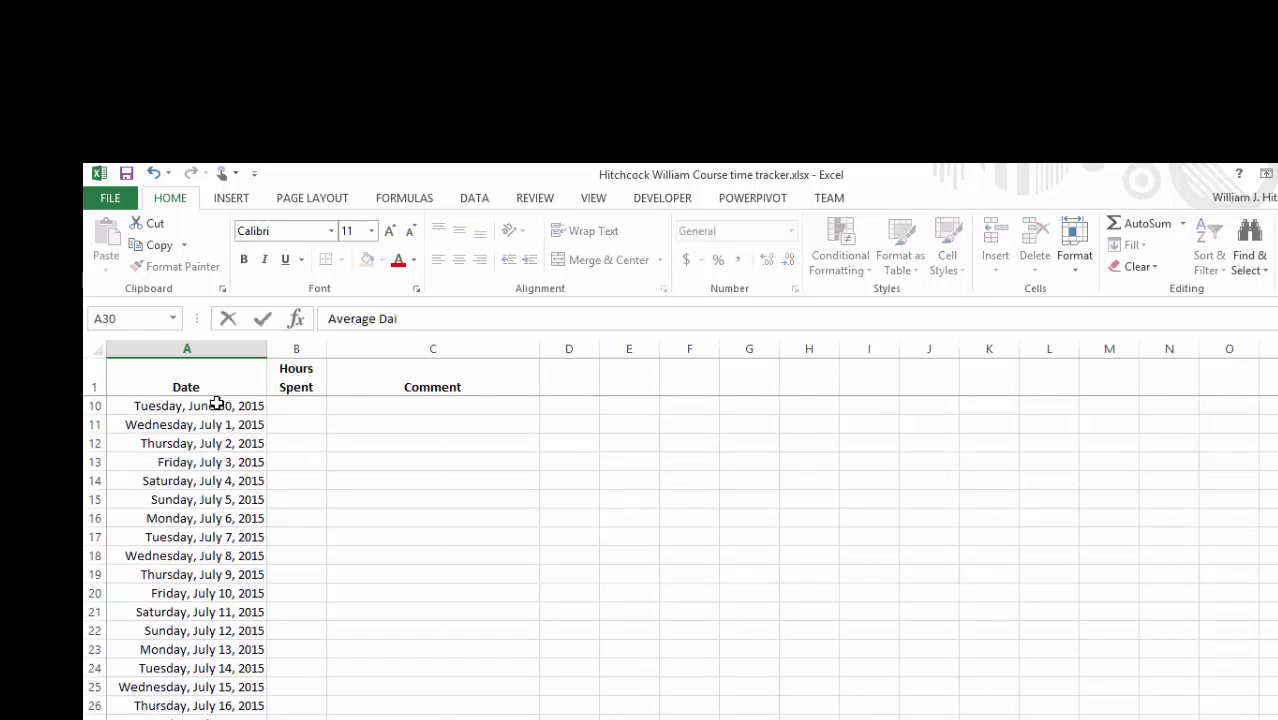
text(ly Hours Spent)
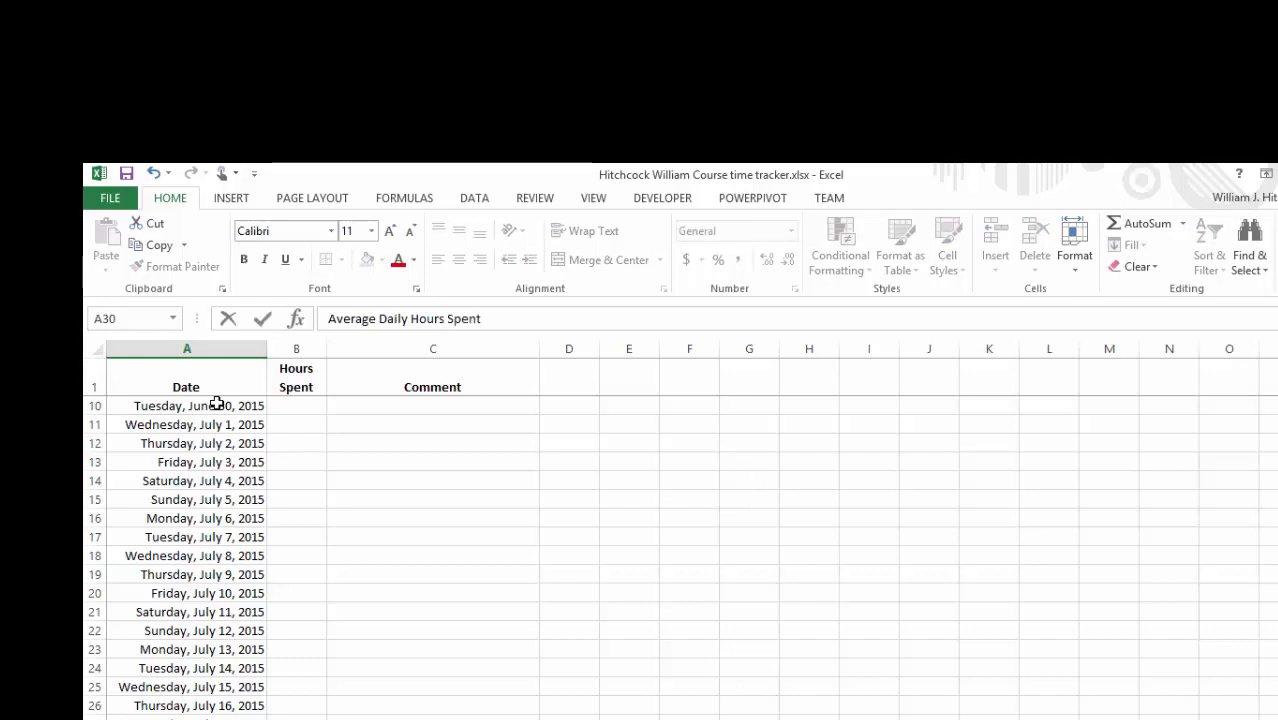
key(Return)
text(Mini)
key(BackSpace)
key(BackSpace)
key(BackSpace)
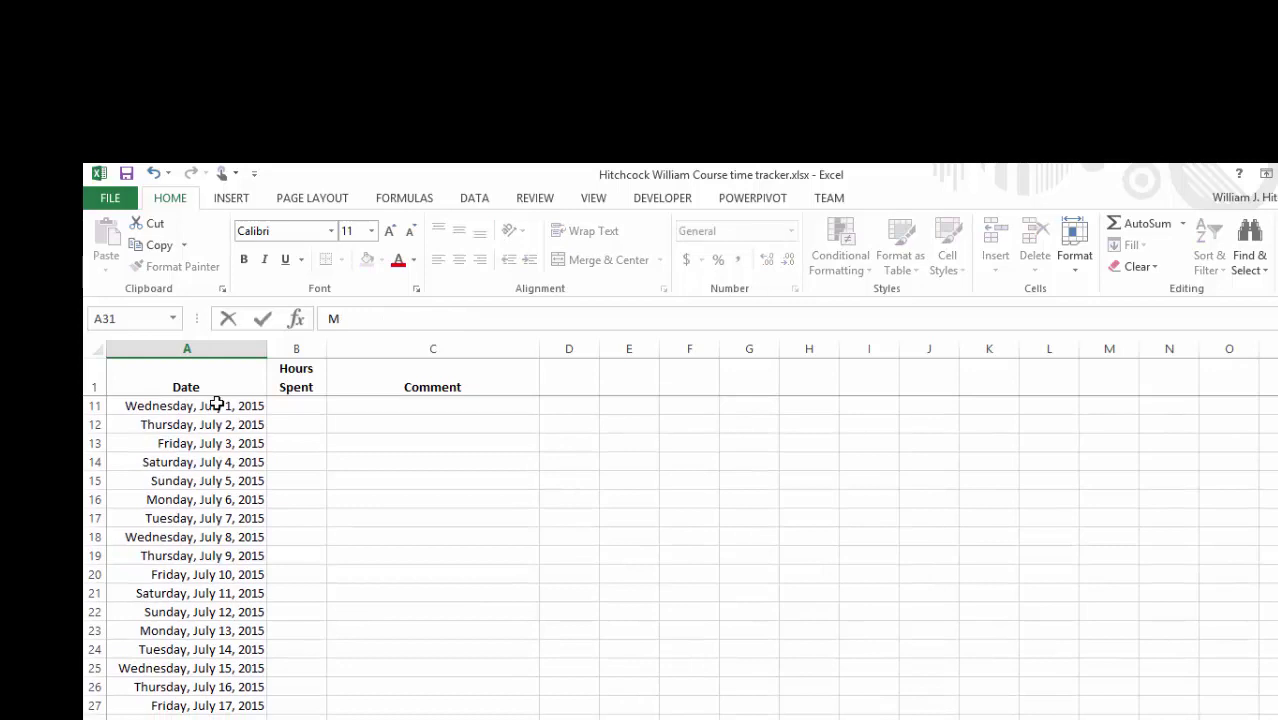
text(aximum Hours Spent)
key(Tab)
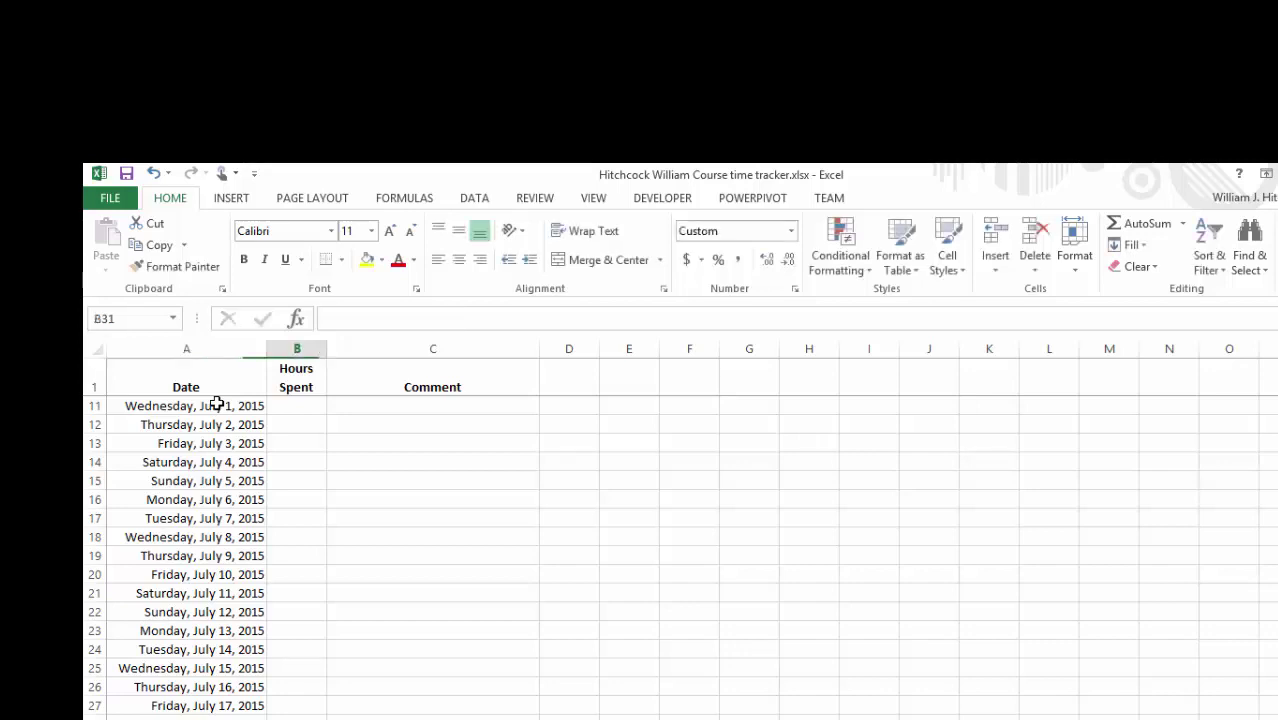
Step: Total the hours in cell B29 with the formula =sum(B1:B28)
key(Up)
key(Up)
text(=sum()
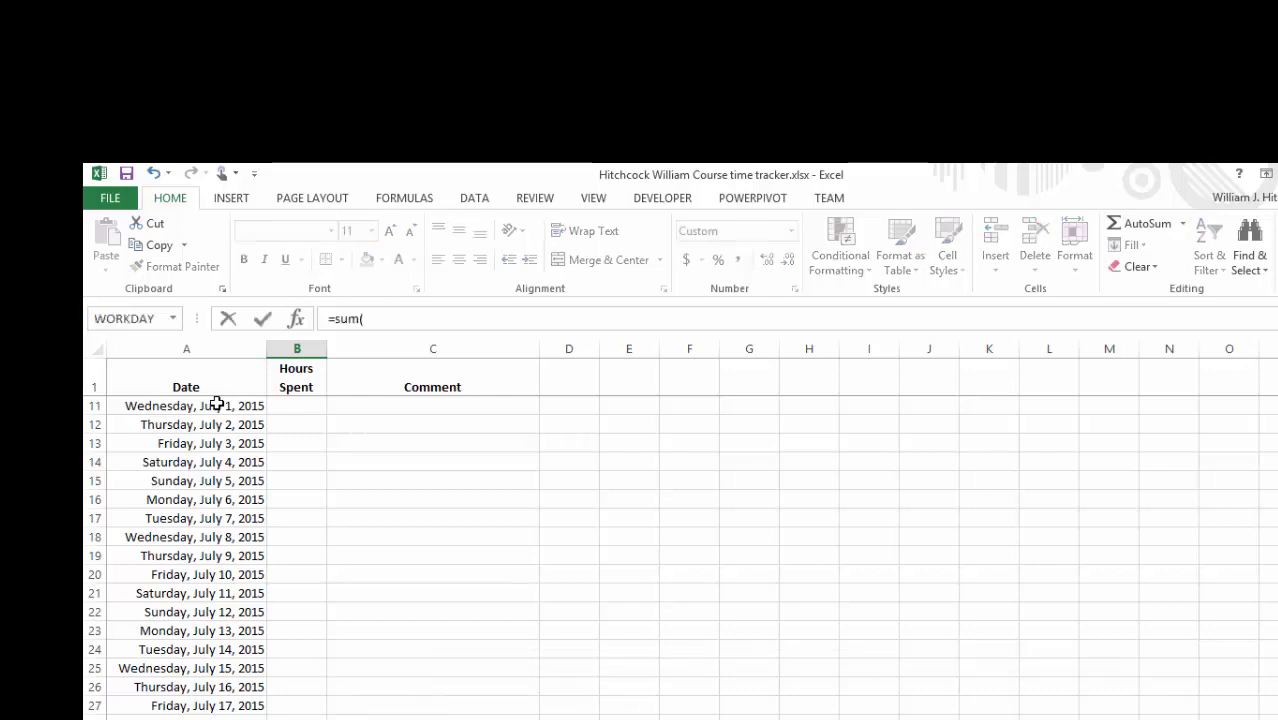
key(Up)
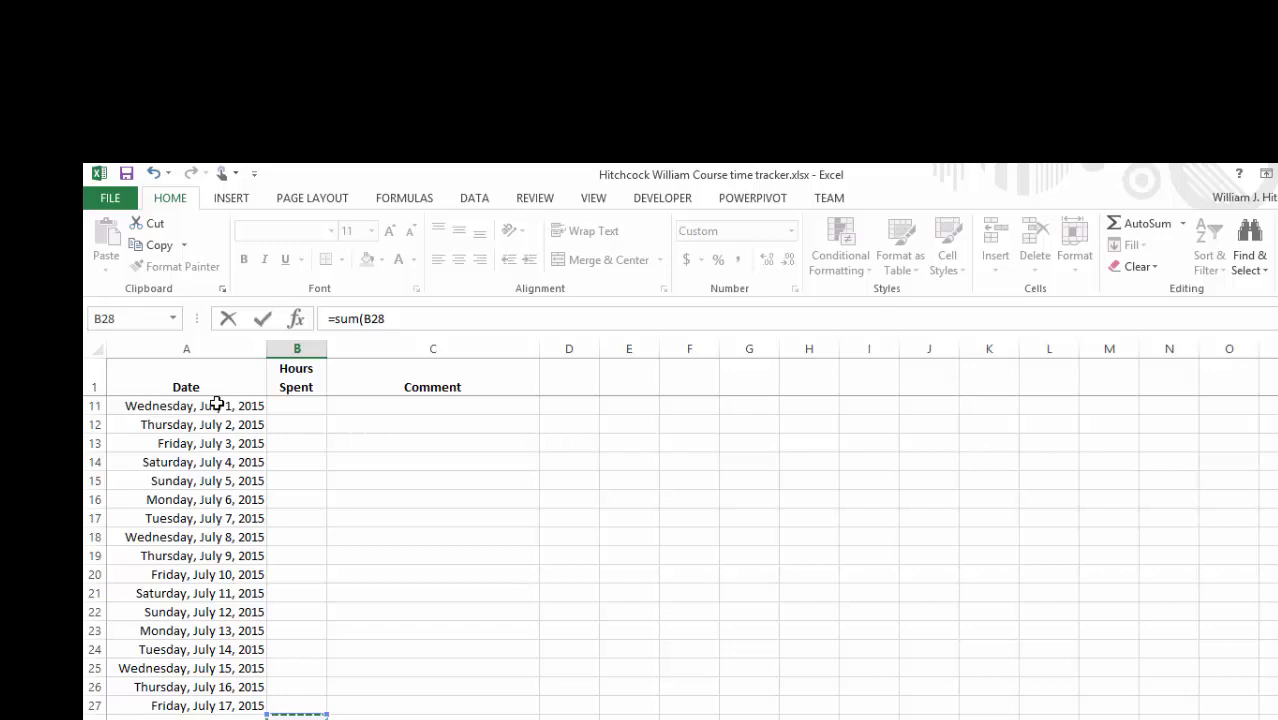
key(shift+Up)
key(shift+Up)
key(shift+Up)
key(shift+Up)
key(shift+Up)
key(shift+Up)
key(shift+Up)
key(shift+Up)
key(shift+Up)
key(shift+Up)
key(shift+Up)
key(shift+Up)
key(shift+Up)
key(shift+Up)
key(shift+Up)
key(shift+Up)
key(shift+Up)
key(shift+Up)
key(shift+Up)
key(shift+Up)
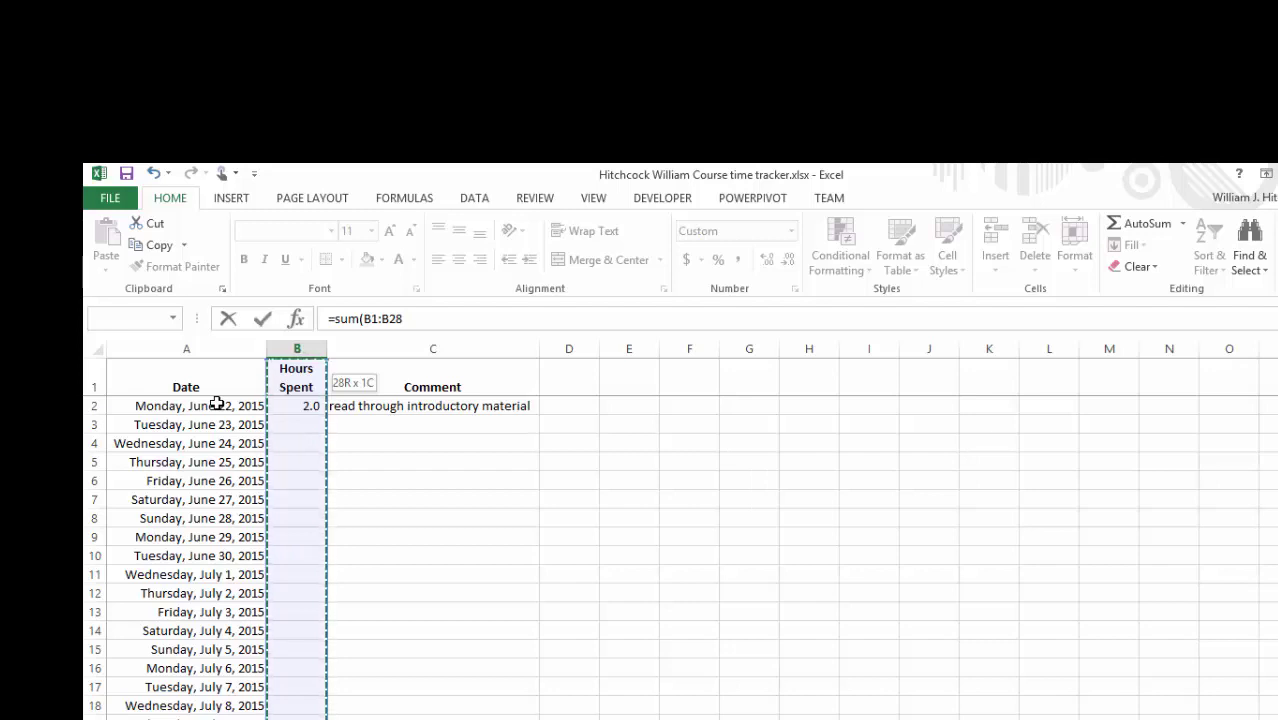
text())
key(Return)
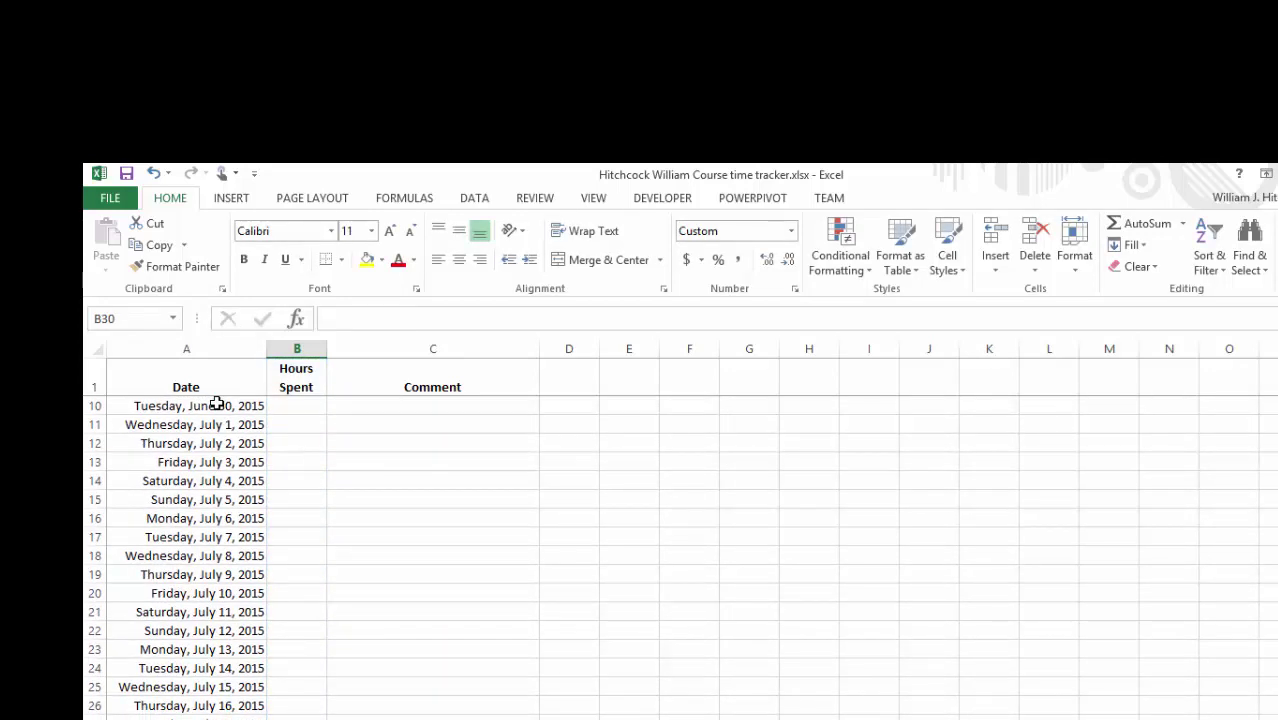
Step: Calculate the average daily hours in cell B30 with the formula =average(B1:B28)
text(=a)
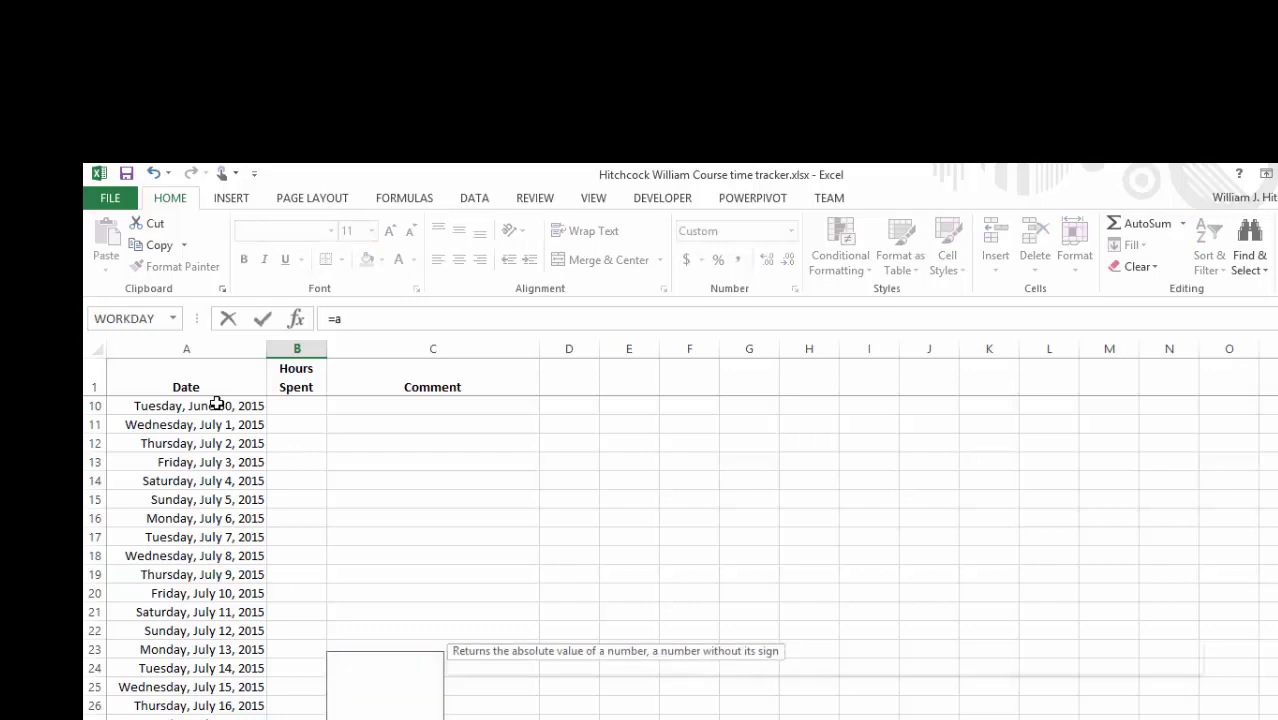
text(verage()
key(Up)
key(Up)
key(shift+Up)
key(shift+Up)
key(shift+Up)
key(shift+Up)
key(shift+Up)
key(shift+Up)
key(shift+Up)
key(shift+Up)
key(shift+Up)
key(shift+Up)
key(shift+Up)
key(shift+Up)
key(shift+Up)
key(shift+Up)
key(shift+Up)
key(shift+Up)
key(shift+Up)
key(shift+Up)
key(shift+Up)
key(shift+Up)
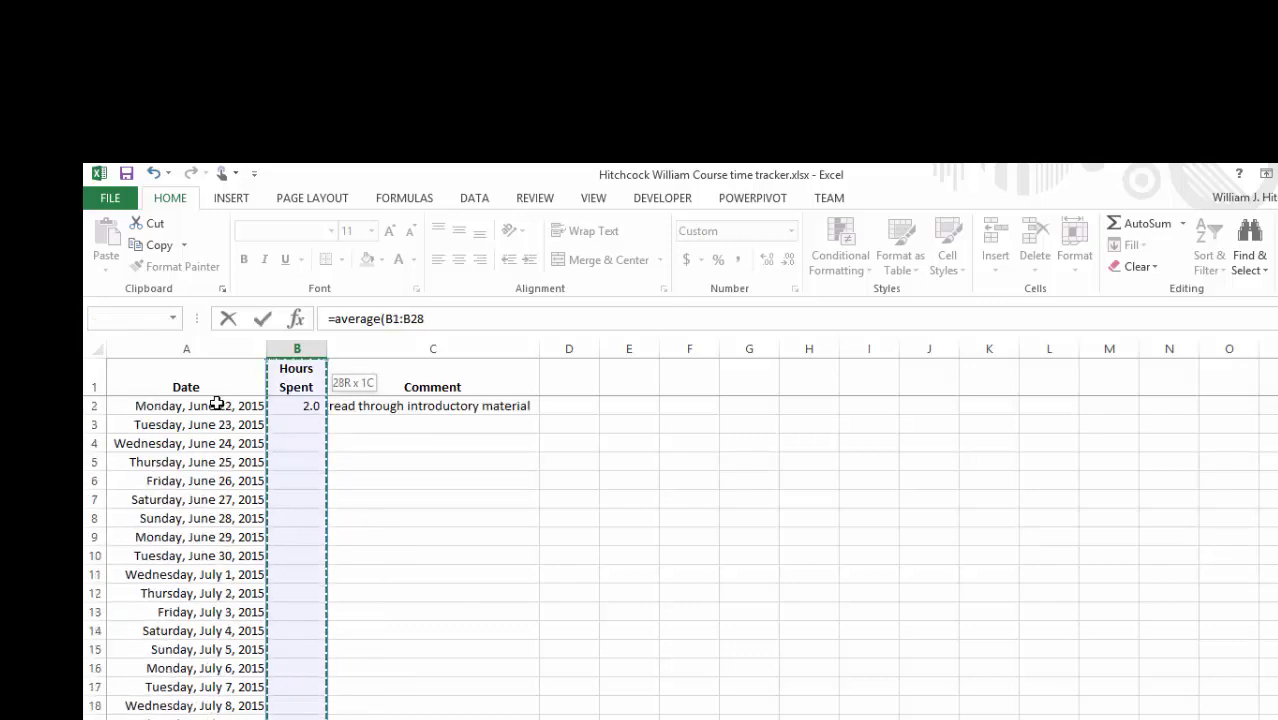
key(Return)
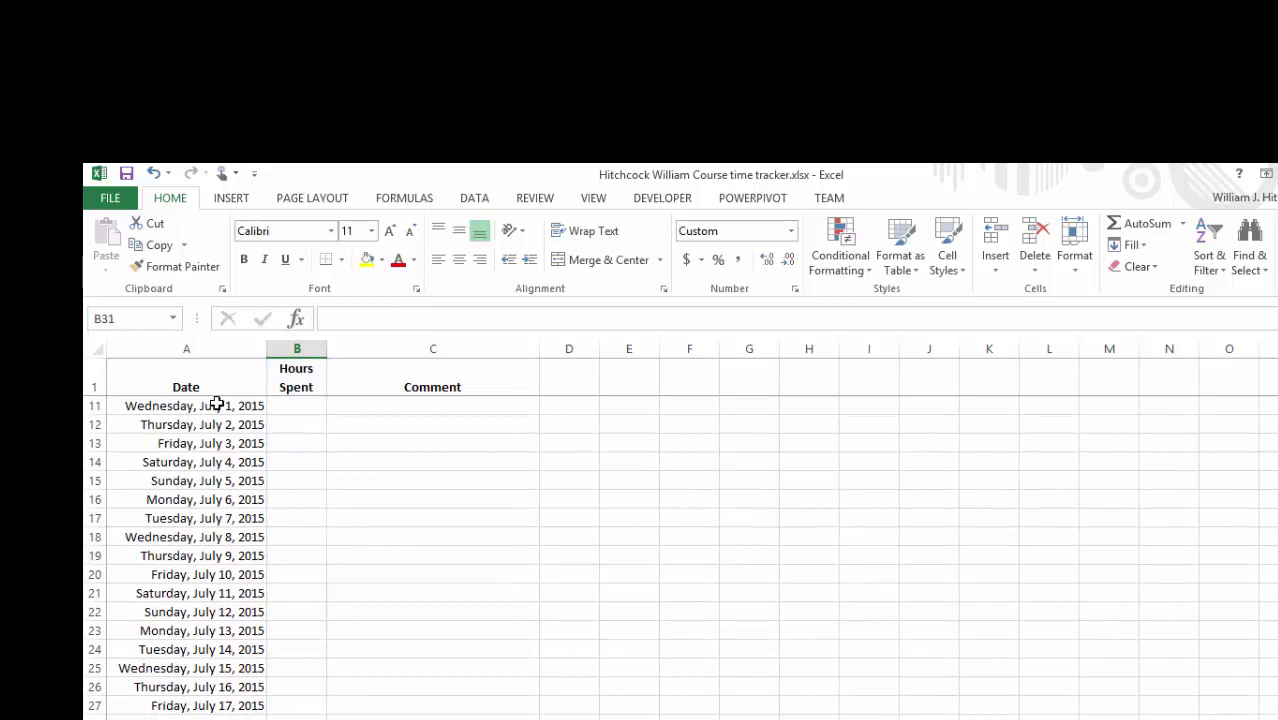
Step: Calculate the maximum hours spent in cell B31 with the formula =max(B1:B28)
text(=max()
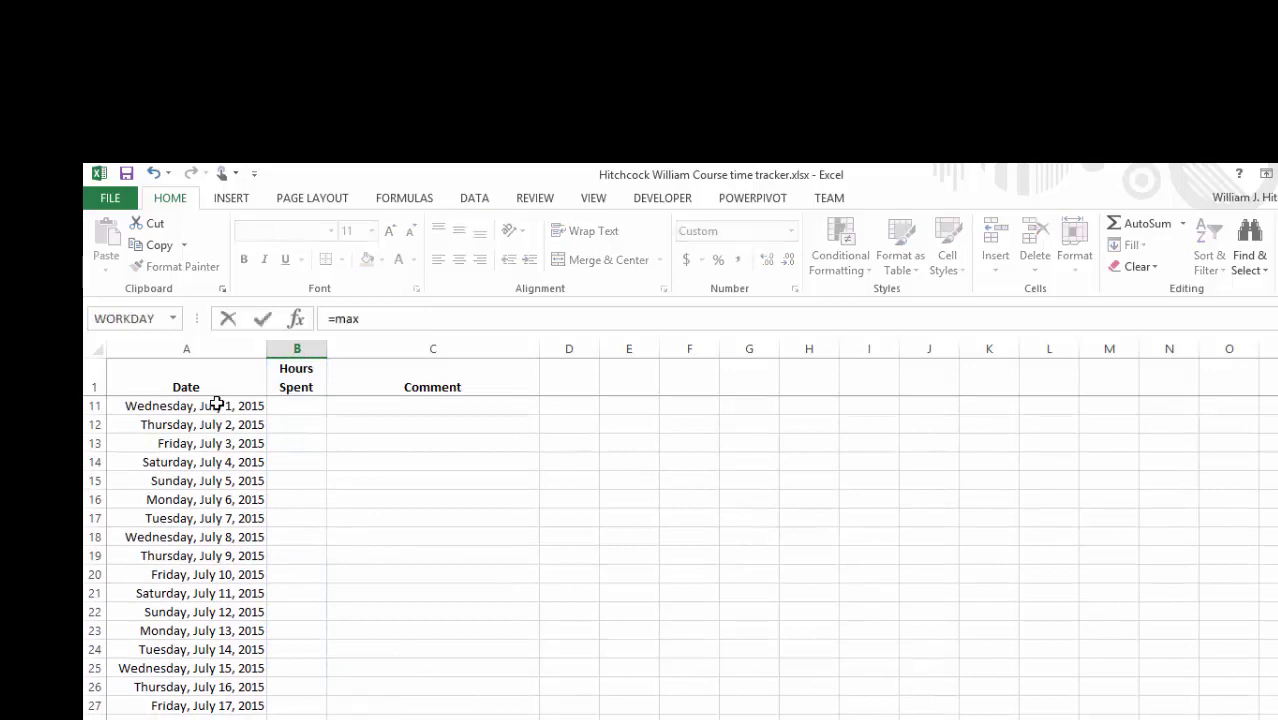
key(Up)
key(Up)
key(Up)
key(shift+Up)
key(shift+Up)
key(shift+Up)
key(shift+Up)
key(shift+Up)
key(shift+Up)
key(shift+Up)
key(shift+Up)
key(shift+Up)
key(shift+Up)
key(shift+Up)
key(shift+Up)
key(shift+Up)
key(shift+Up)
key(shift+Up)
key(shift+Up)
key(shift+Up)
key(shift+Up)
key(shift+Up)
key(shift+Up)
key(shift+Up)
key(shift+Up)
key(shift+Up)
key(shift+Up)
key(shift+Up)
key(shift+Up)
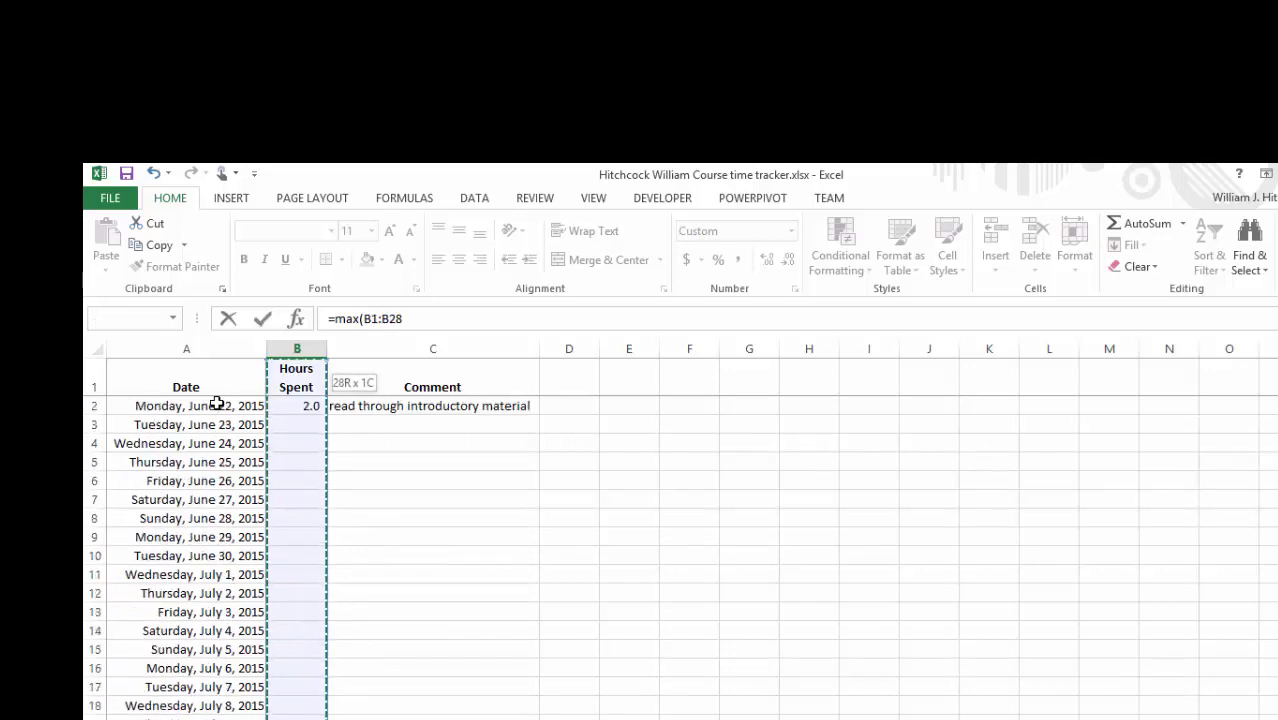
key(Return)
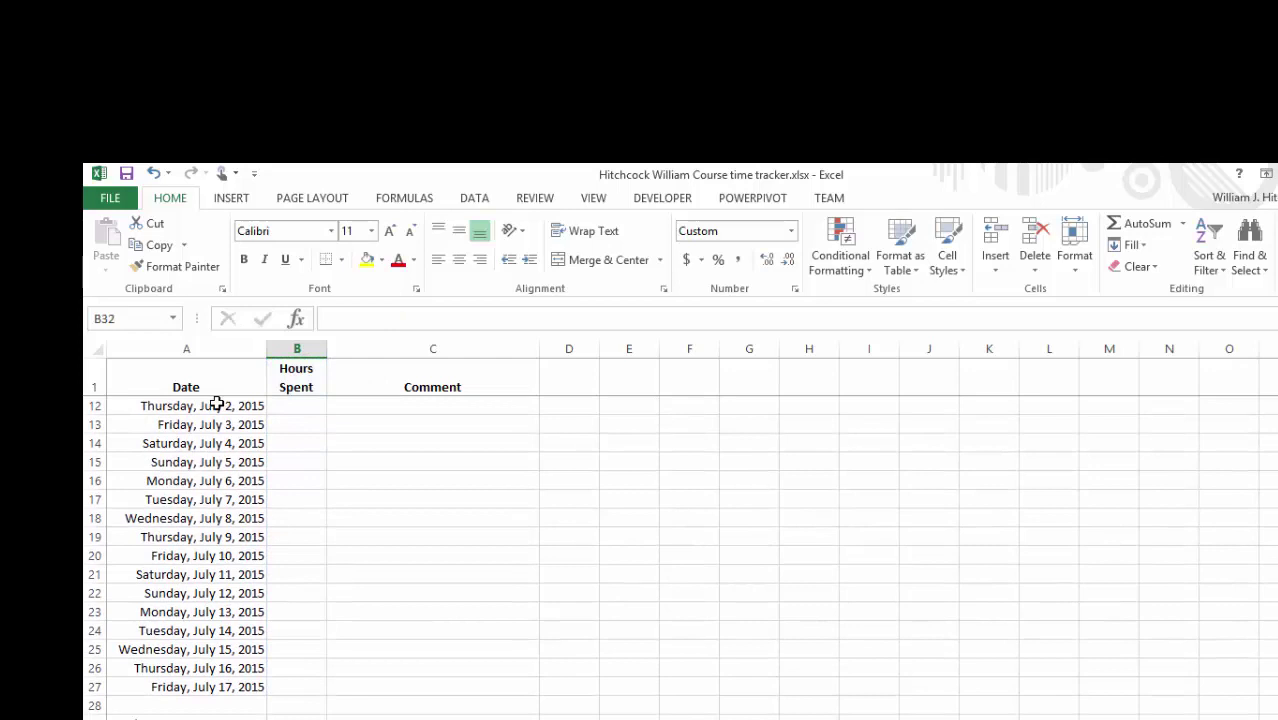
Step: Enter 8 hours in cell B3 for Tuesday, June 23, 2015
key(ctrl+Home)
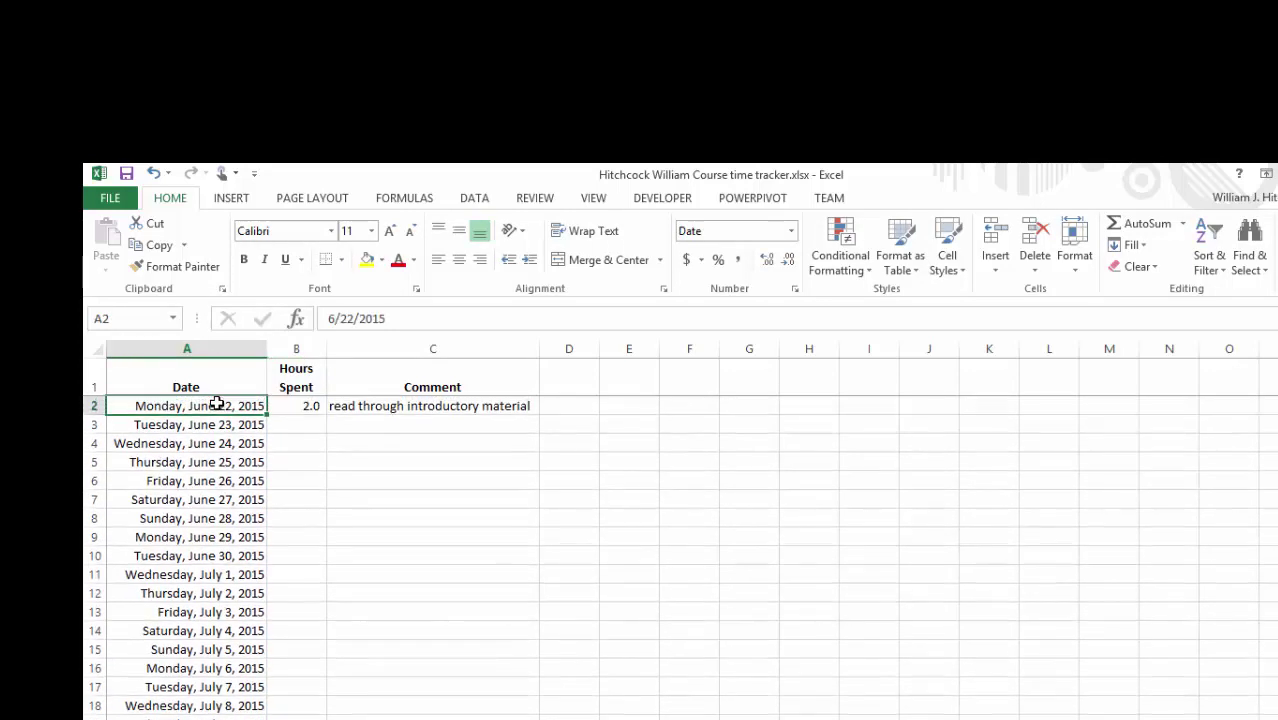
key(Down)
key(Right)
text(8)
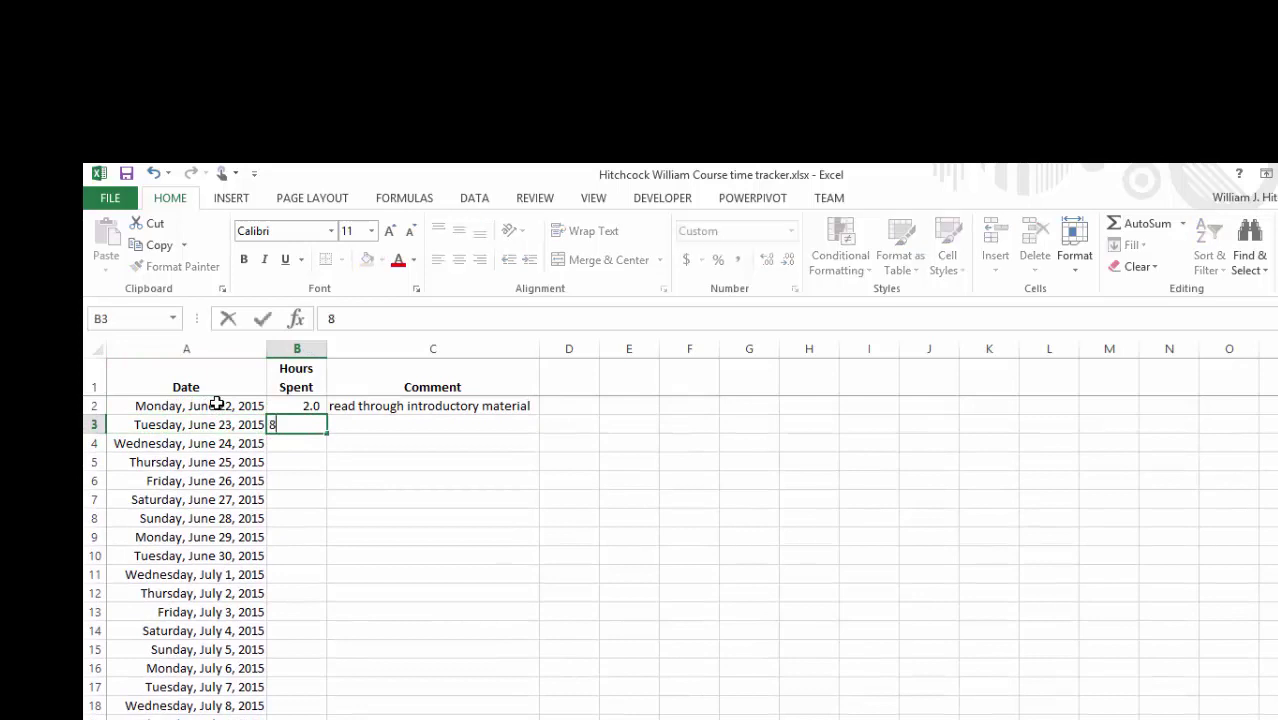
key(Tab)
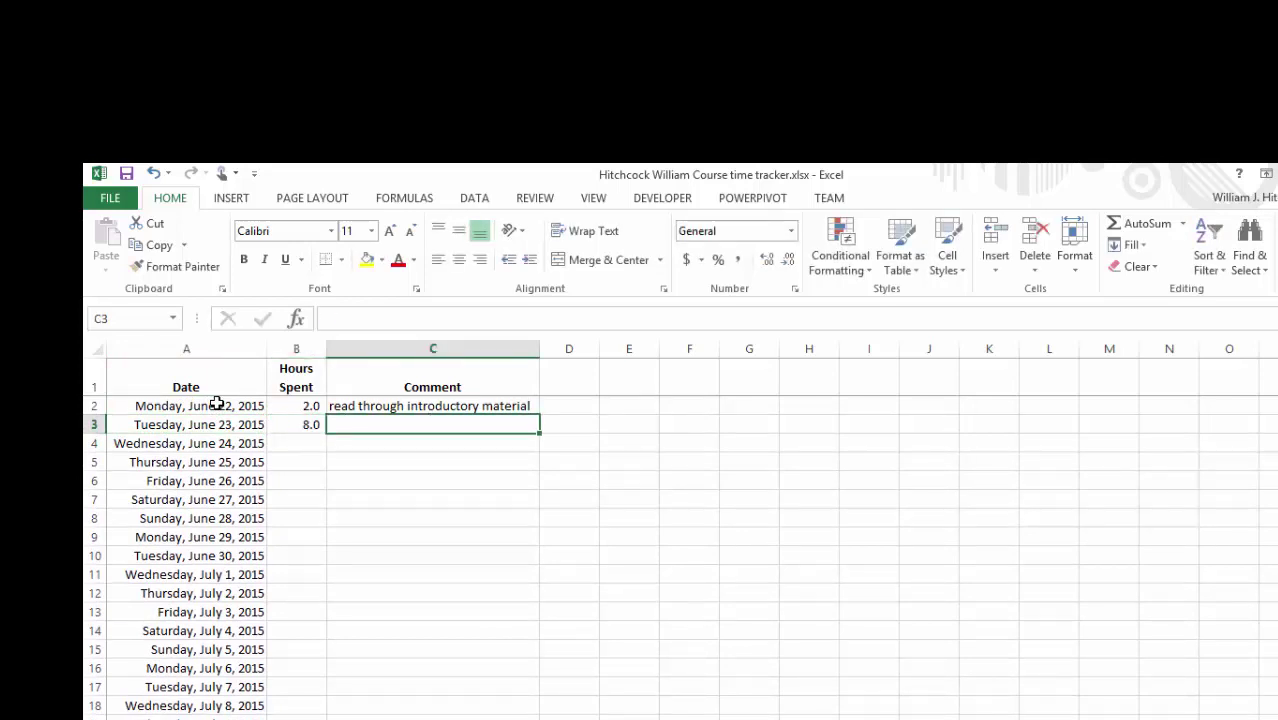
Step: Enter the comment "completing the 1st lab assignment" in cell C3
text(completing the 1st )
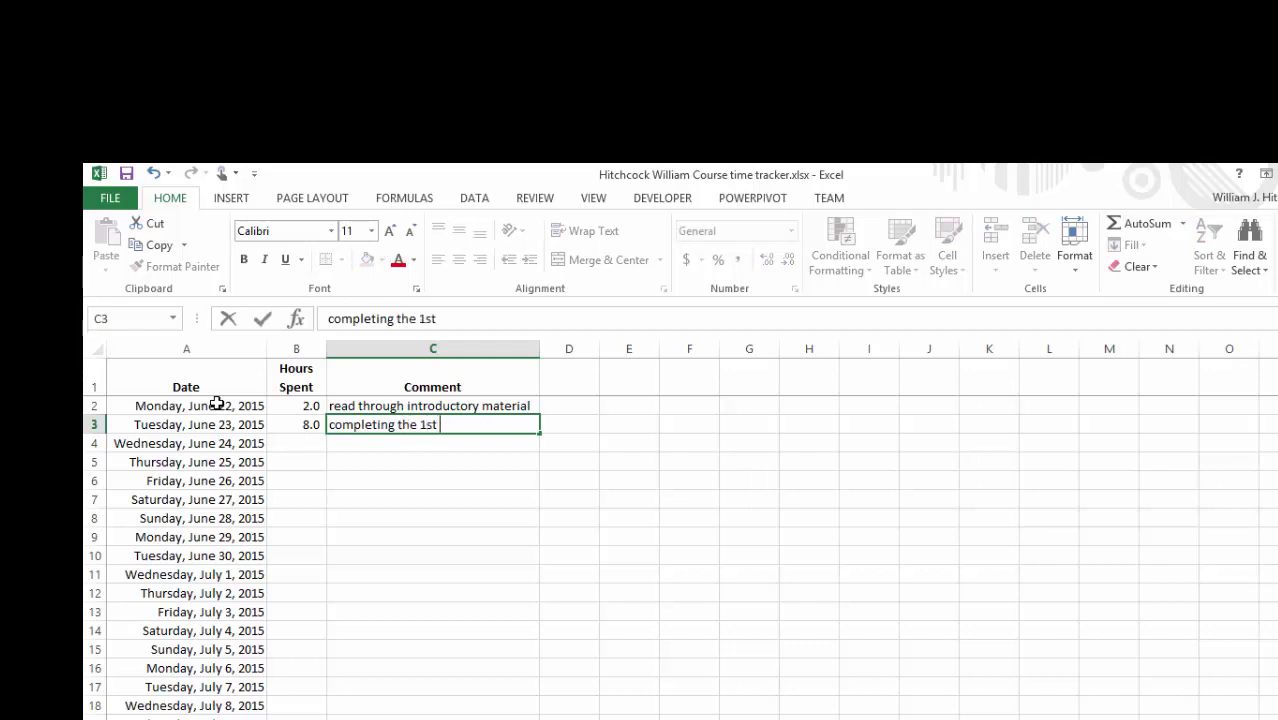
text(lab assignemnt)
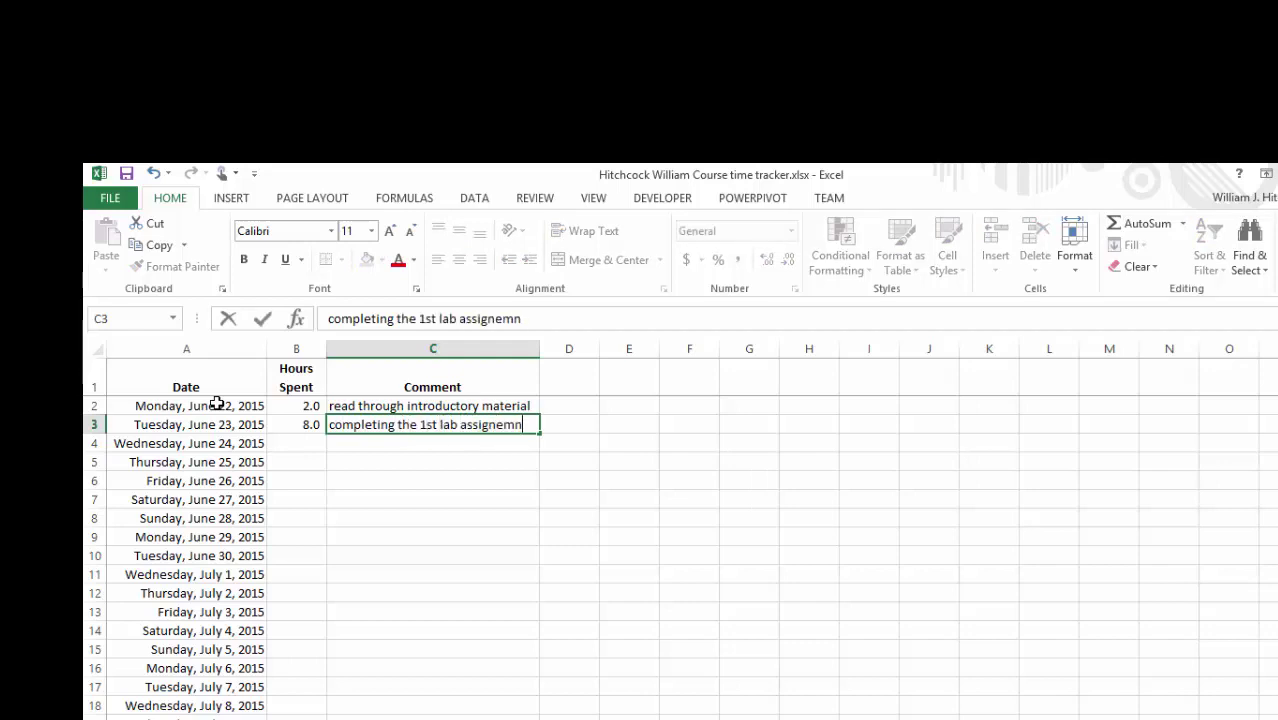
key(BackSpace)
key(BackSpace)
key(BackSpace)
key(BackSpace)
text(ment)
key(Return)
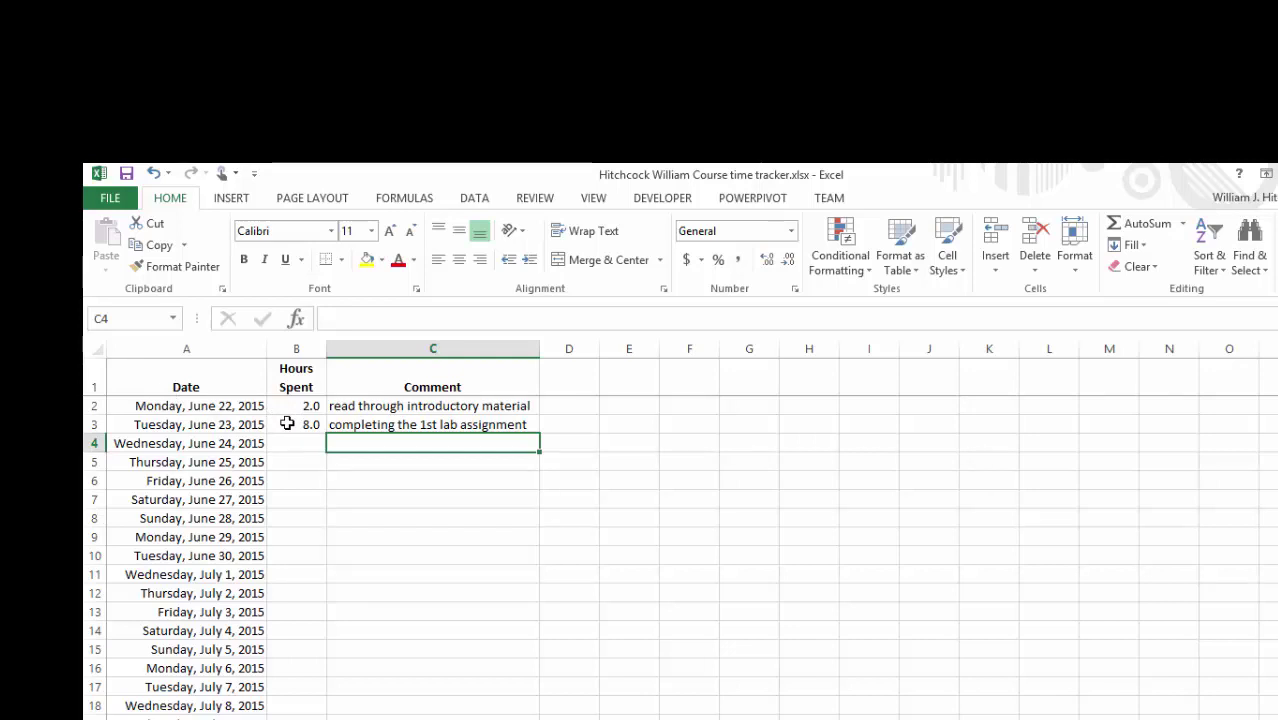
Step: Review the total, average and maximum formulas in cells B29 to B31 and return to the first date row
key(Down)
key(Down)
key(Down)
key(Down)
key(Down)
key(Down)
key(Down)
key(Down)
key(Down)
key(Down)
key(Down)
key(Down)
key(Down)
key(Down)
key(Down)
key(Down)
key(Down)
key(Down)
key(Down)
key(Down)
key(Down)
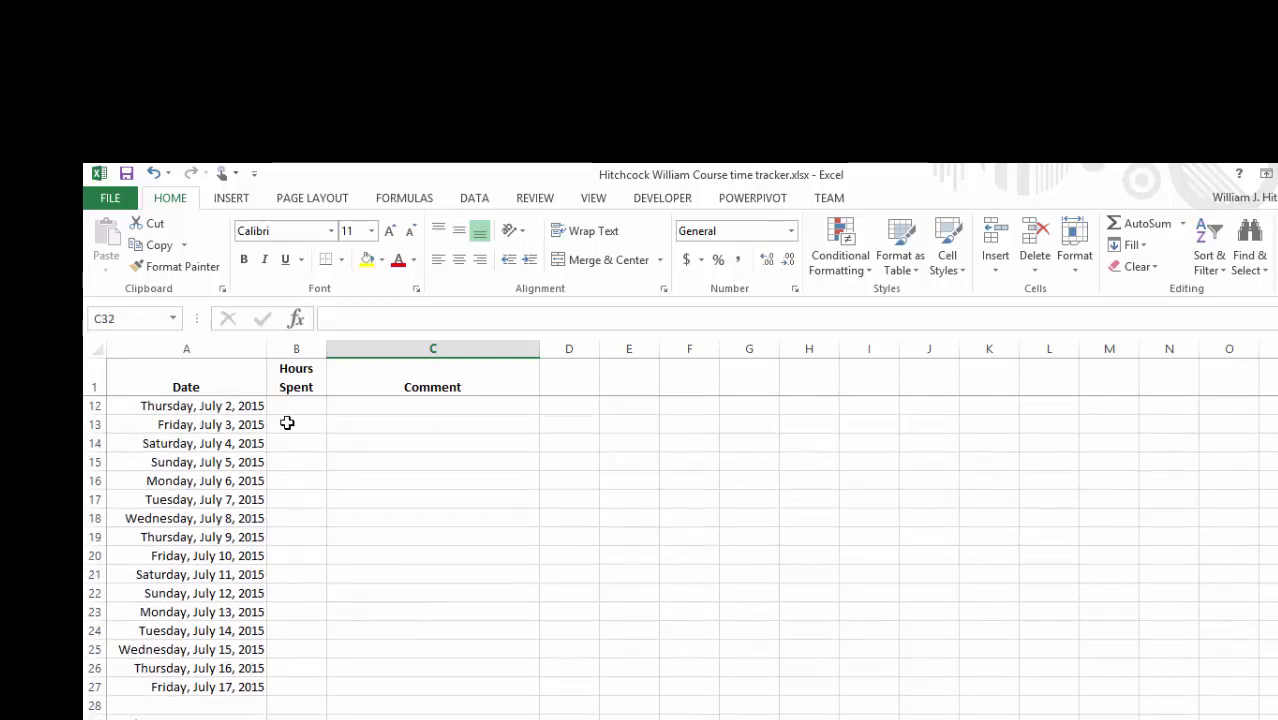
key(Left)
key(Up)
key(Up)
key(Up)
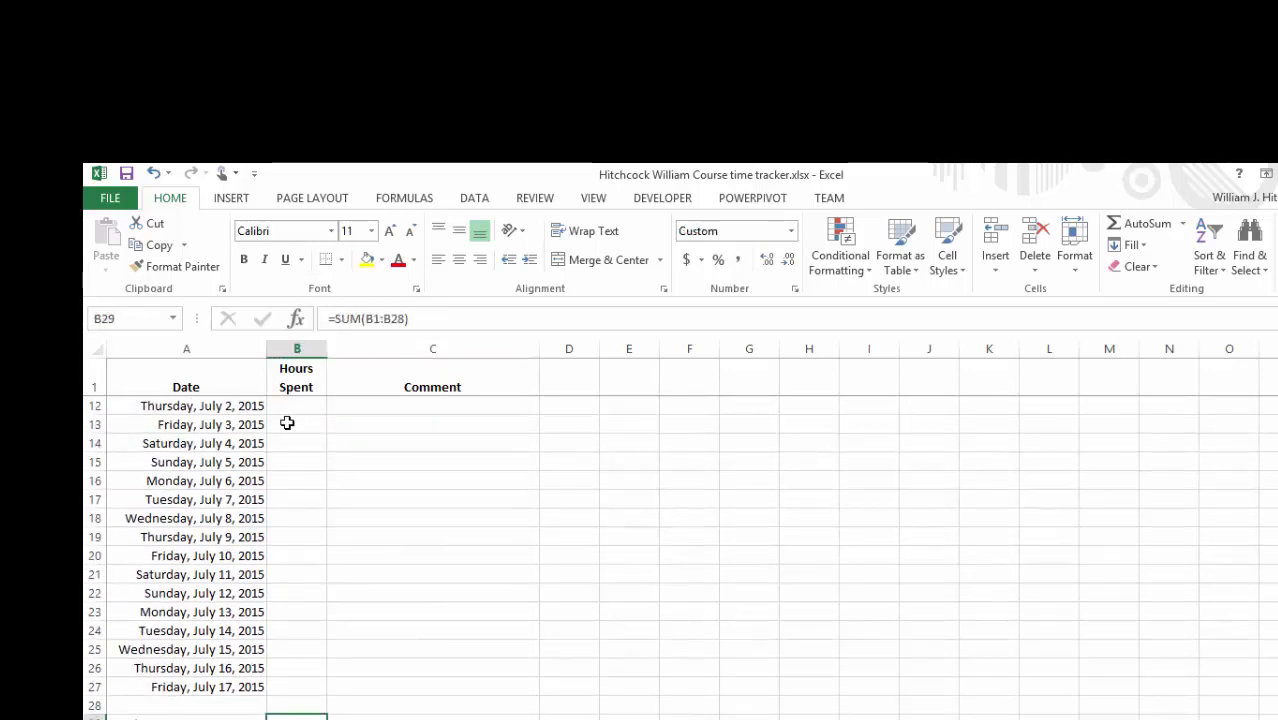
key(Down)
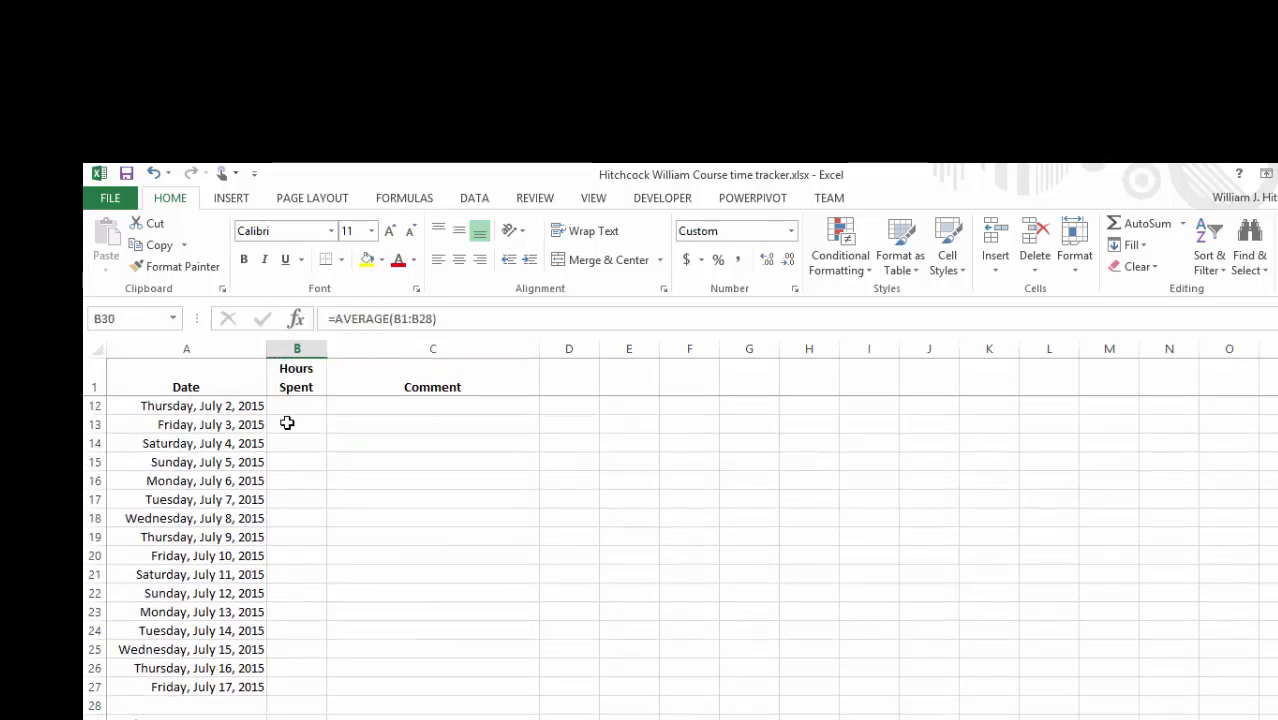
key(Down)
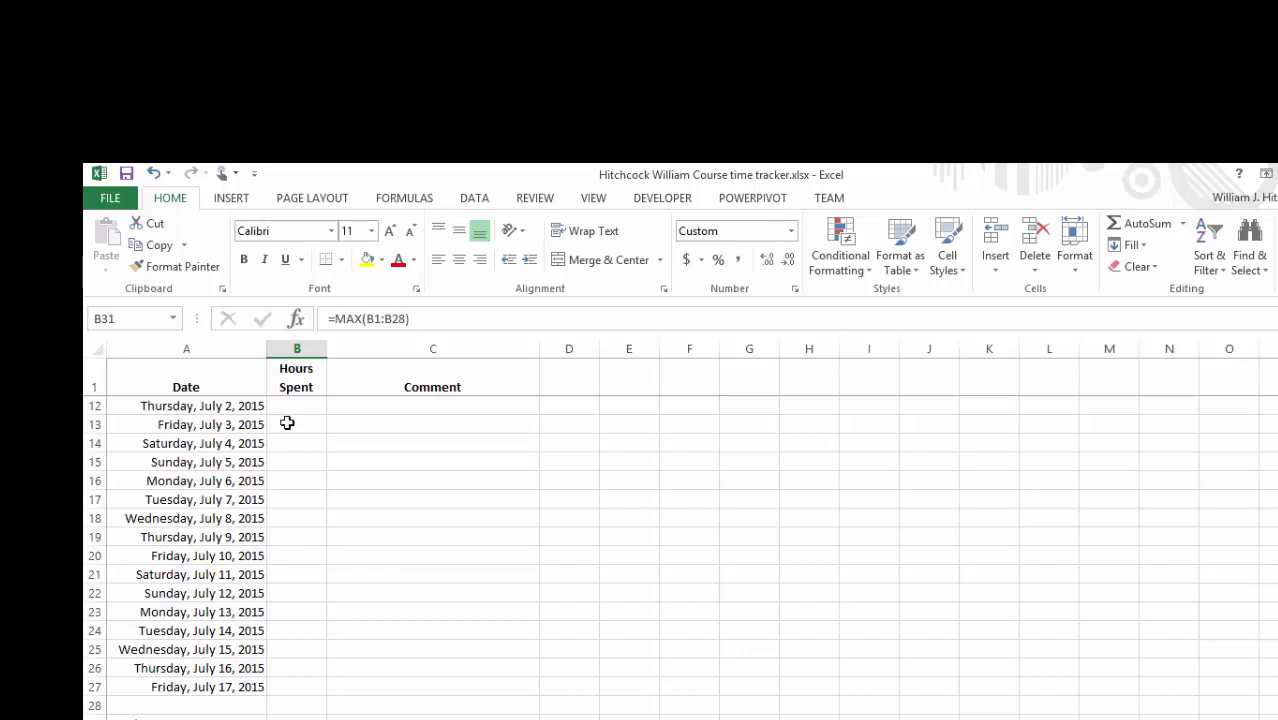
key(ctrl+Home)
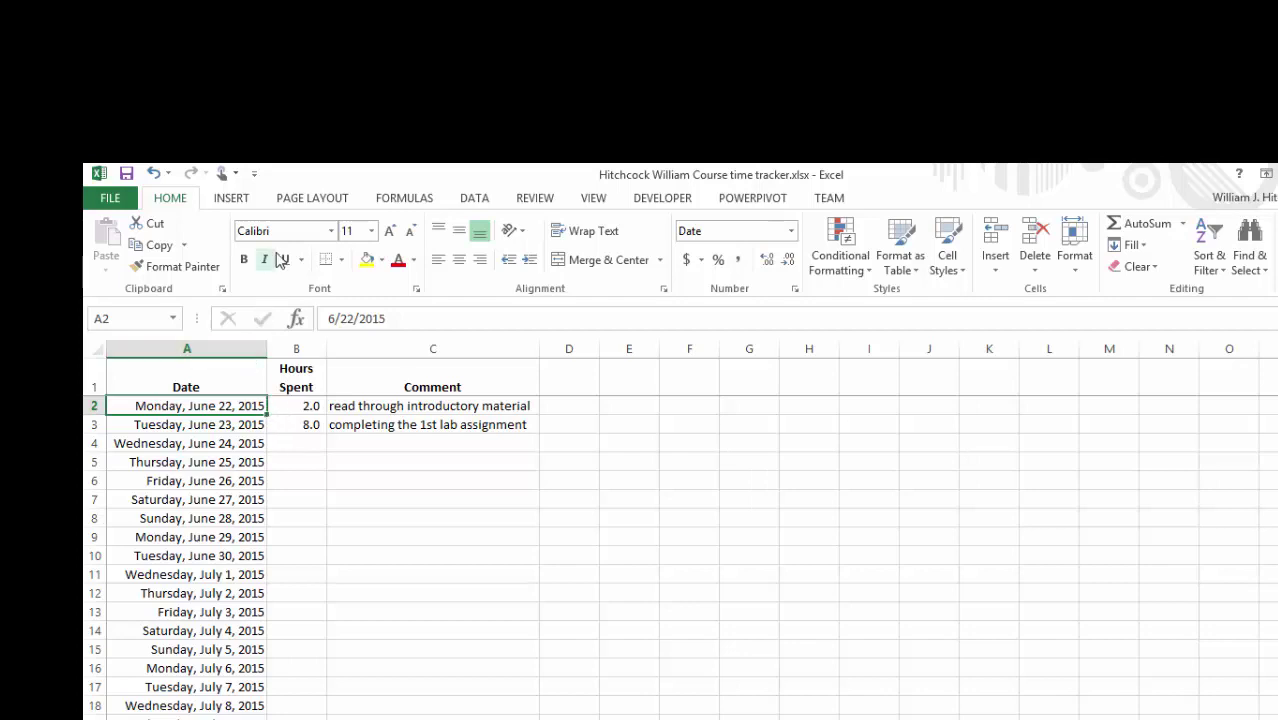
Step: Set row 1 as the print title row to repeat at the top of every printed page
click(306, 200)
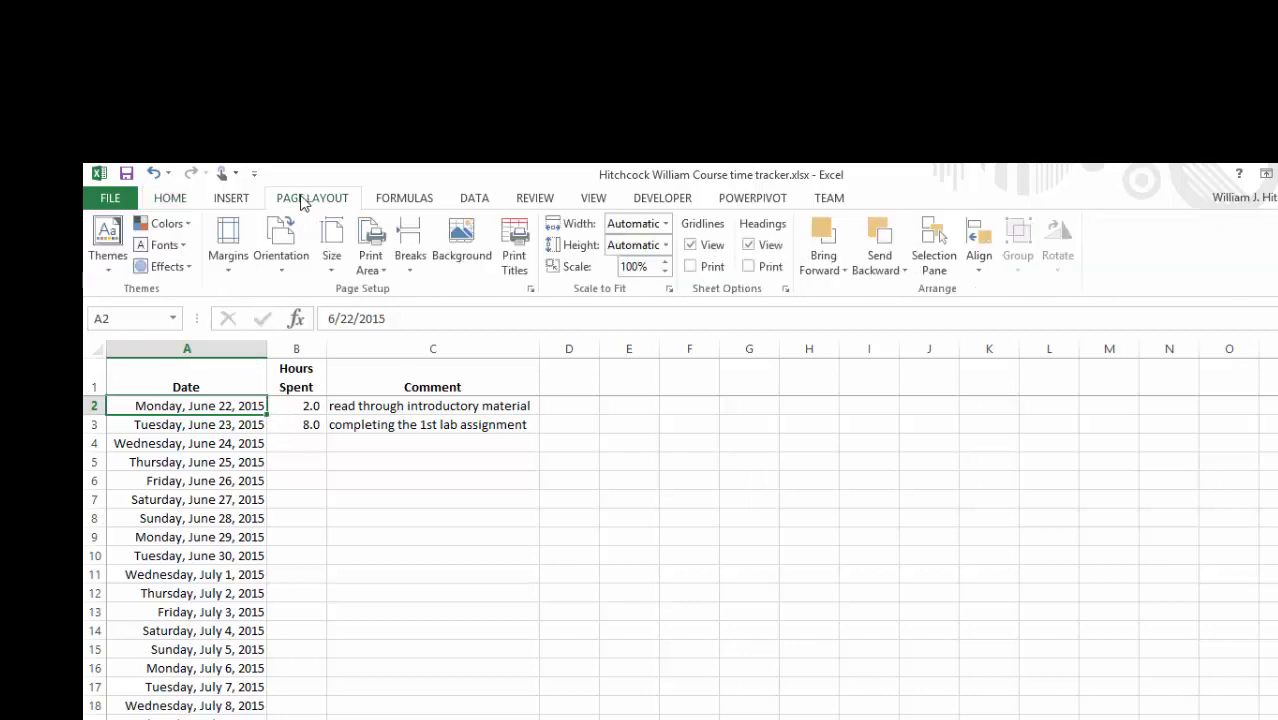
click(522, 272)
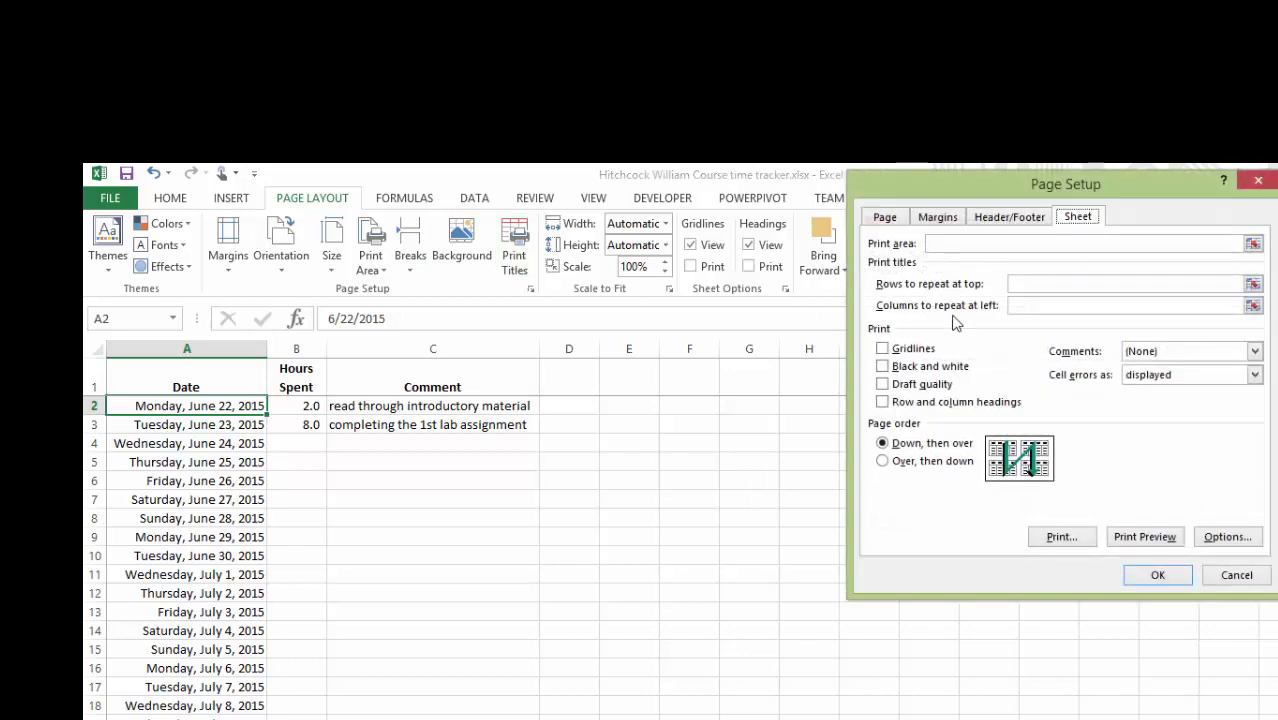
click(1062, 283)
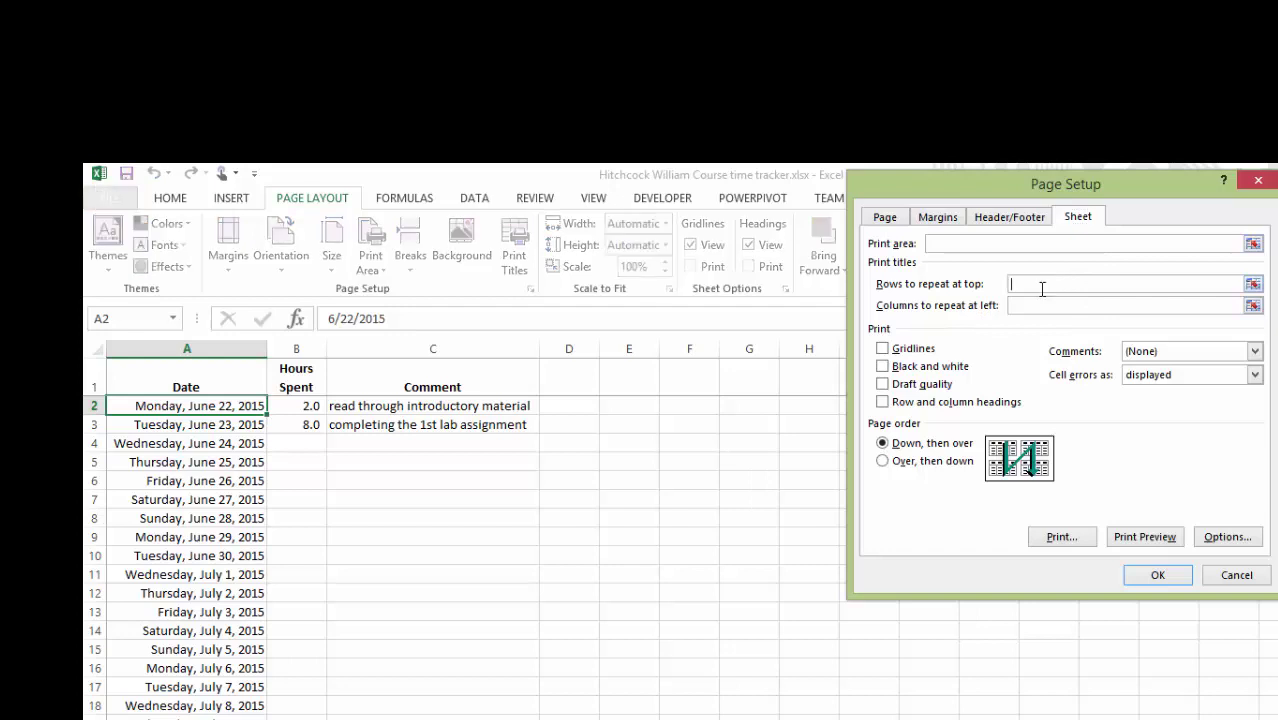
click(167, 371)
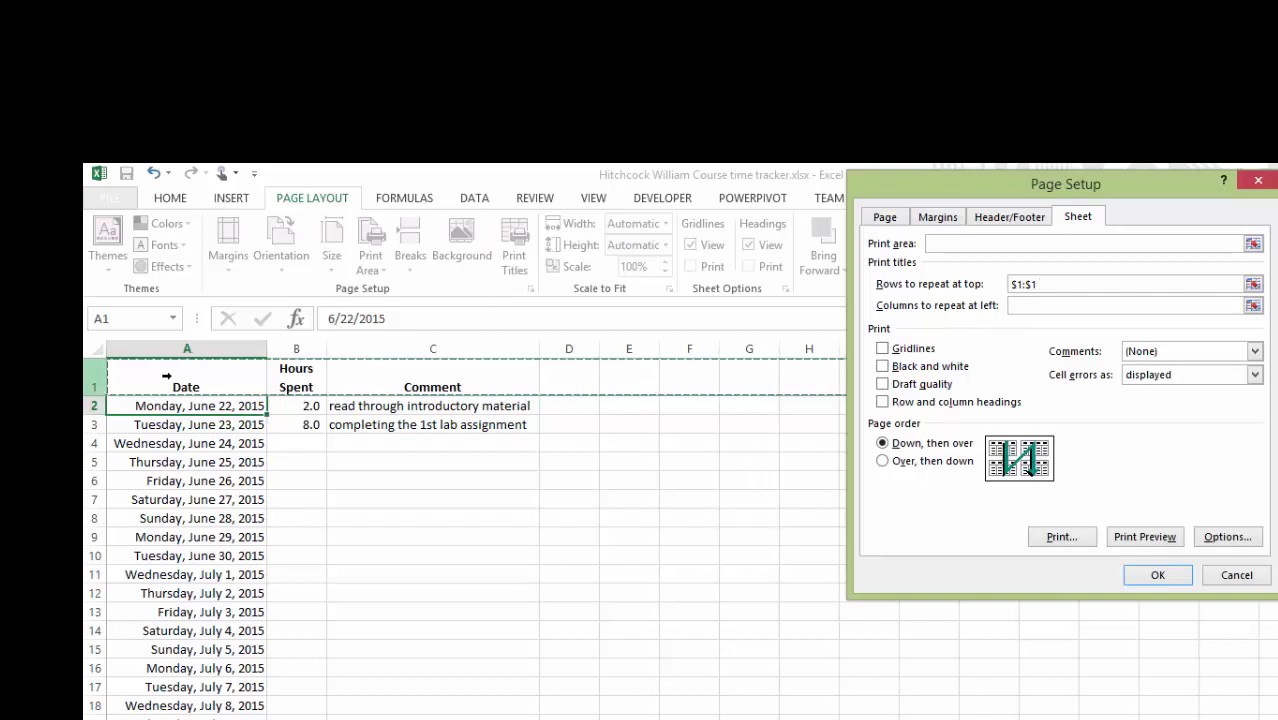
Step: Start a custom page header and enter the author's full name in its left section
click(1005, 216)
click(1000, 339)
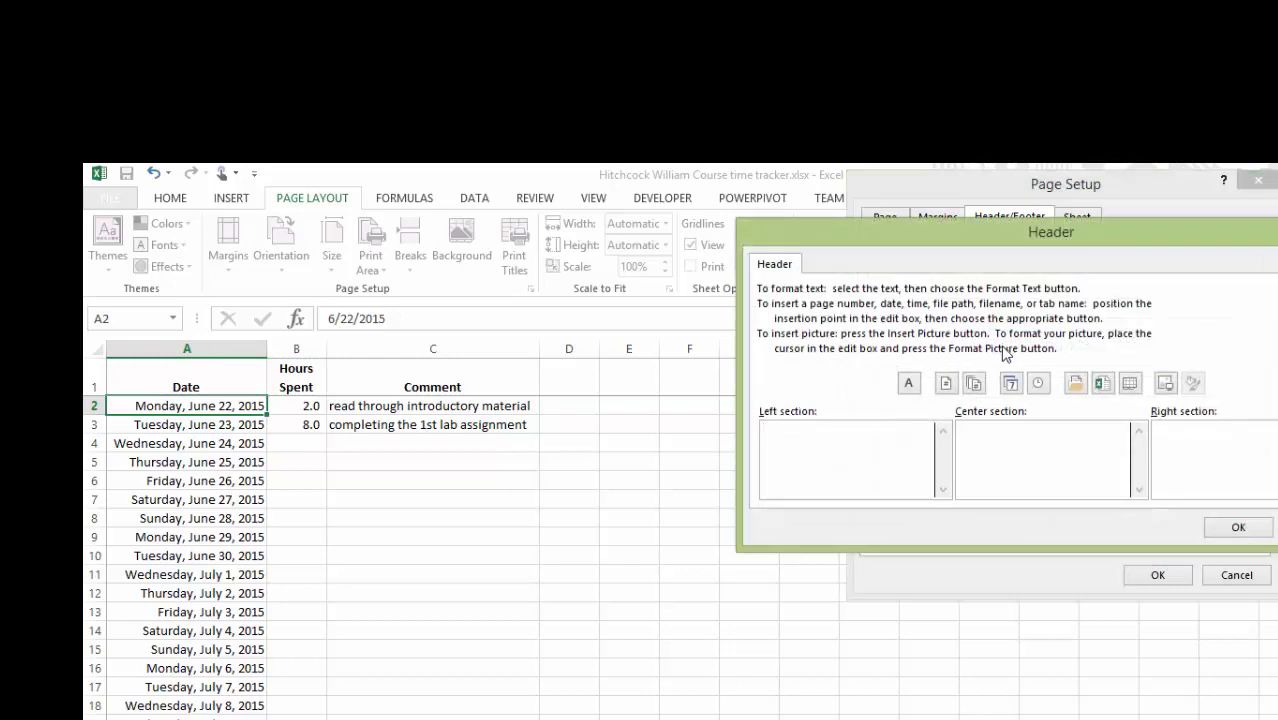
text(William )
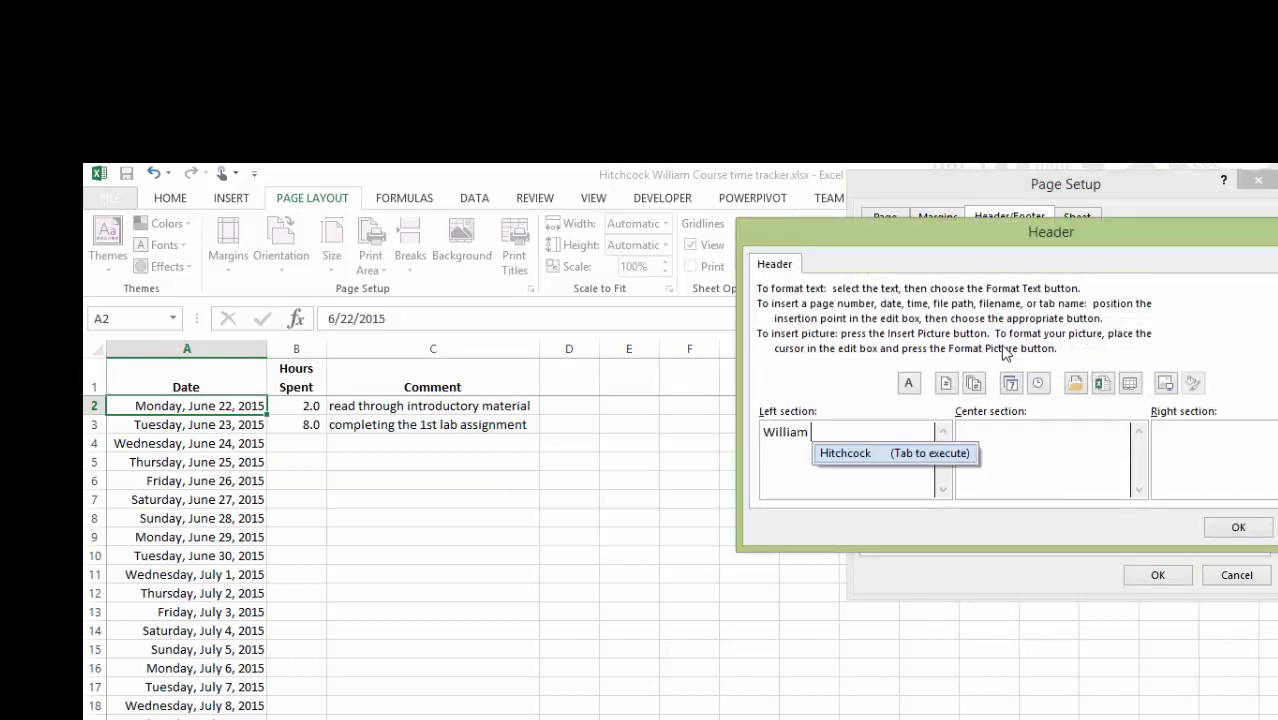
text(Hitchcock)
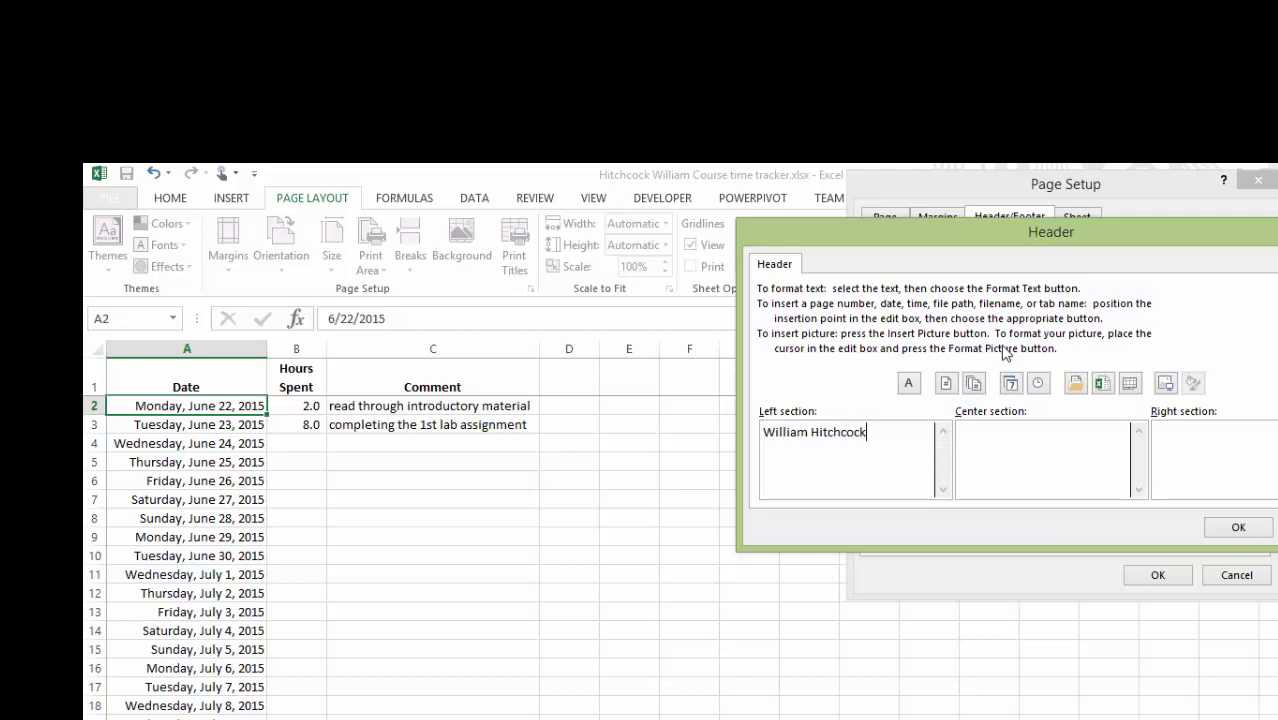
key(BackSpace)
key(BackSpace)
key(BackSpace)
key(BackSpace)
key(BackSpace)
key(BackSpace)
text(chcock)
Step: Enter "Loras College" in the header's center section and "Date Printed:" with the date code in its right section
click(1039, 435)
text(Loras College)
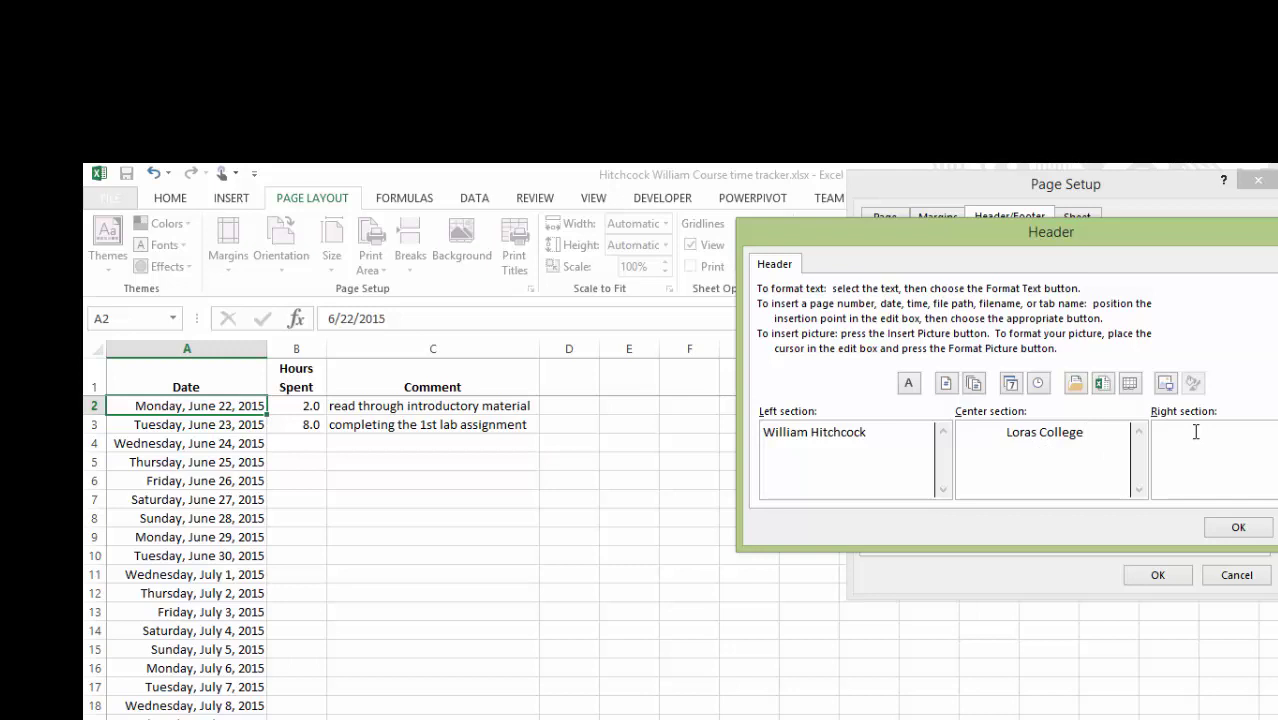
text(te Printed:)
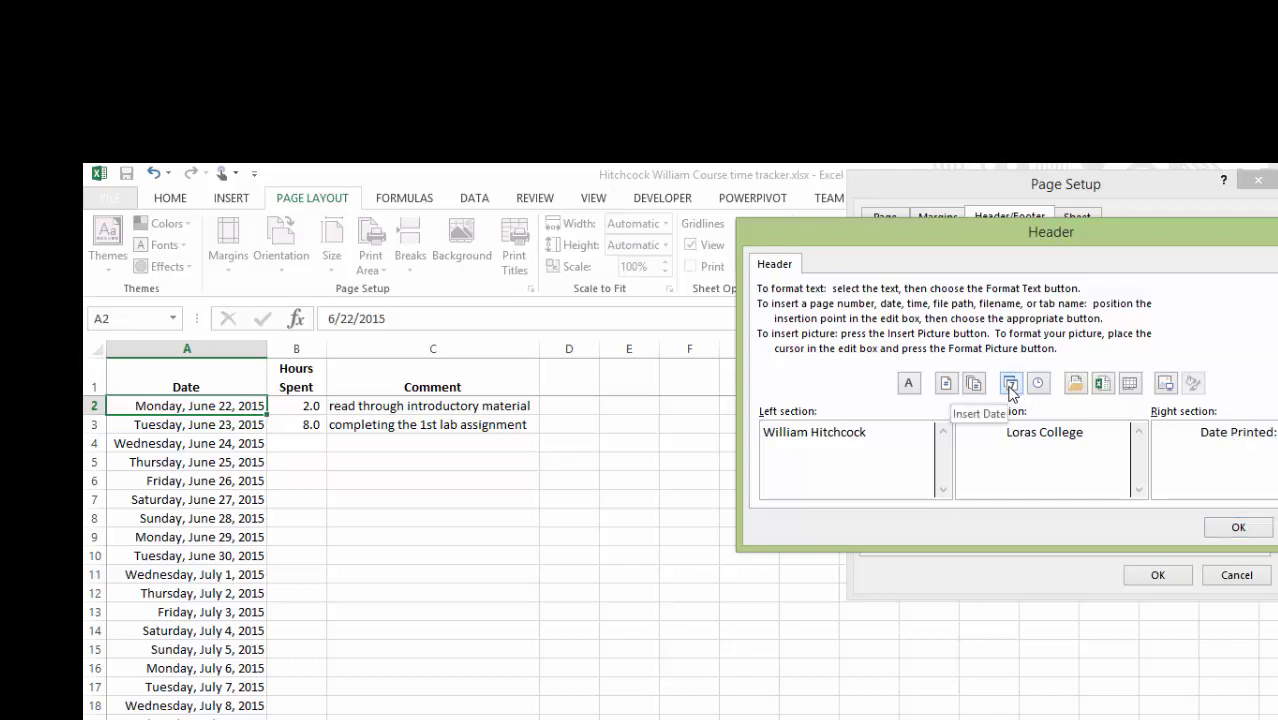
click(1011, 392)
click(1235, 528)
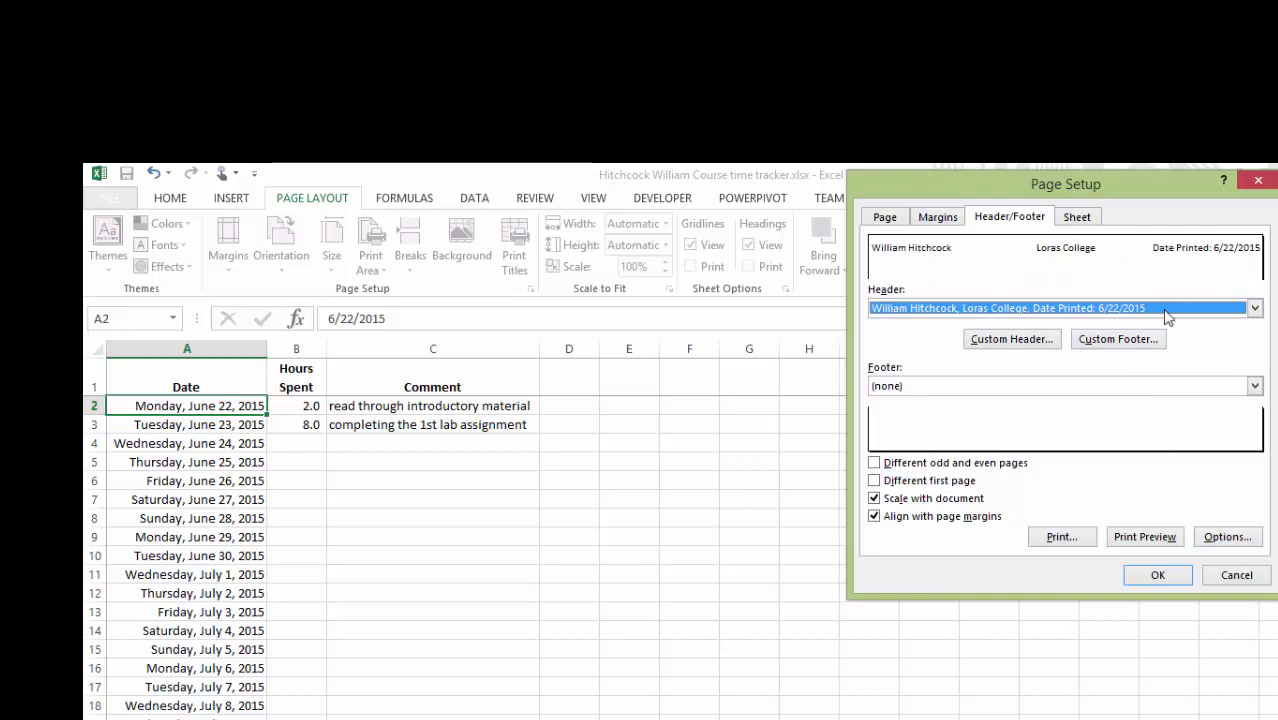
Step: Start a custom page footer and enter "File:" followed by the file name code in its left section
click(1097, 342)
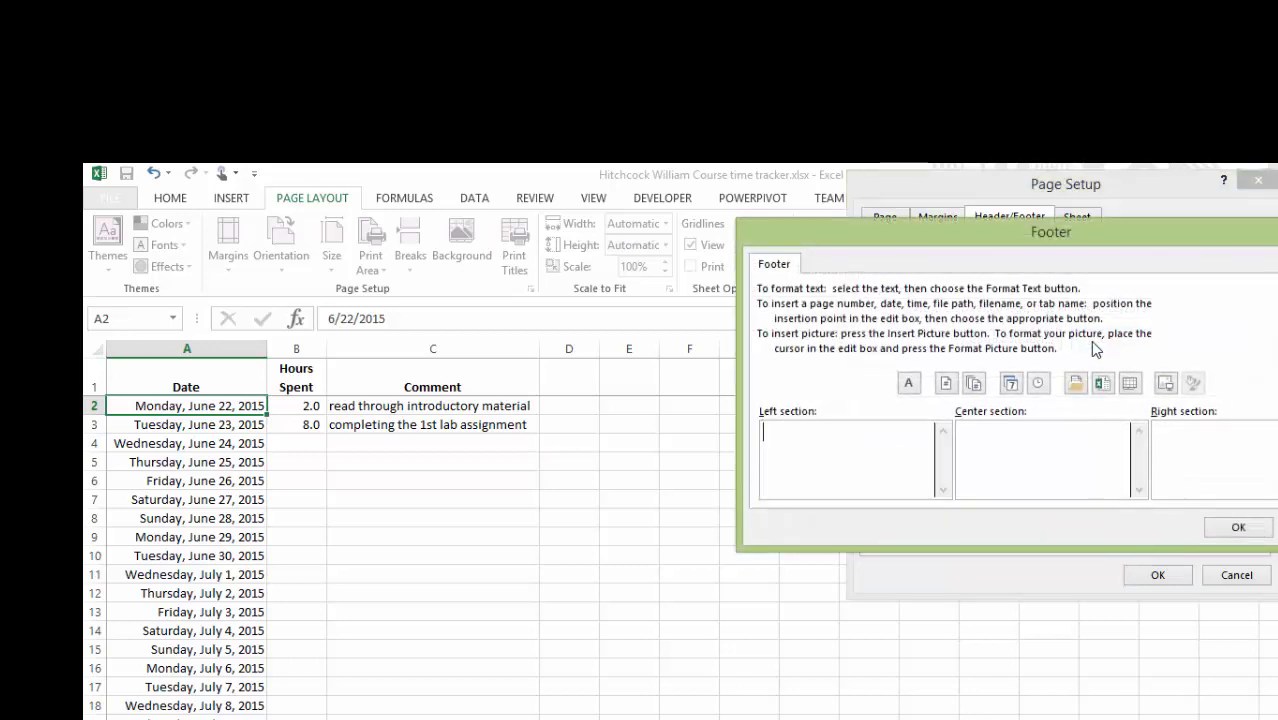
text(File:)
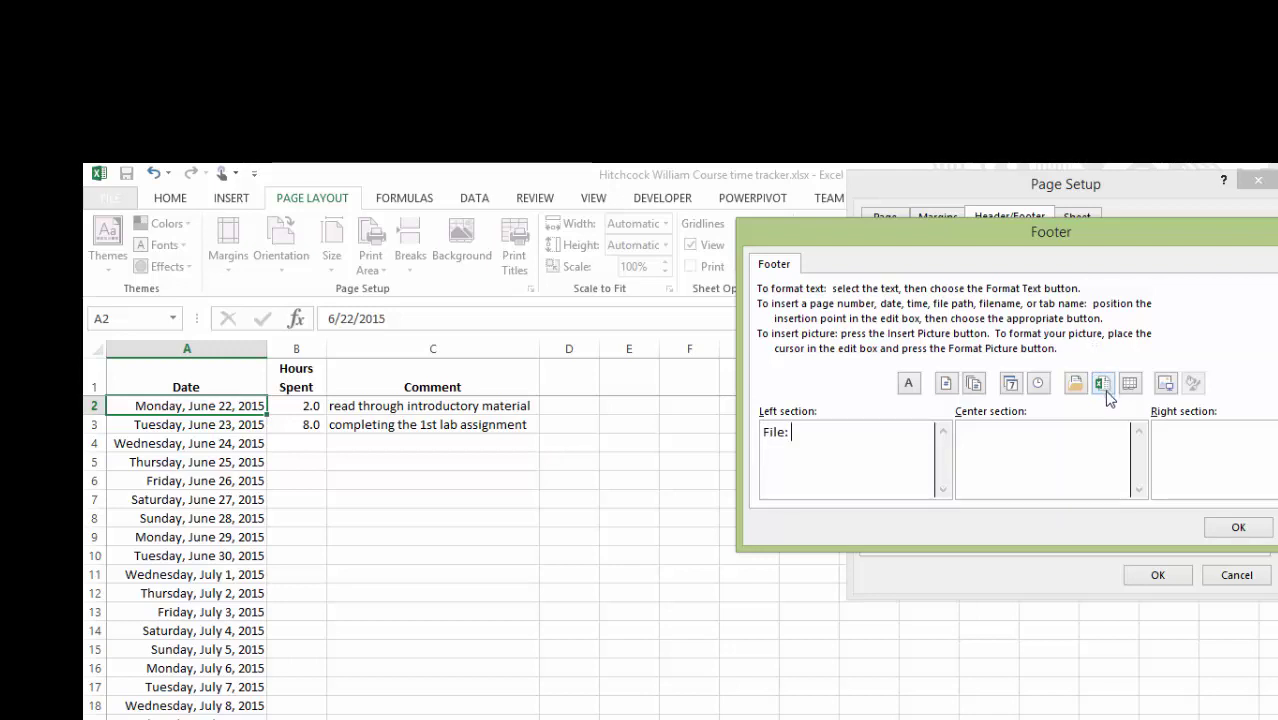
click(1103, 386)
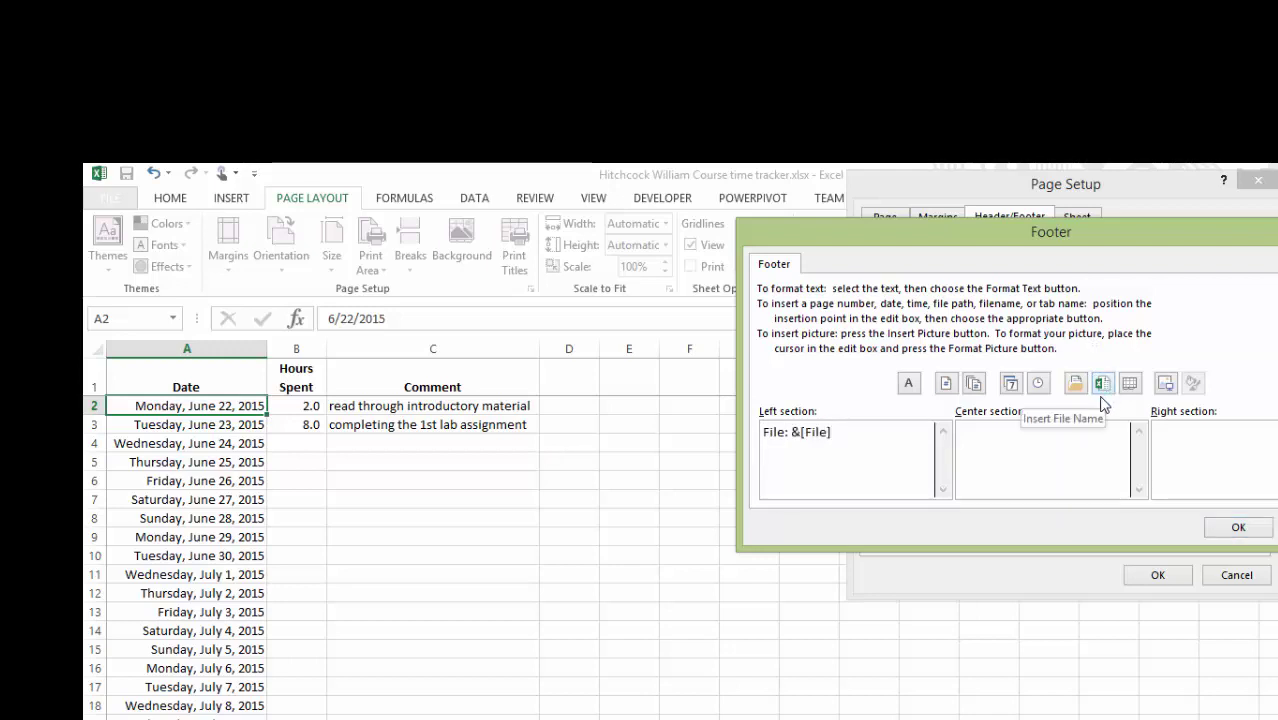
Step: Enter "Page: &[Page] of &[Pages]" in the footer's center section using the page number and page count codes
click(1045, 435)
text(Page:)
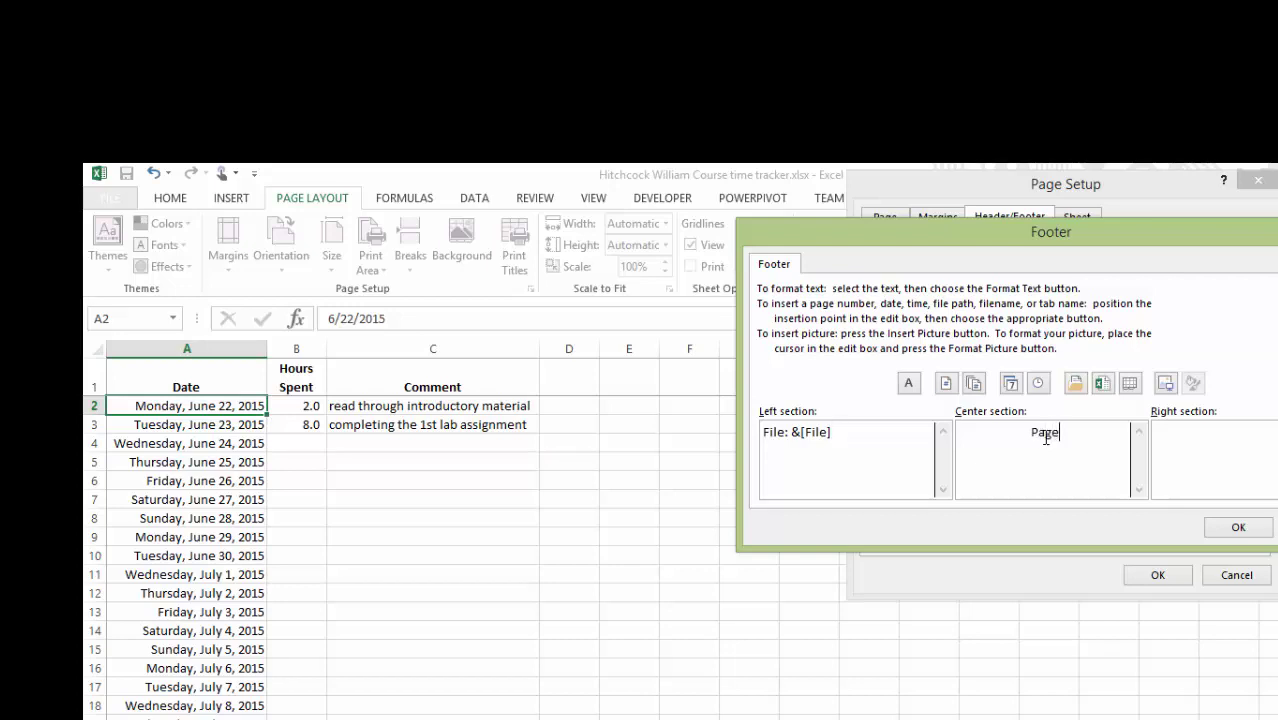
click(946, 384)
text(of)
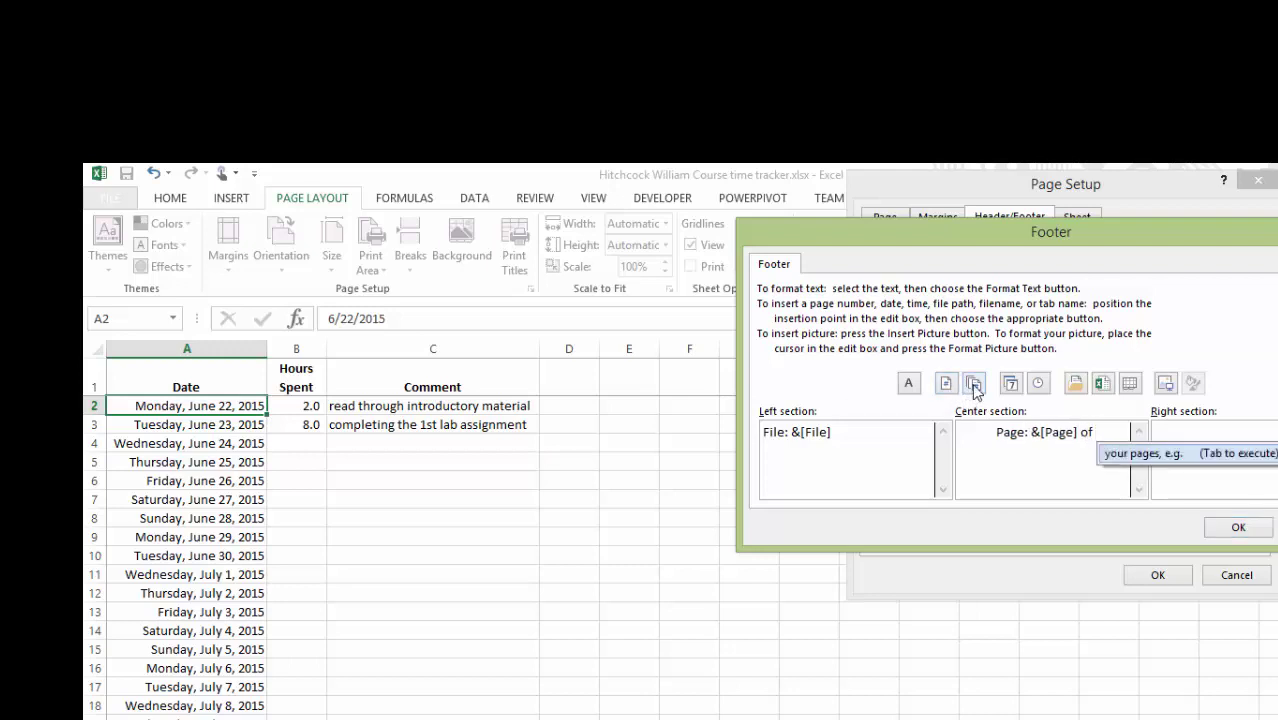
click(974, 385)
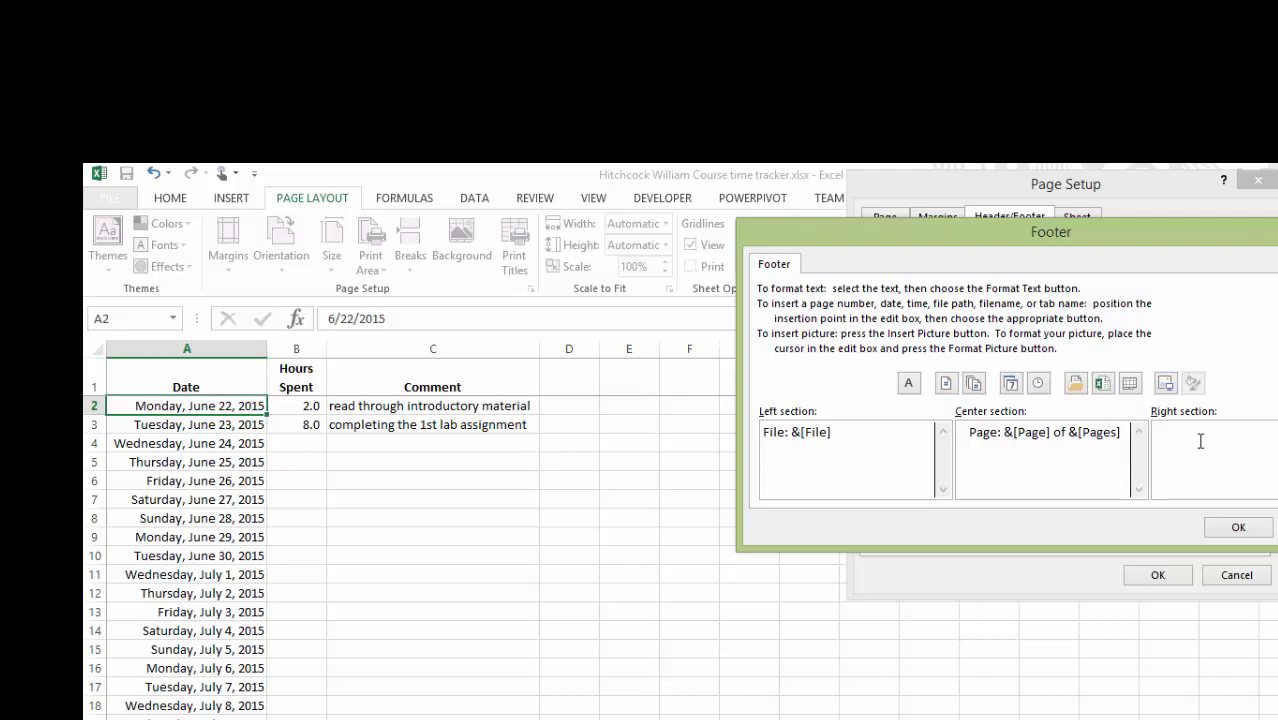
Step: Add "Sheet:" with the sheet name code to the footer's right section and preview the printed page
click(1130, 390)
click(1237, 528)
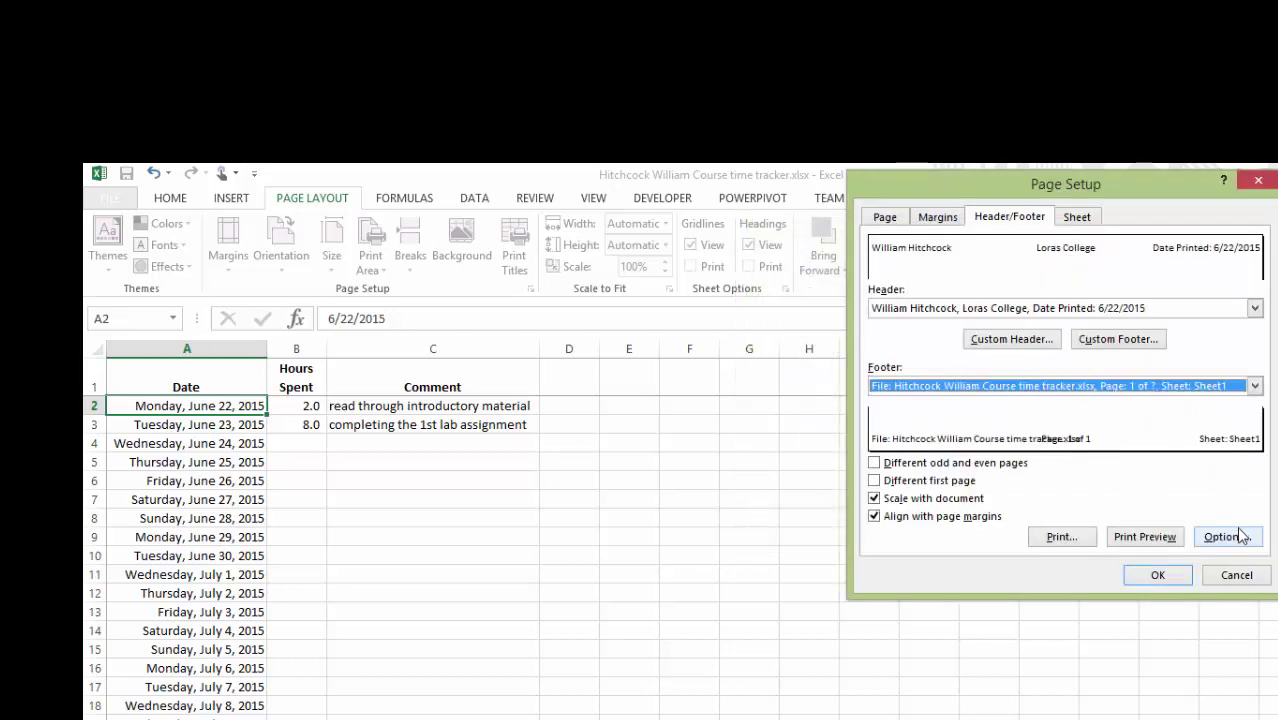
click(1143, 538)
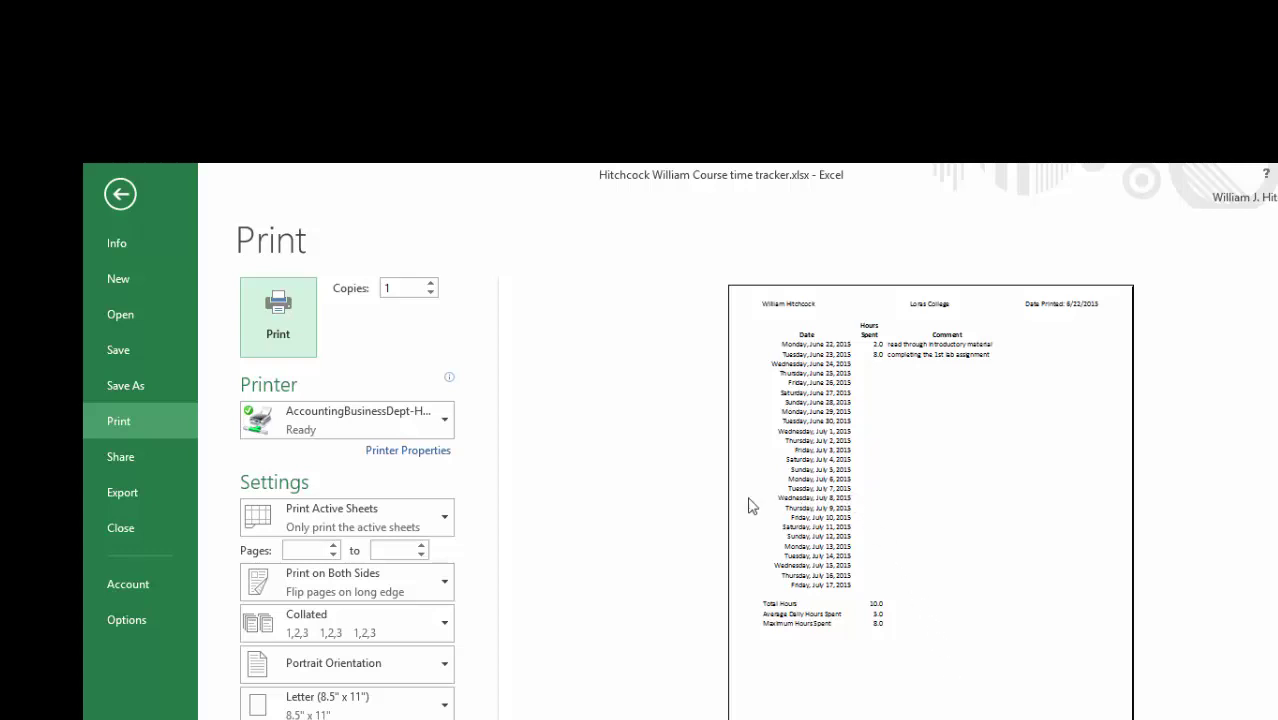
click(118, 198)
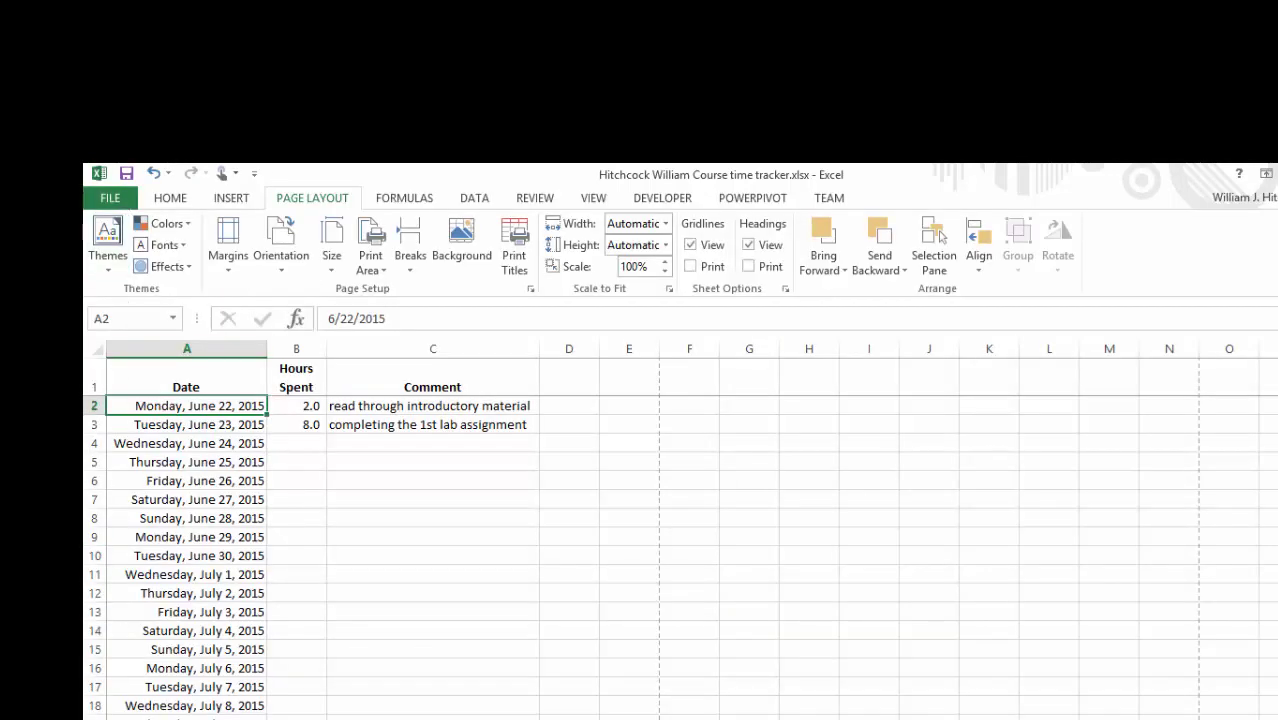
Step: Rename the worksheet's sheet tab
right_click(205, 718)
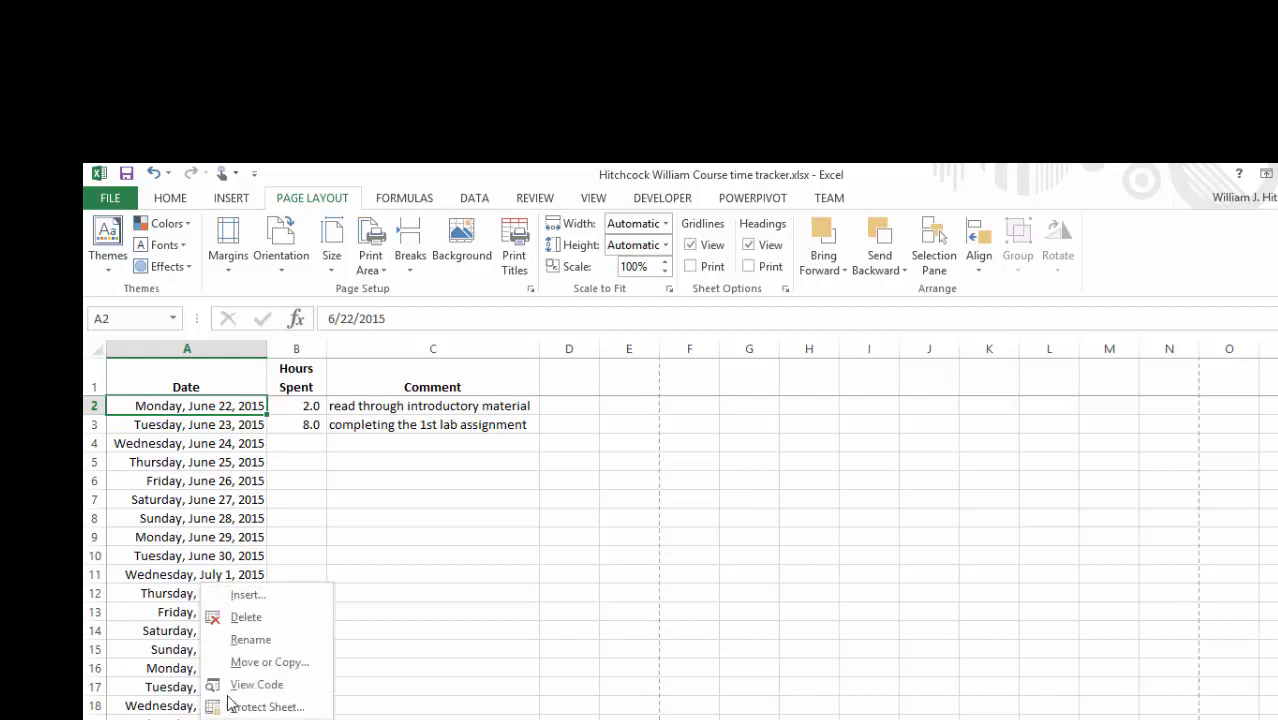
click(256, 644)
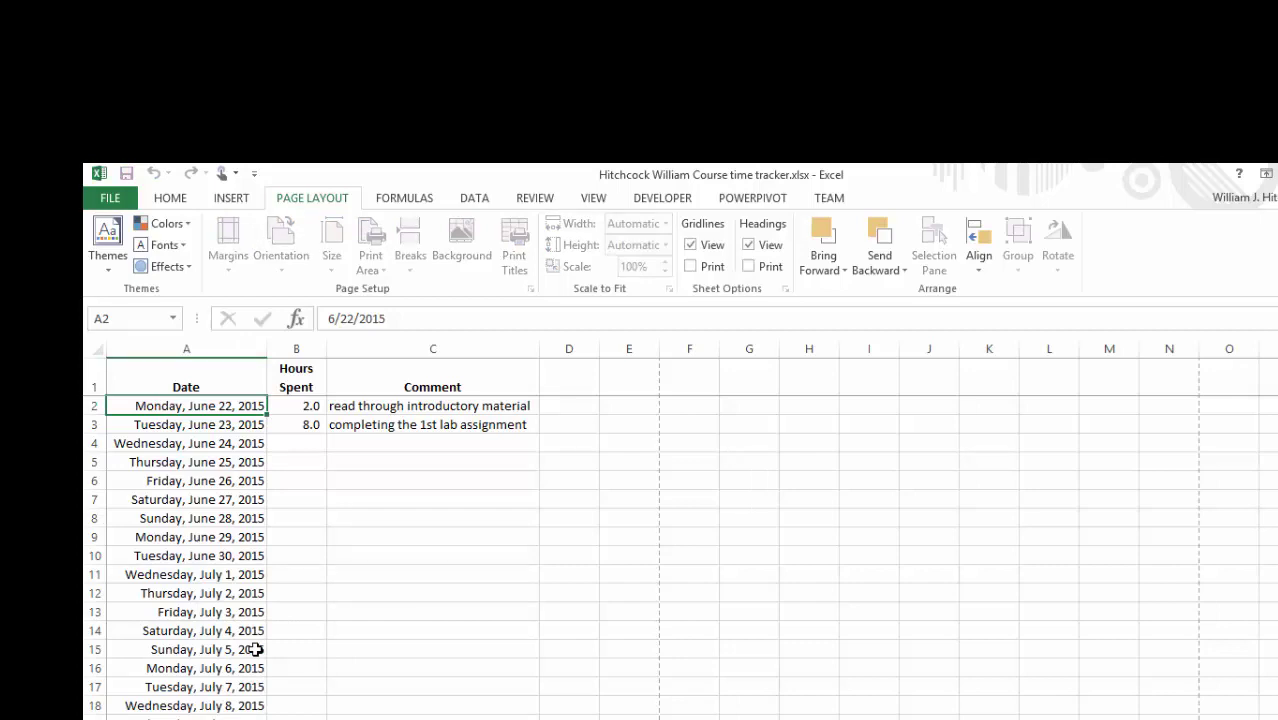
key(Return)
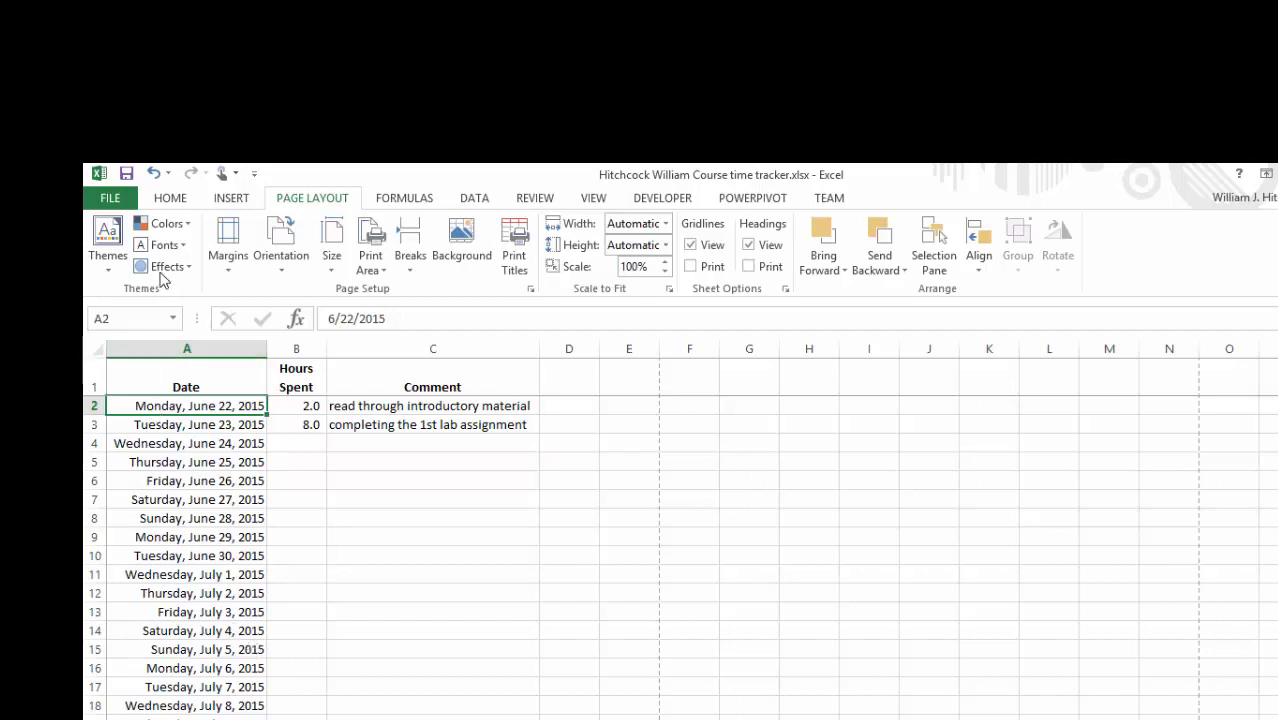
Step: Save the course time tracker workbook and close it
click(127, 174)
click(112, 199)
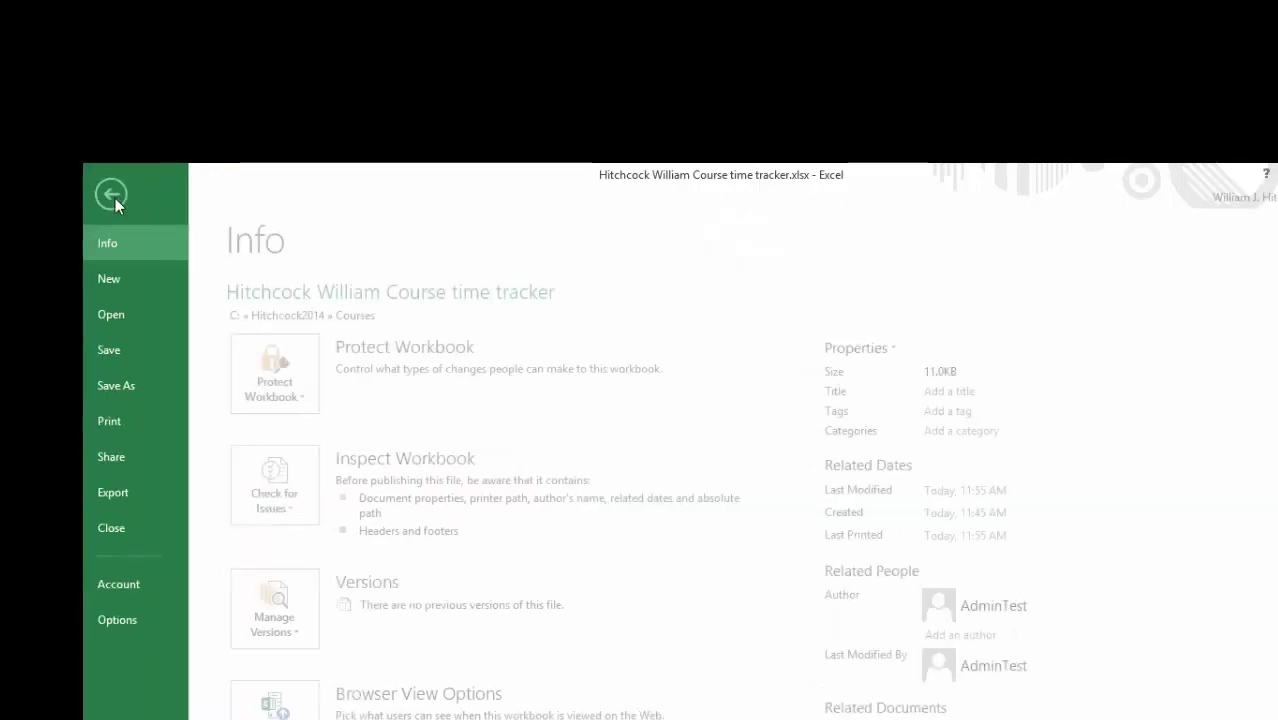
click(118, 530)
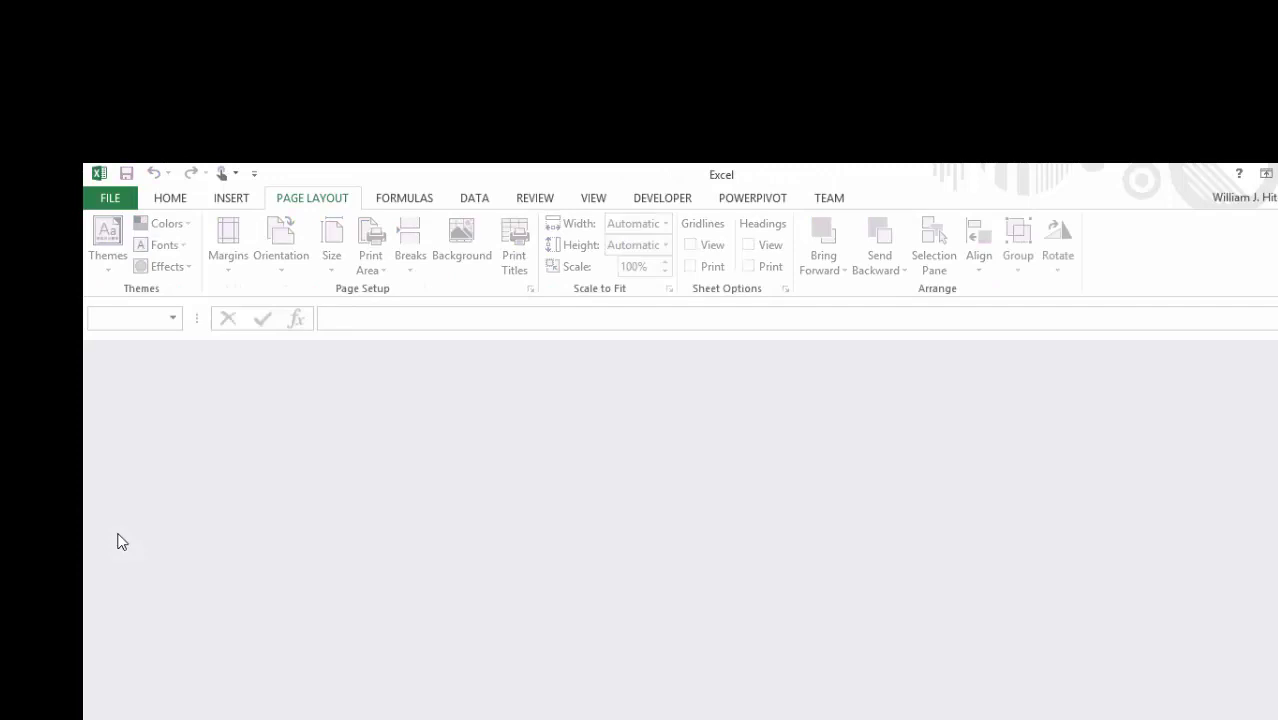